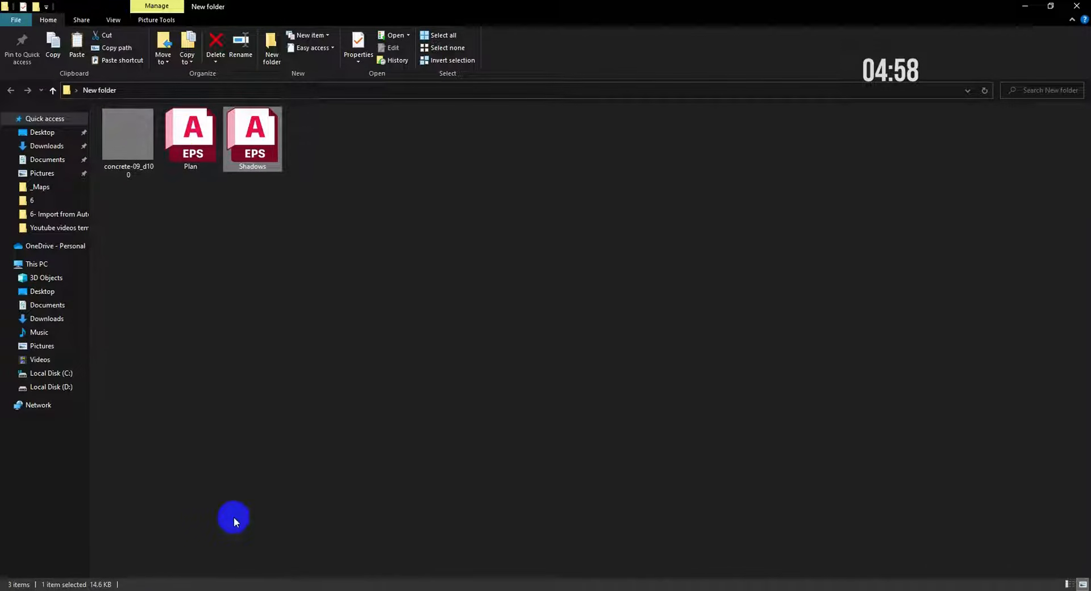
Step: Open the Plan EPS file from the folder as a new document in Photoshop
drag(189, 135, 336, 371)
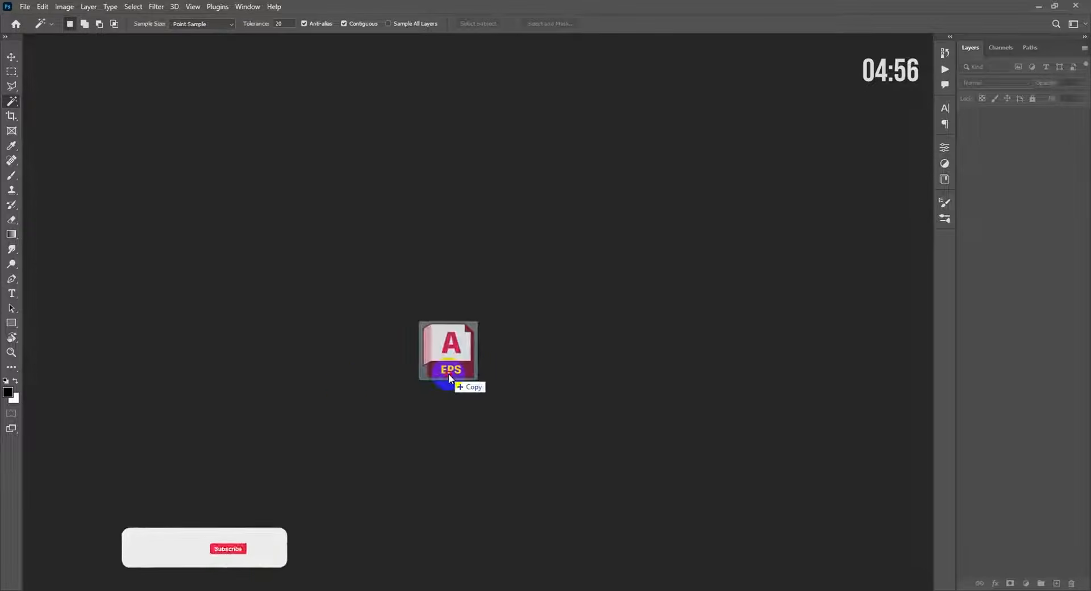
drag(449, 373, 493, 343)
click(627, 159)
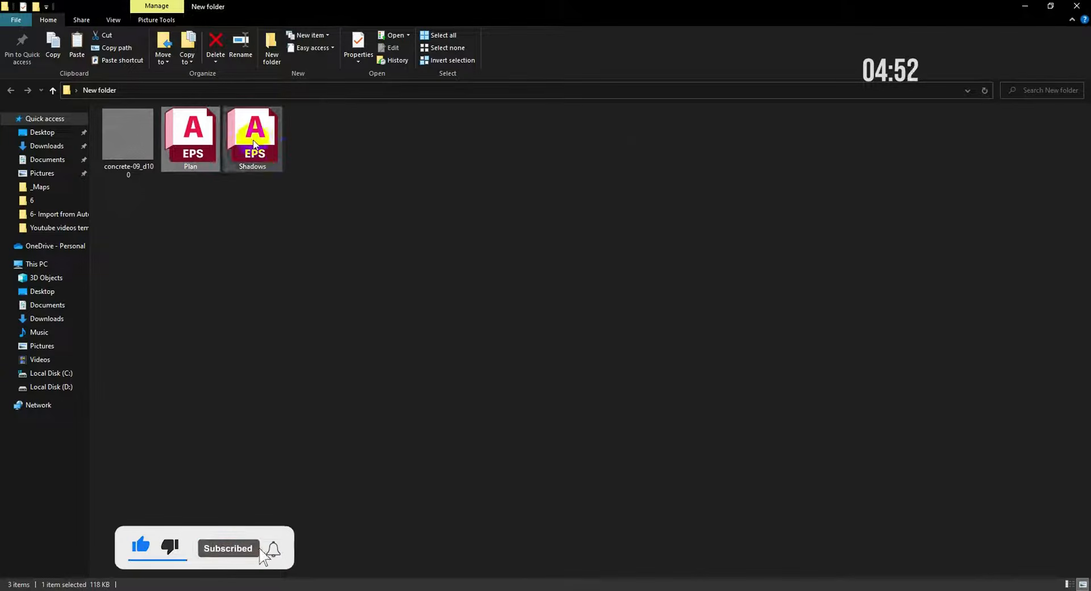
Step: Place the Shadows EPS file from the folder on top of the plan drawing in the Photoshop document
drag(252, 139, 373, 327)
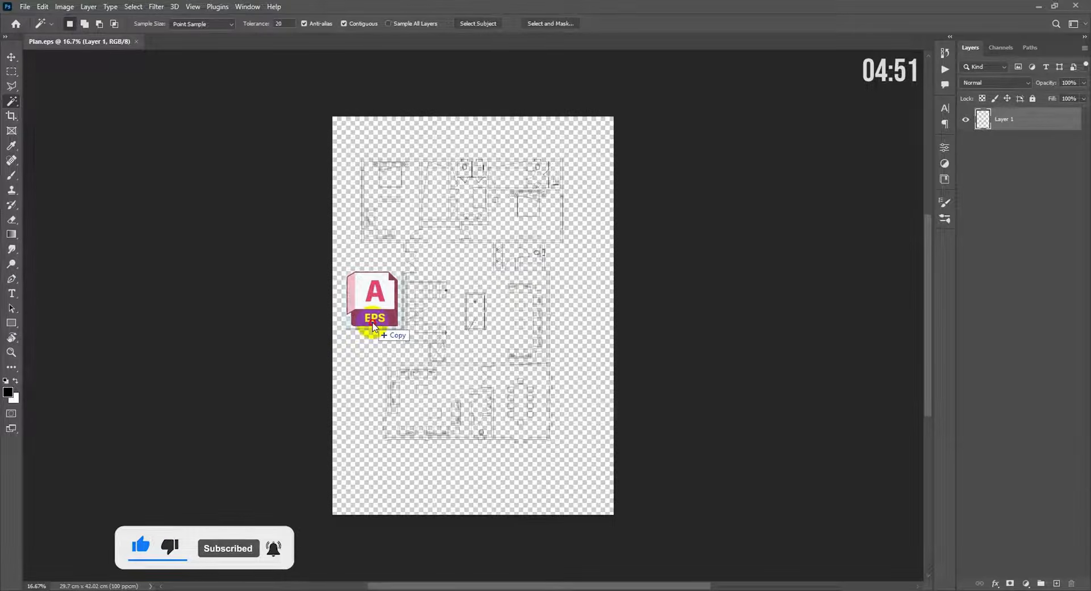
drag(373, 326, 458, 336)
key(Return)
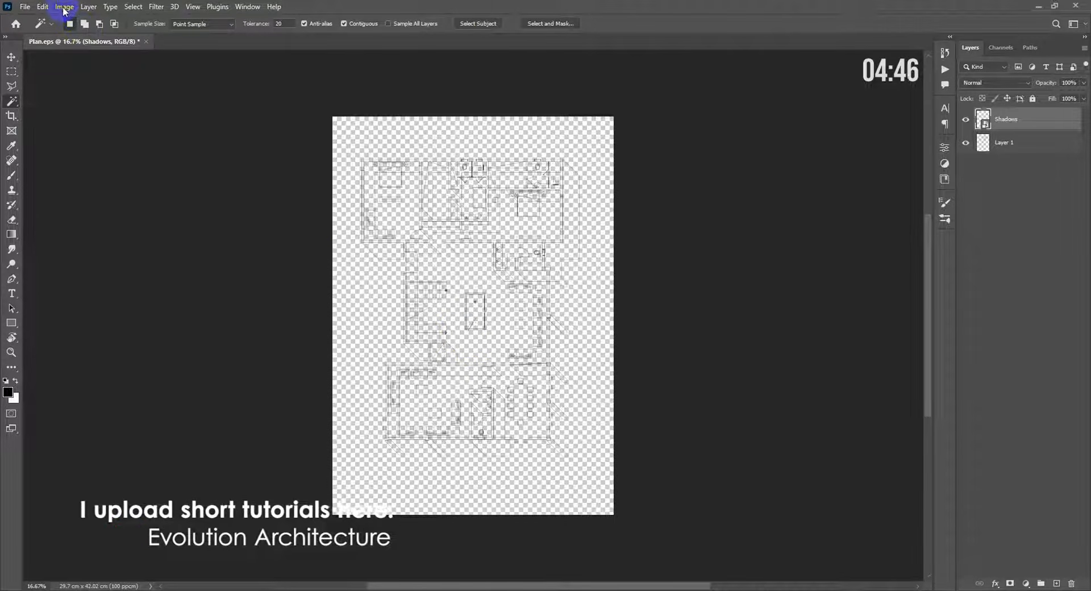
Step: Add a white (ffffff) solid color fill layer and place it beneath the drawing layers as the background
key(ctrl+plus)
click(1026, 584)
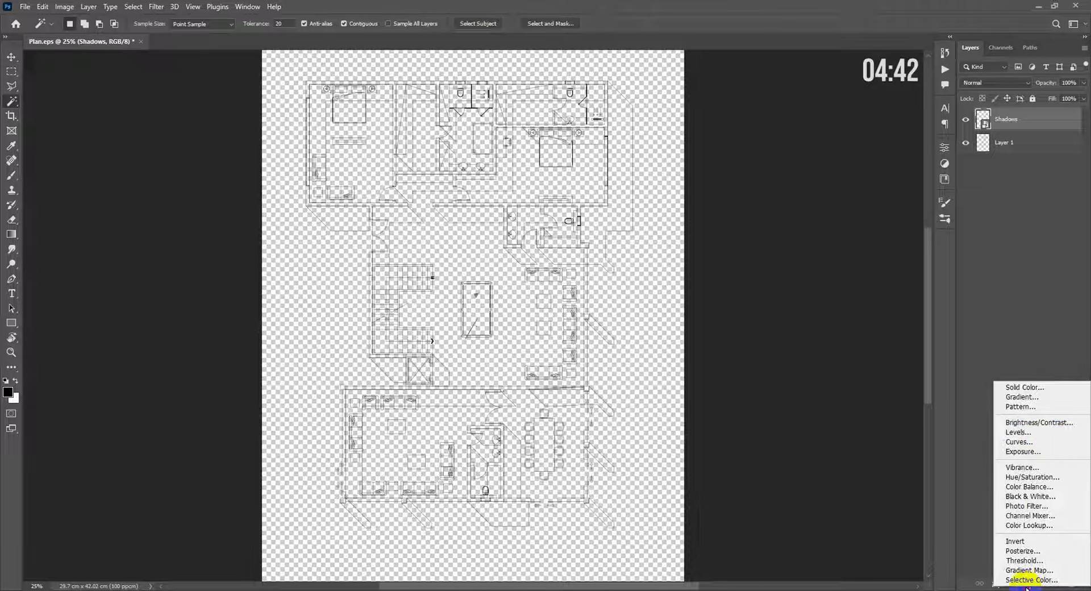
click(1044, 388)
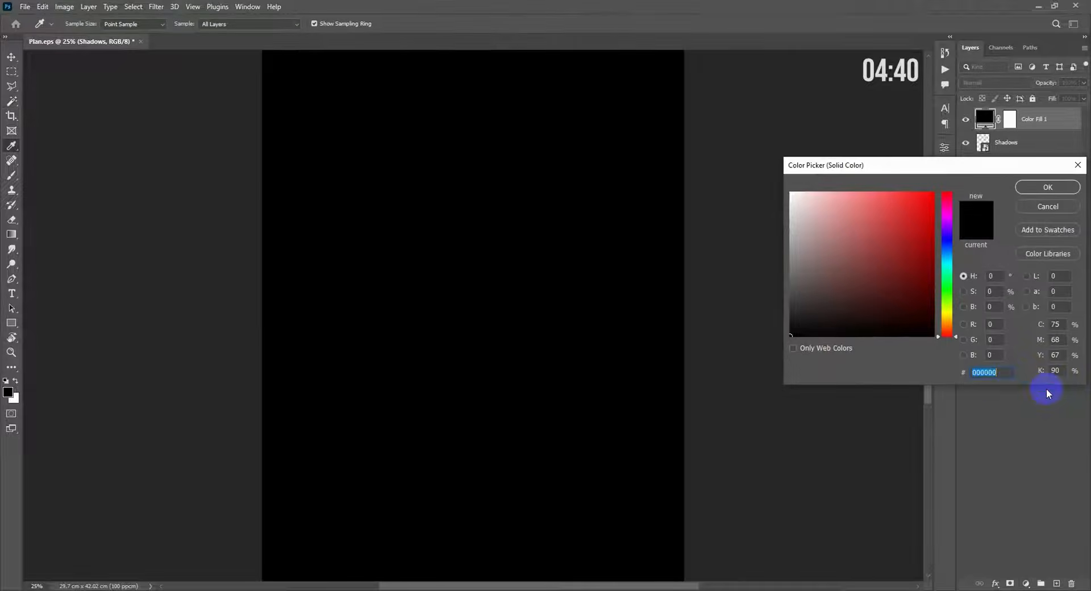
drag(894, 310, 841, 170)
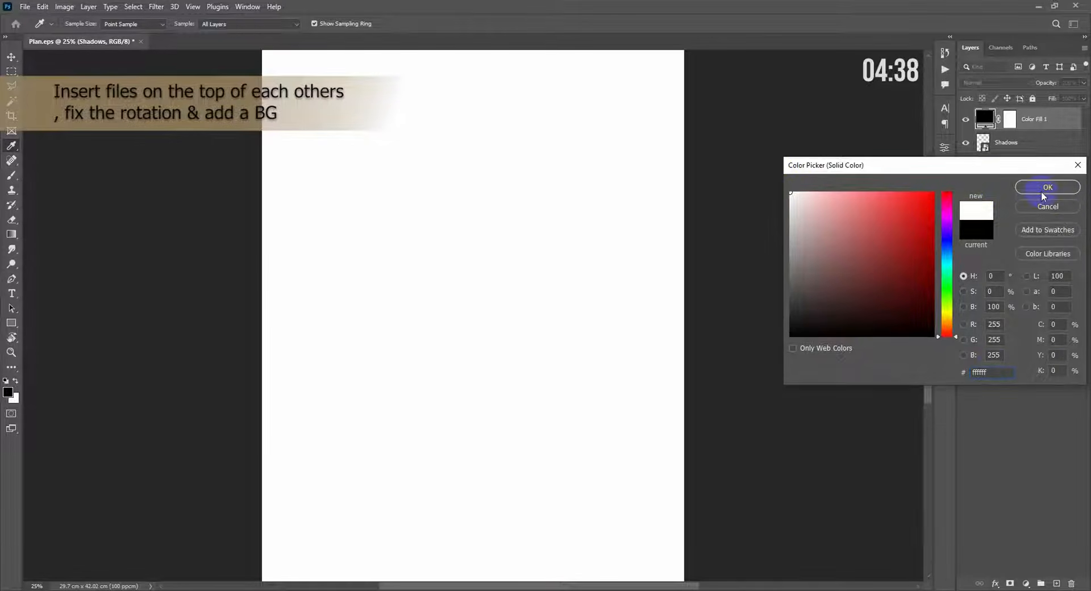
click(1048, 188)
drag(1046, 120, 1056, 198)
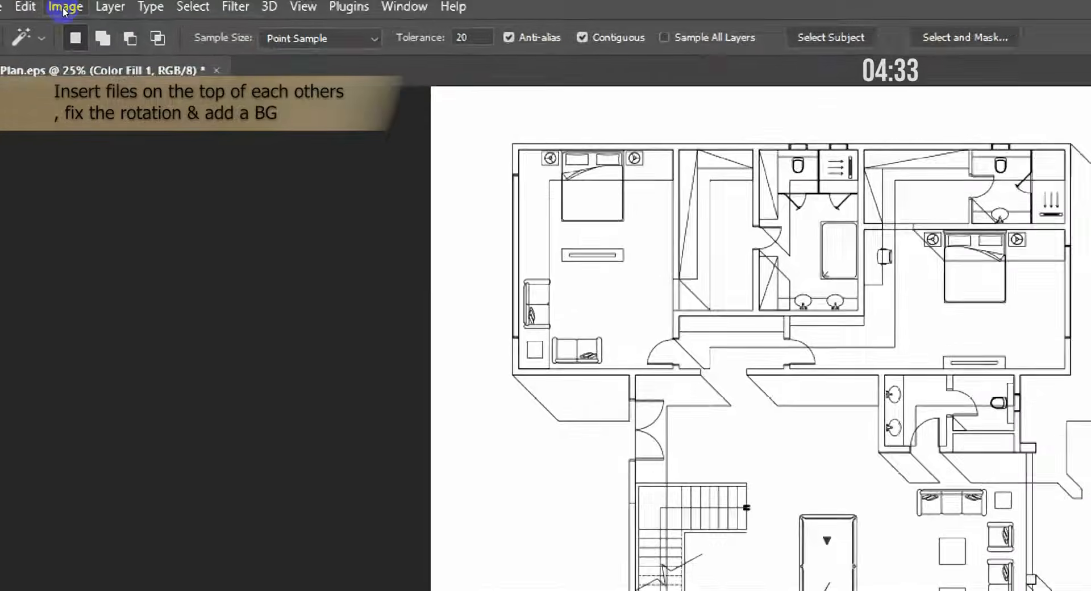
Step: Rotate the whole image 90° counter clockwise and fit it in the view
click(64, 7)
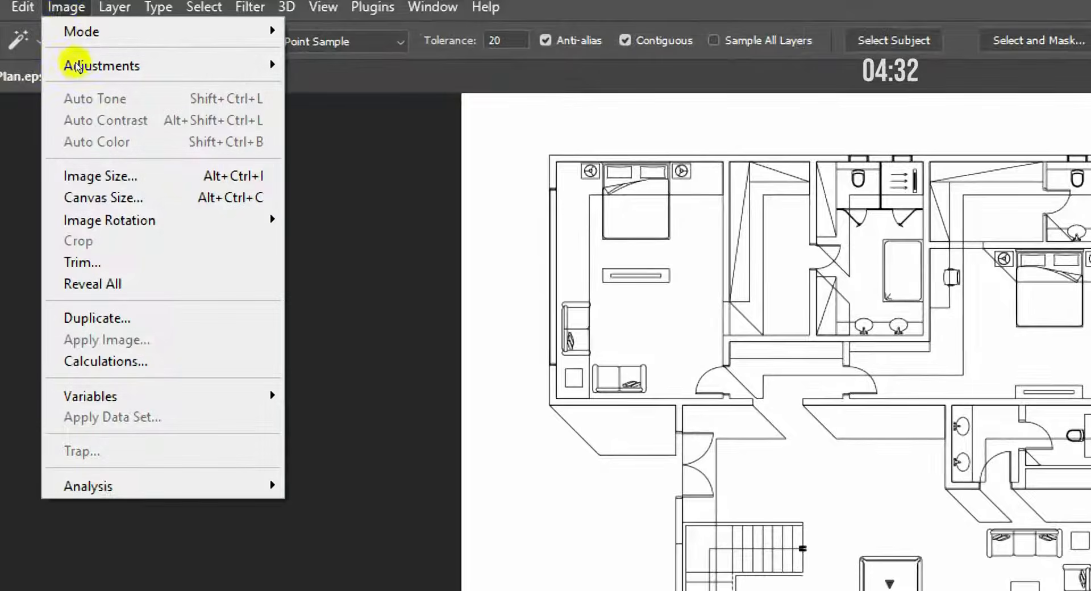
key(Down)
key(Down)
key(Down)
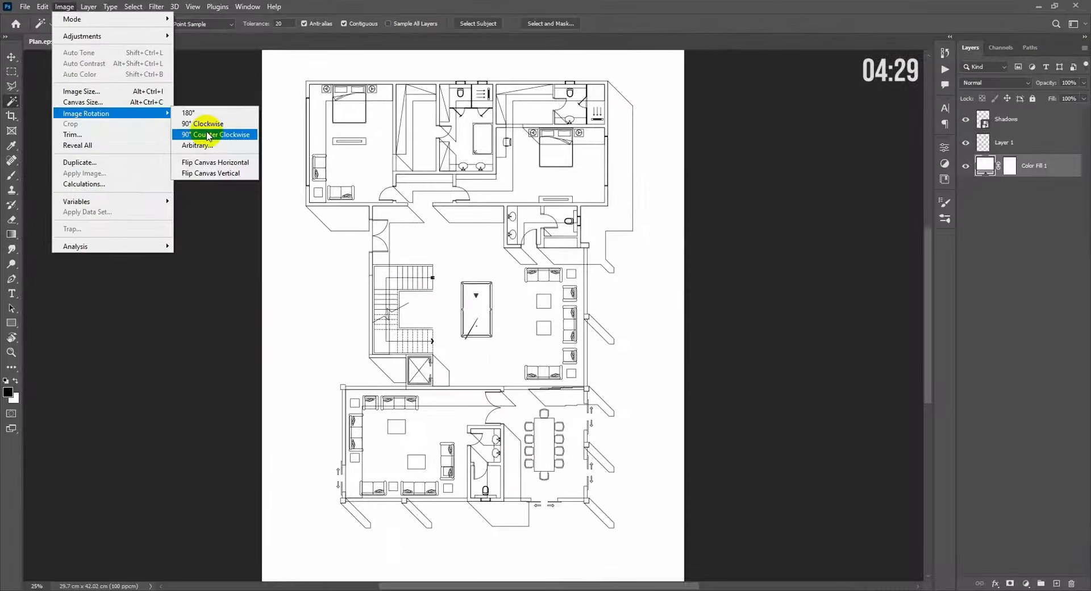
click(347, 261)
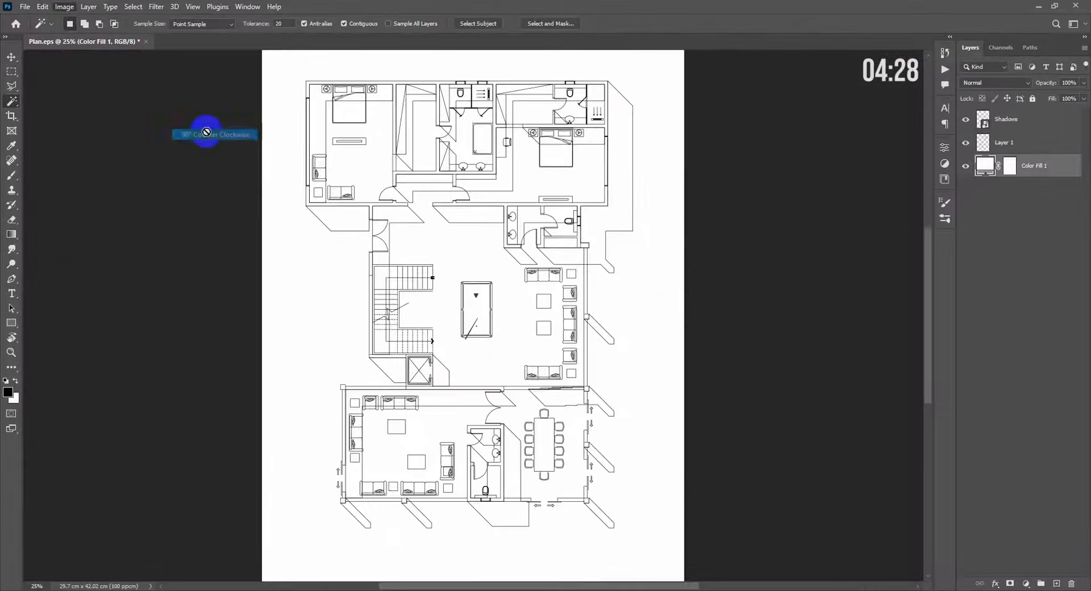
key(ctrl+0)
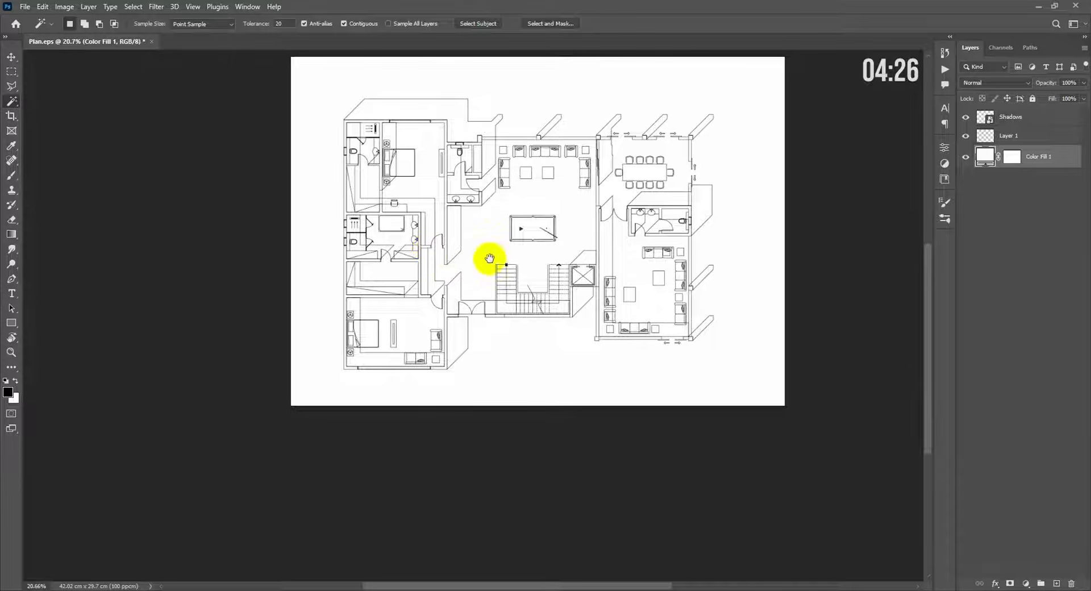
Step: Rename Layer 1 as Plan
key(v)
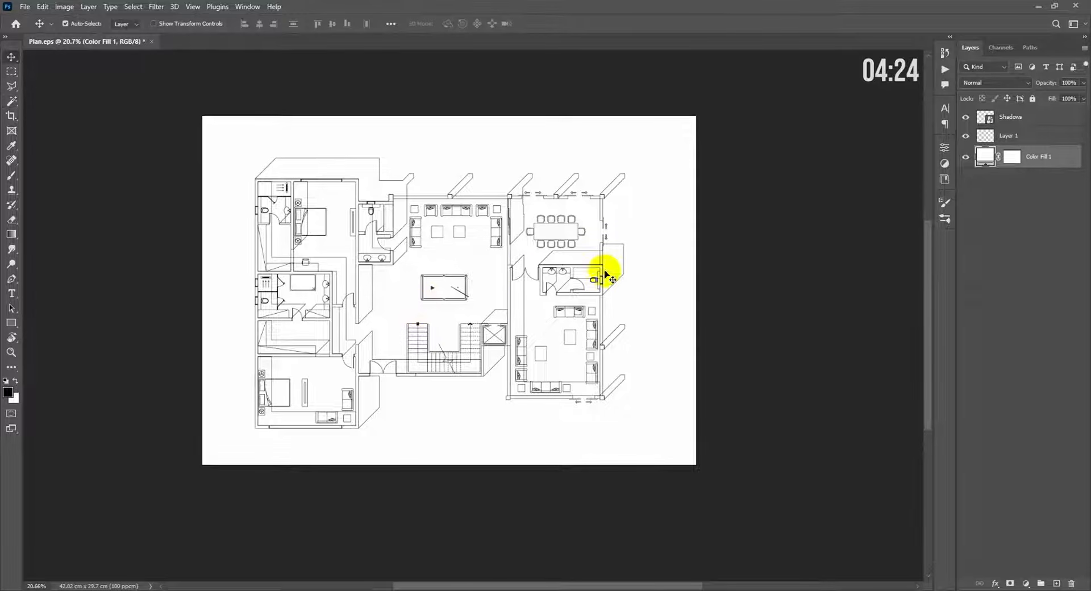
double_click(1009, 136)
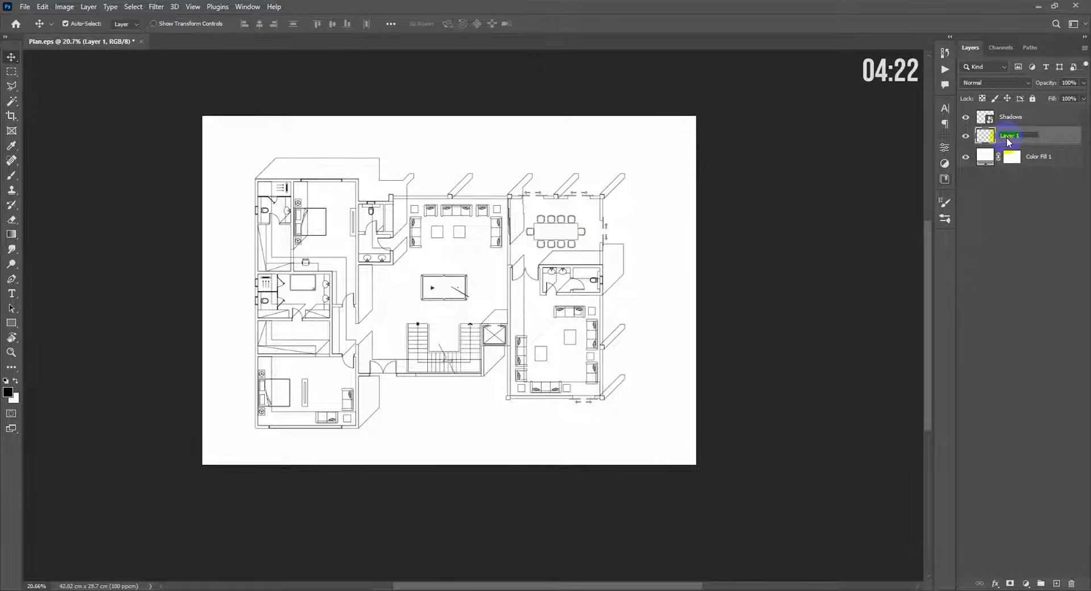
key(Return)
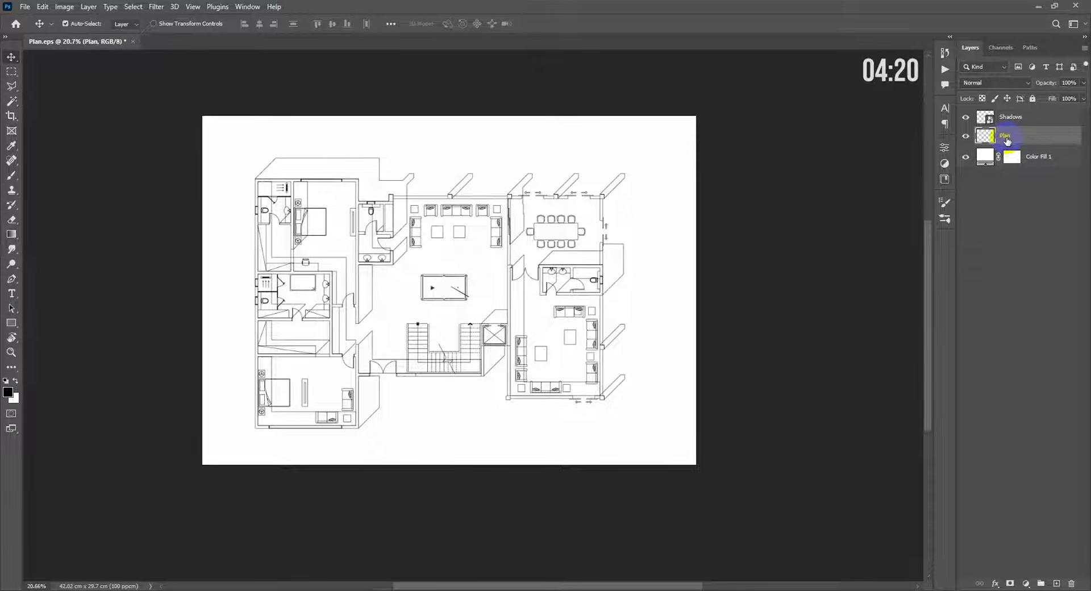
Step: Select the wall areas of the bedroom wing on the Plan layer with the Magic Wand, adding each segment to the selection
click(12, 104)
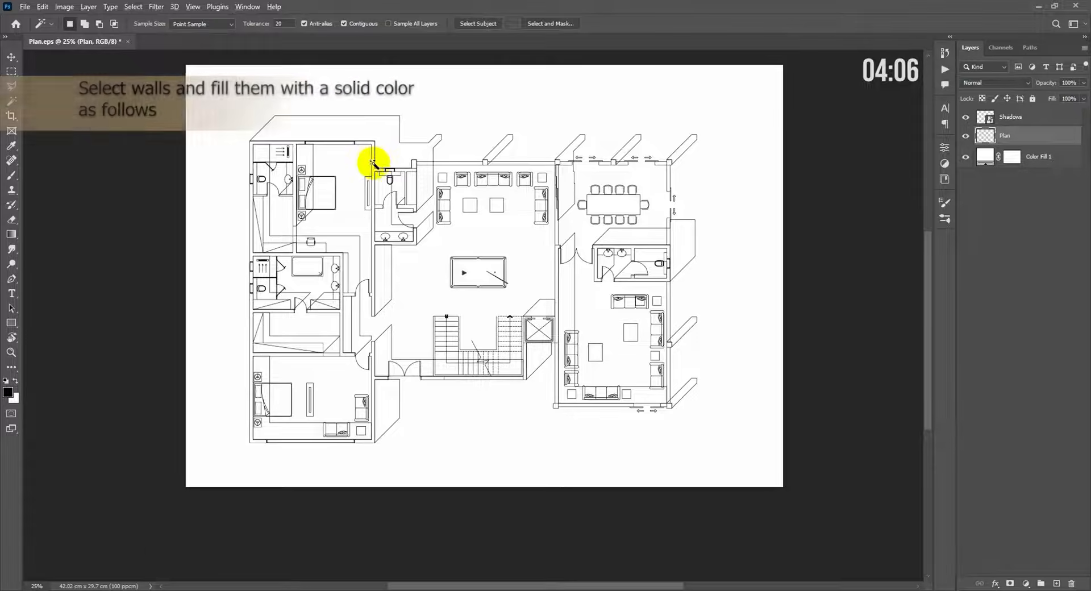
scroll(372, 163, up, 2)
click(369, 152)
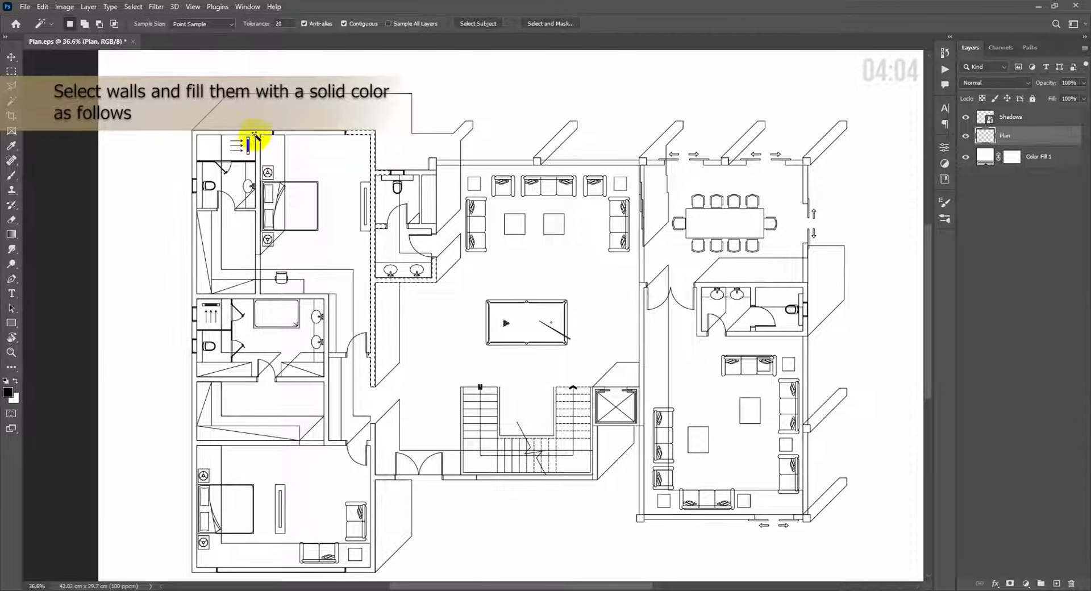
shift+click(233, 190)
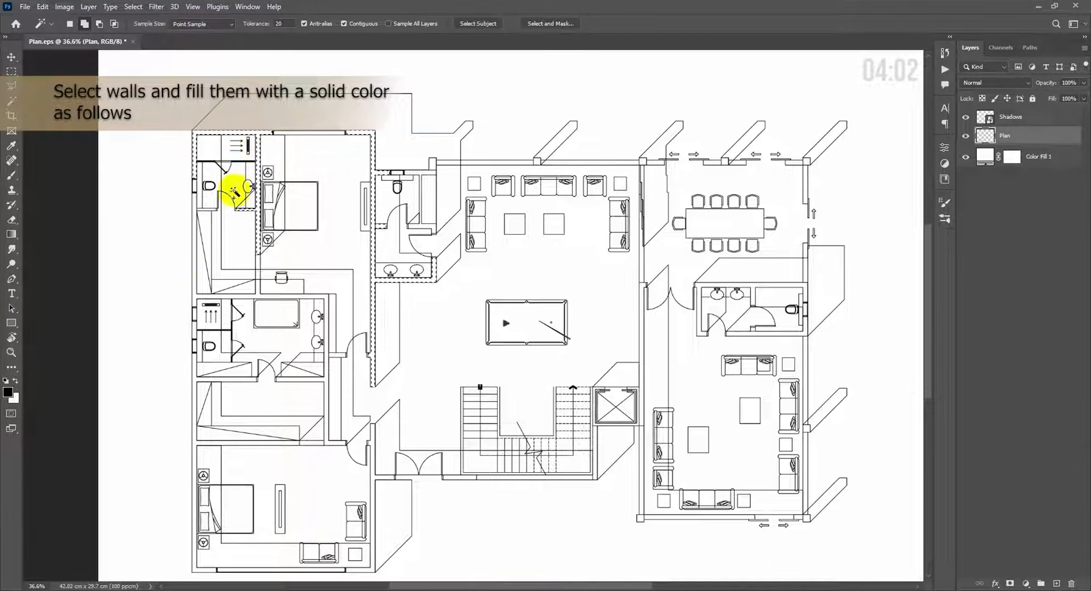
shift+click(205, 297)
shift+click(341, 446)
drag(340, 445, 190, 288)
drag(381, 389, 410, 452)
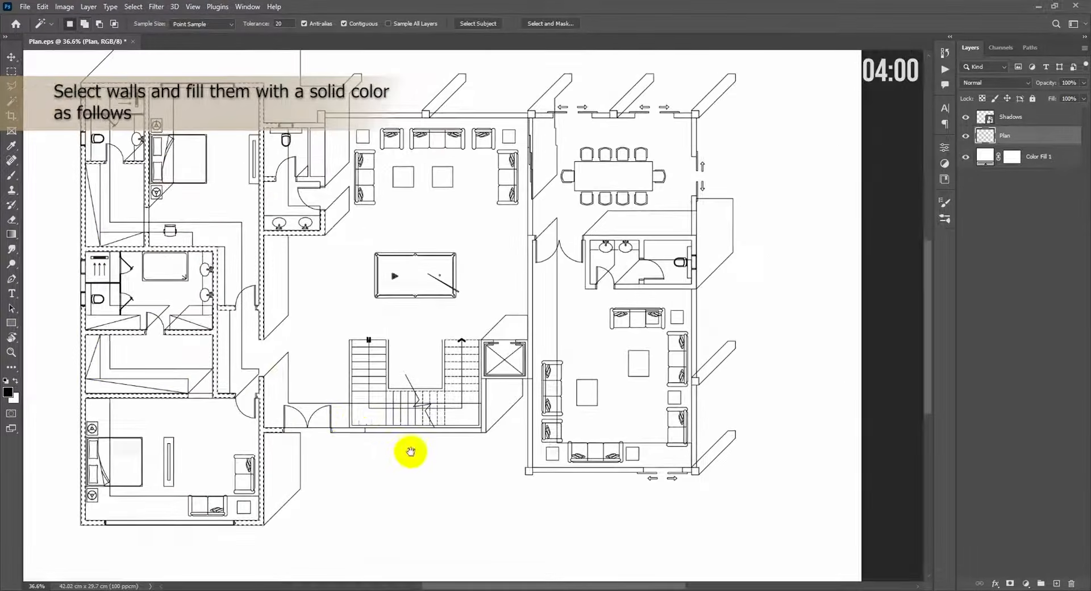
Step: Add the remaining walls and columns around the stairs, elevator, dining and living areas to the selection
scroll(528, 470, up, 2)
shift+click(640, 314)
shift+click(398, 310)
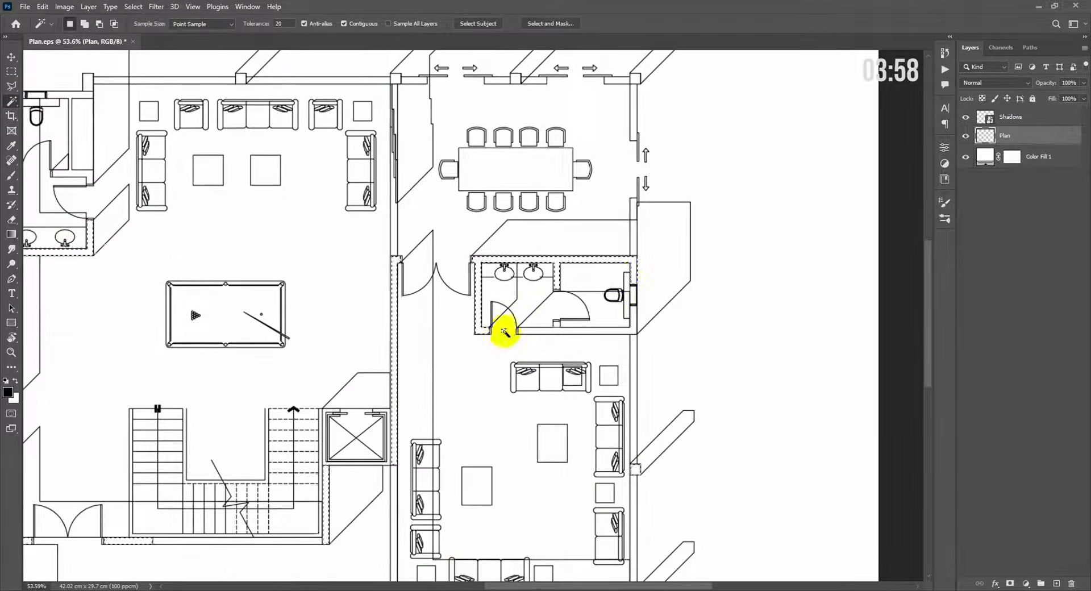
scroll(504, 333, up, 1)
scroll(525, 185, down, 3)
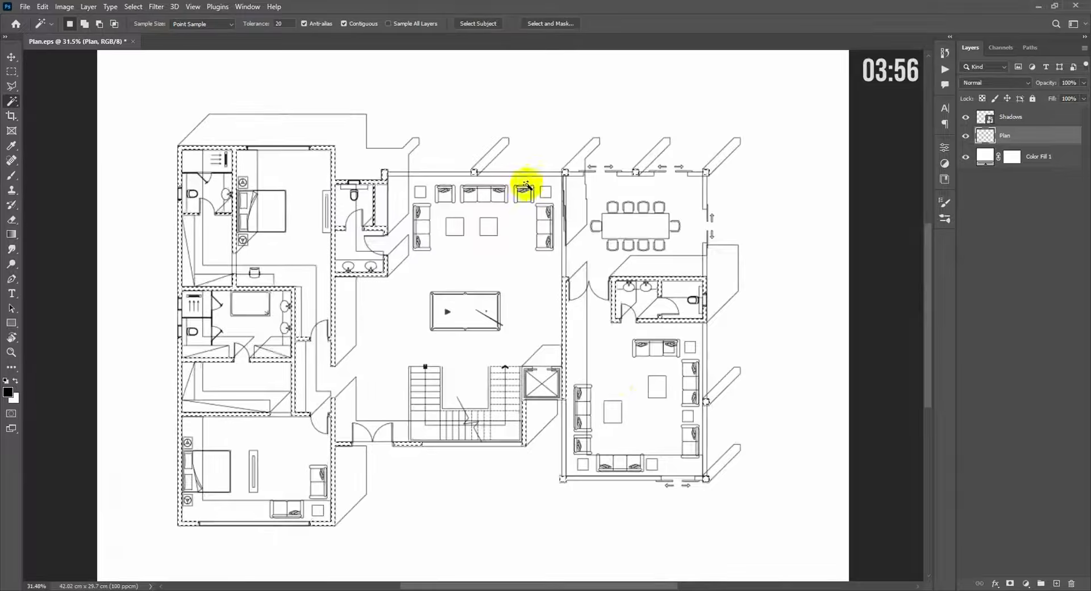
scroll(507, 382, up, 5)
scroll(507, 341, down, 5)
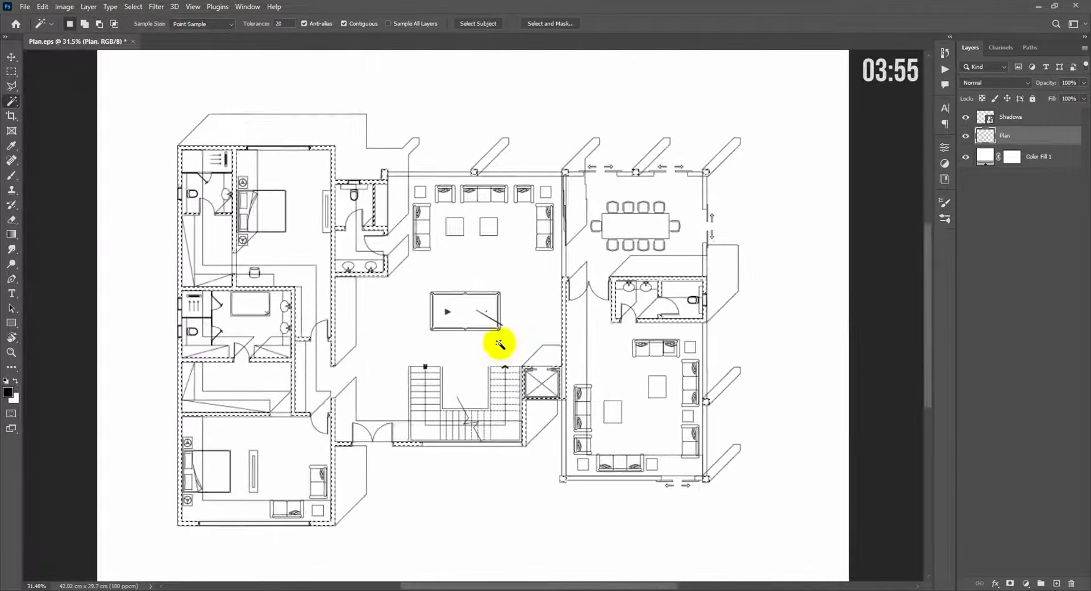
Step: Fill the selected walls with a black (000000) solid color fill layer
click(1024, 581)
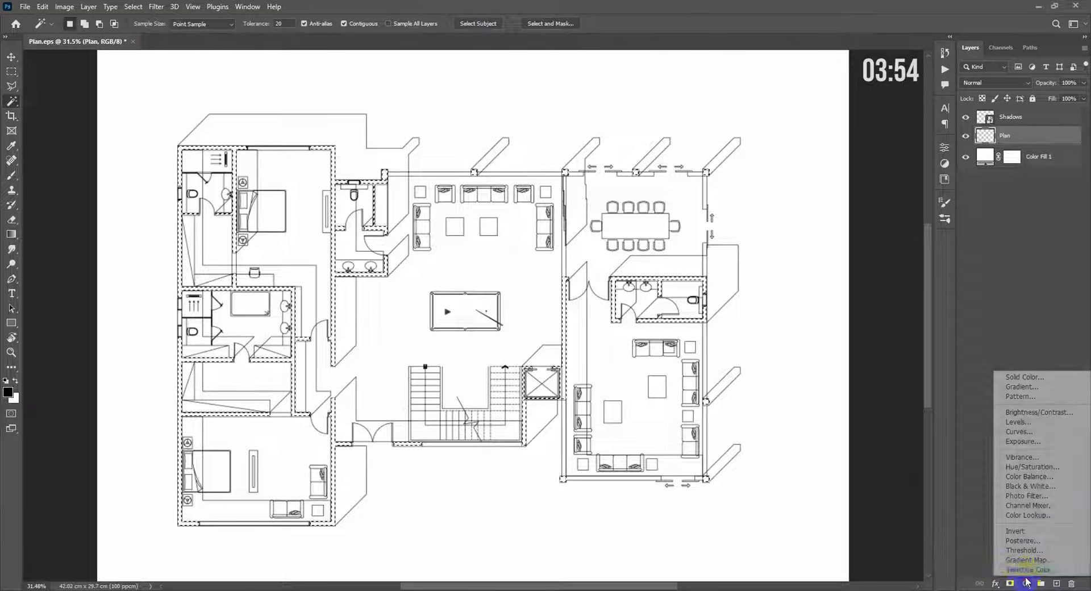
click(1026, 378)
click(1047, 187)
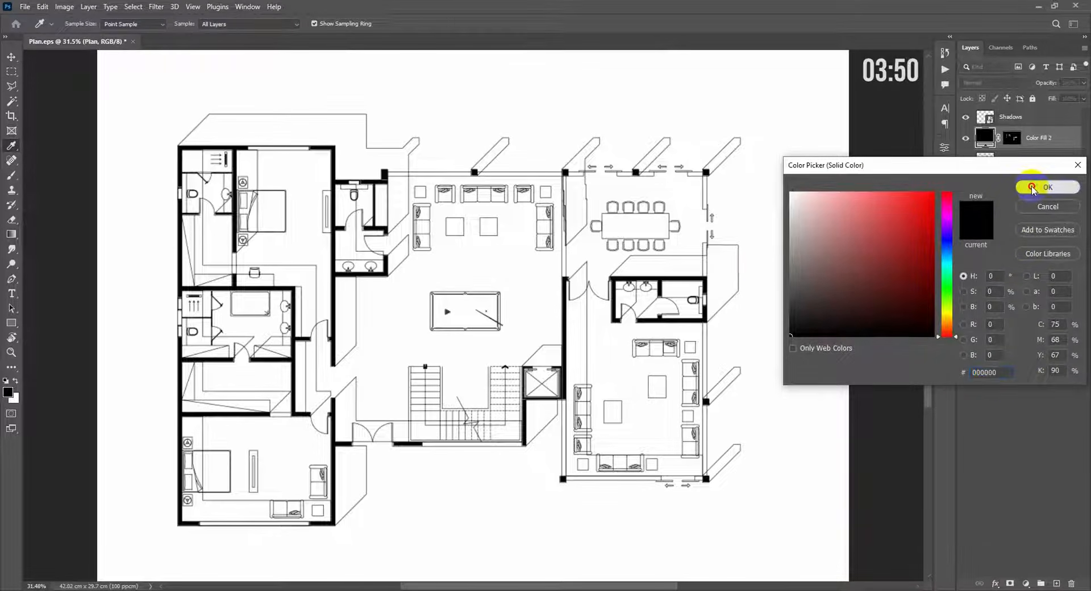
key(w)
click(648, 279)
key(v)
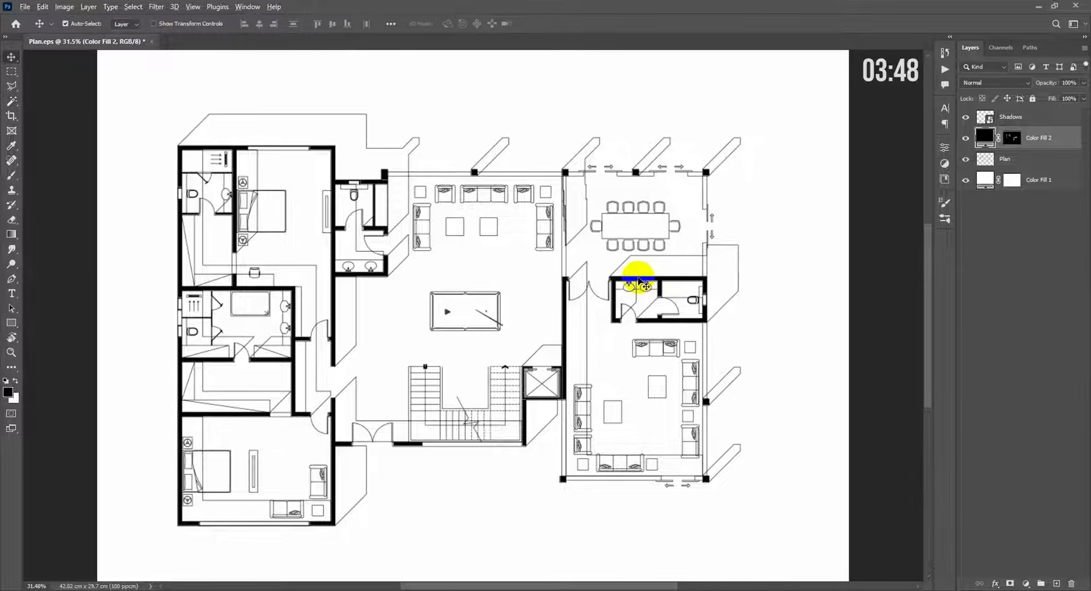
scroll(638, 281, down, 3)
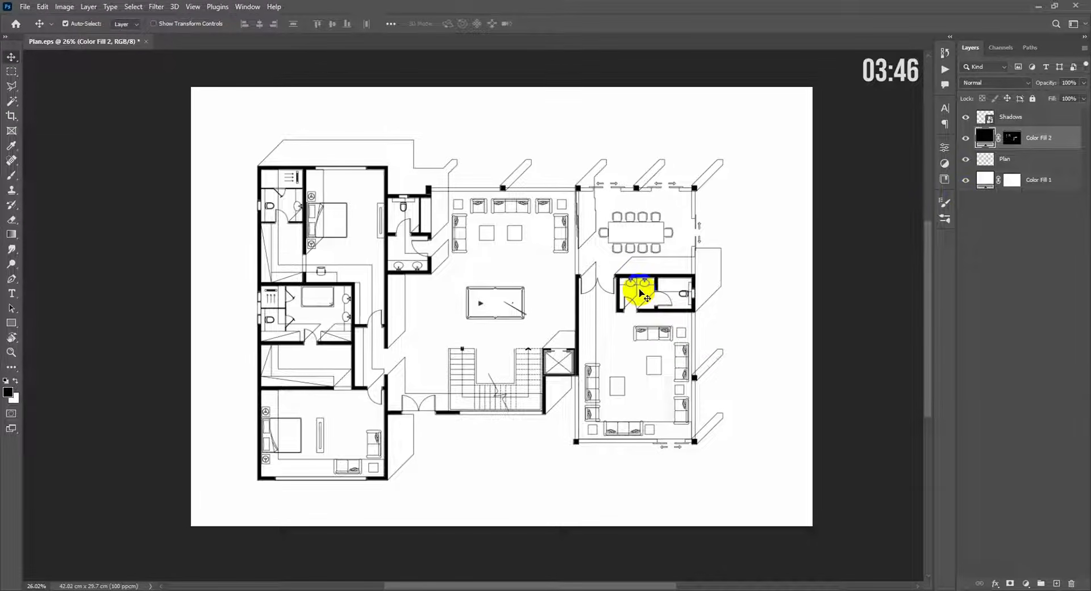
Step: Move the black wall fill layer above the Shadows layer and hide the Plan layer, leaving the white background shown
drag(1049, 142, 1054, 117)
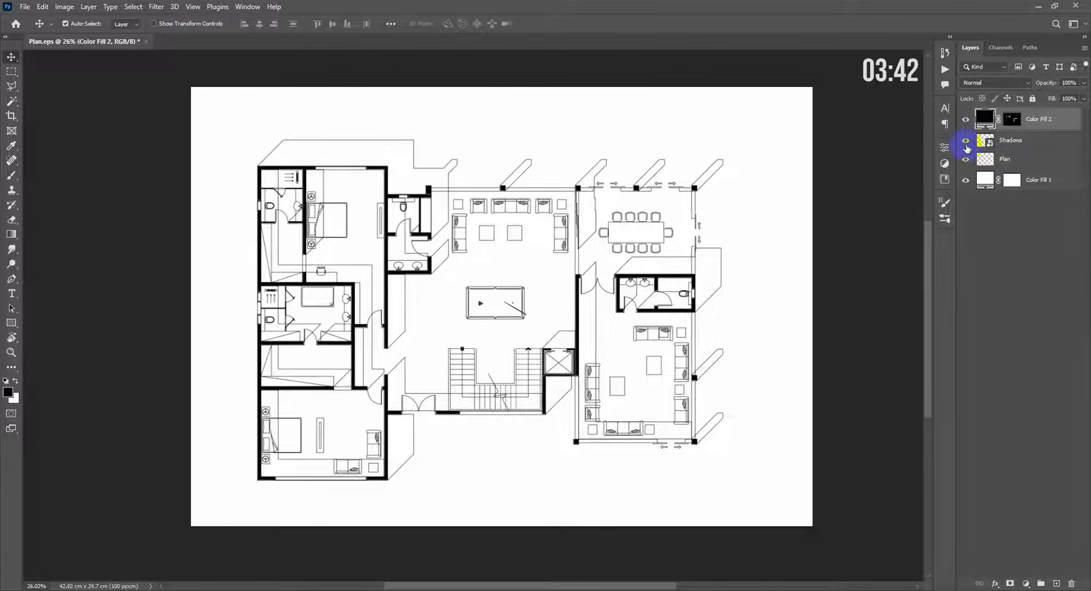
click(967, 159)
click(966, 179)
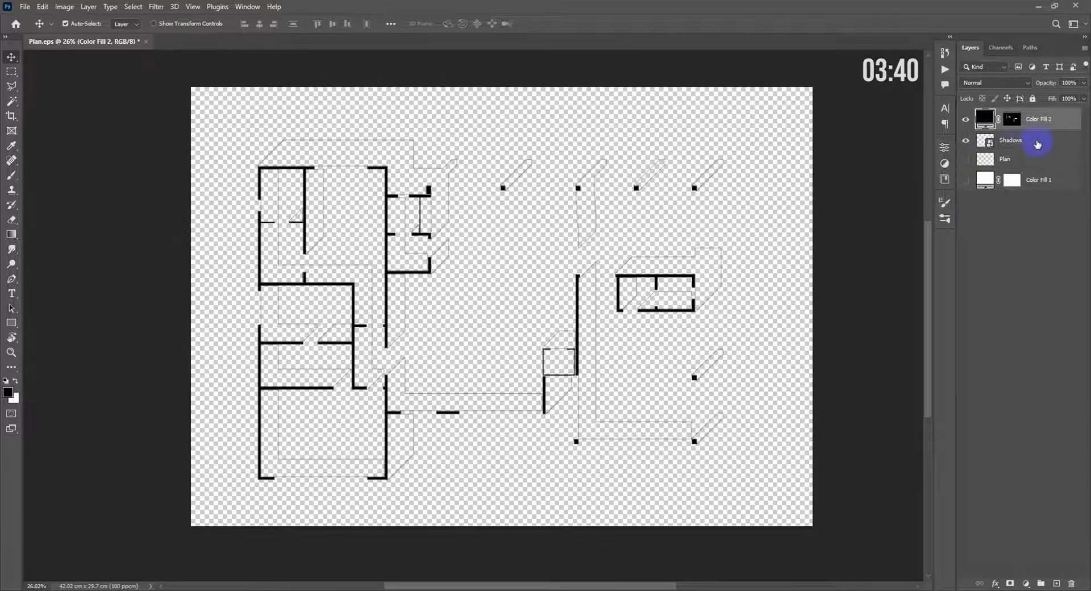
click(1037, 145)
click(966, 180)
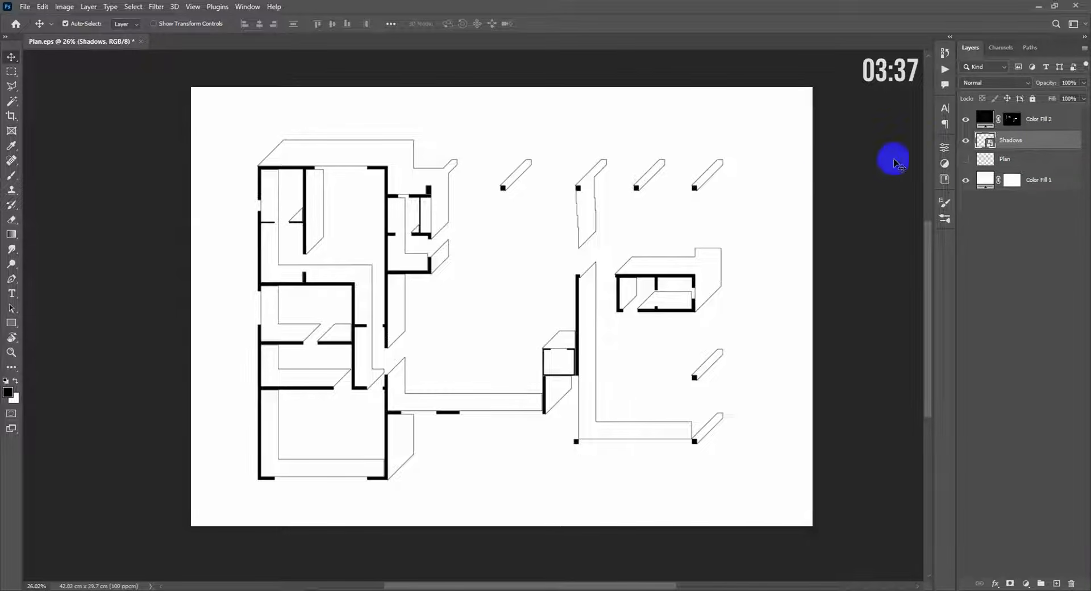
Step: Hide the black wall fill layer and rename it Walls Fill
click(965, 118)
double_click(1014, 118)
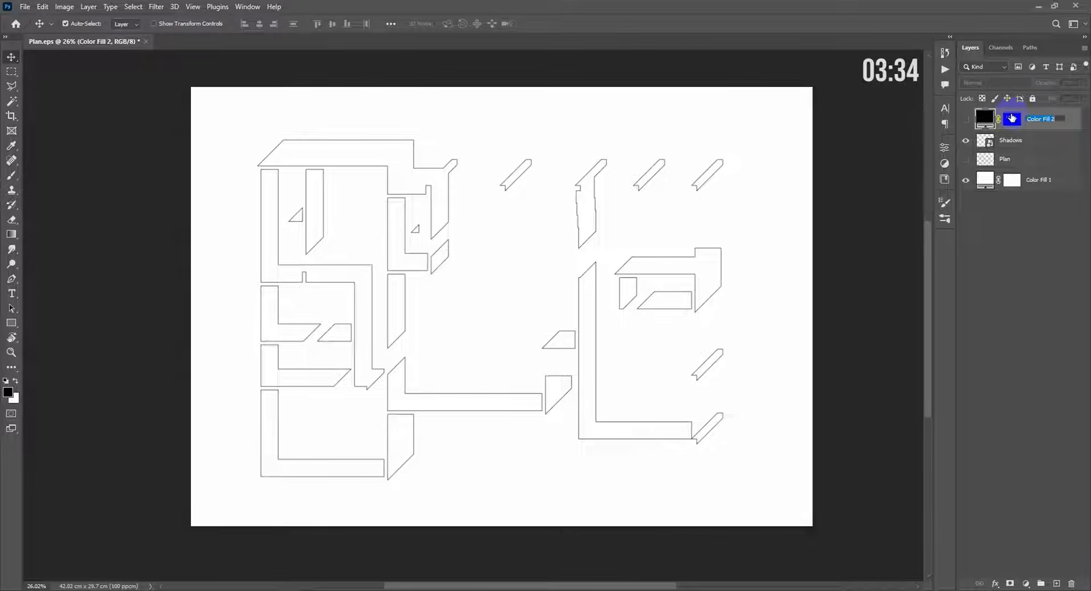
text(Walls Fill)
key(Return)
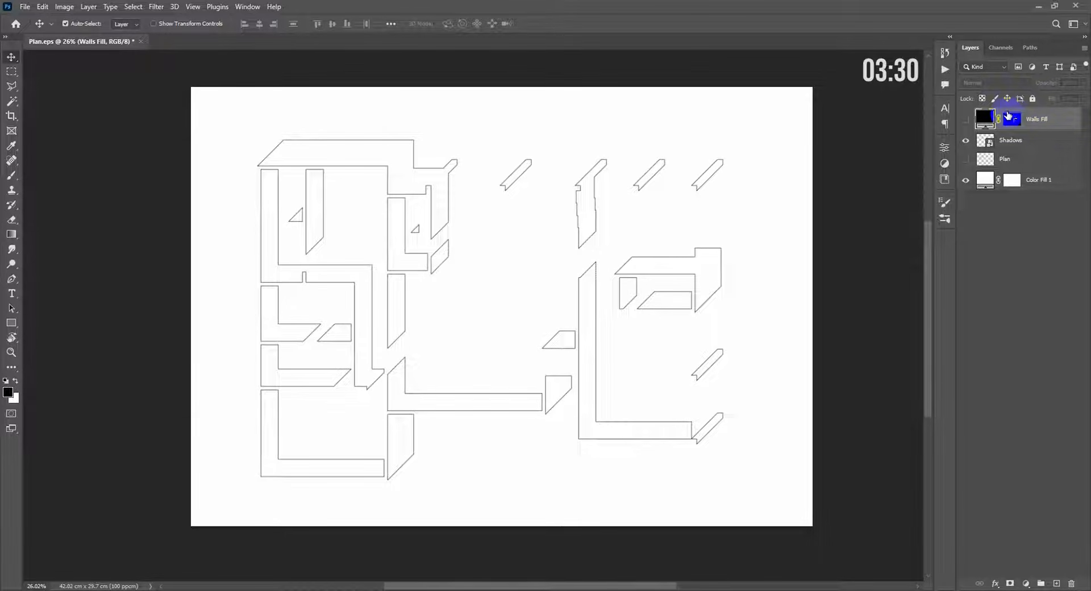
Step: Select the empty area outside the outlines on the Shadows layer with the Magic Wand and invert the selection
click(1053, 141)
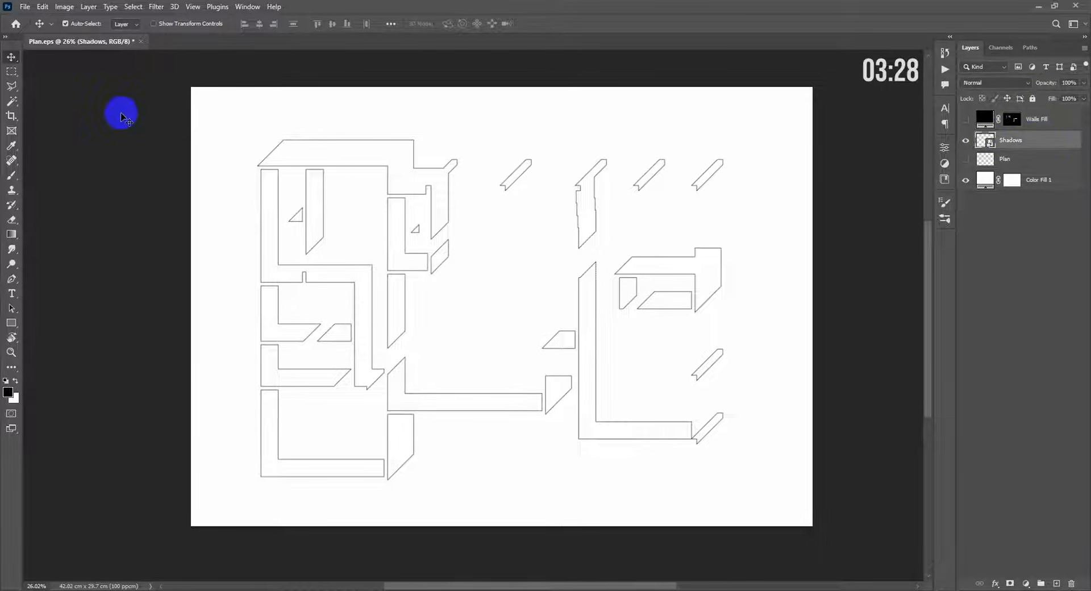
click(11, 100)
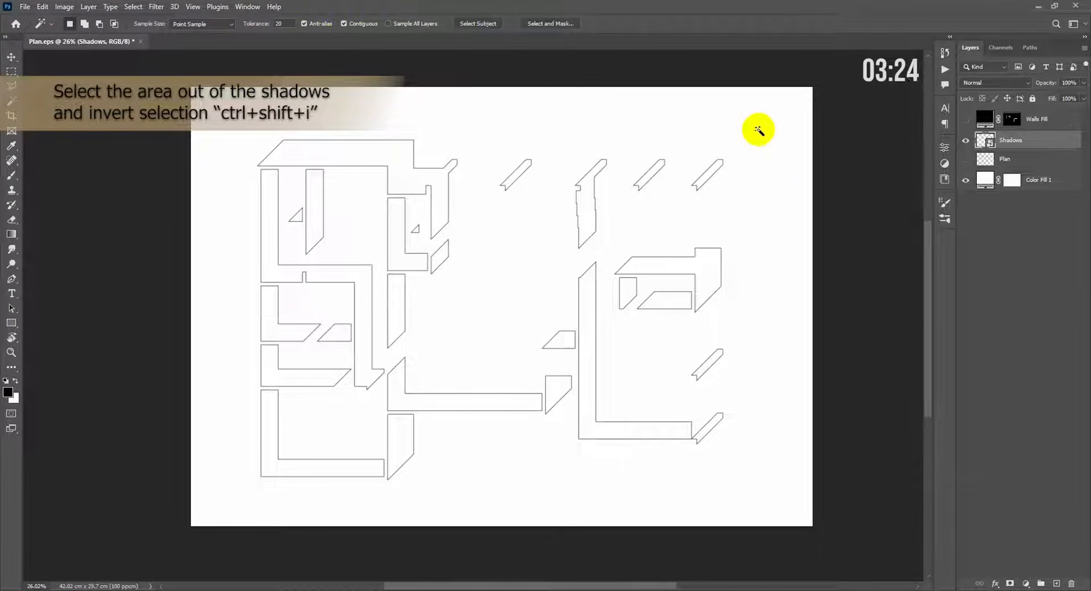
click(759, 131)
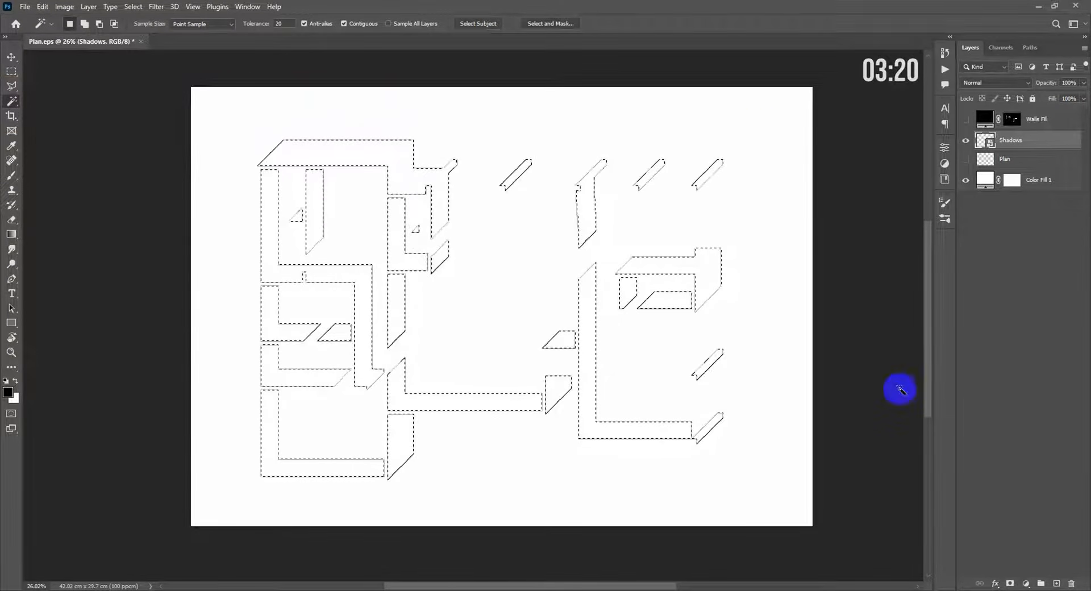
Step: Fill the selected shadow shapes with a black (000000) solid color fill layer and delete the Shadows outline layer
click(1022, 584)
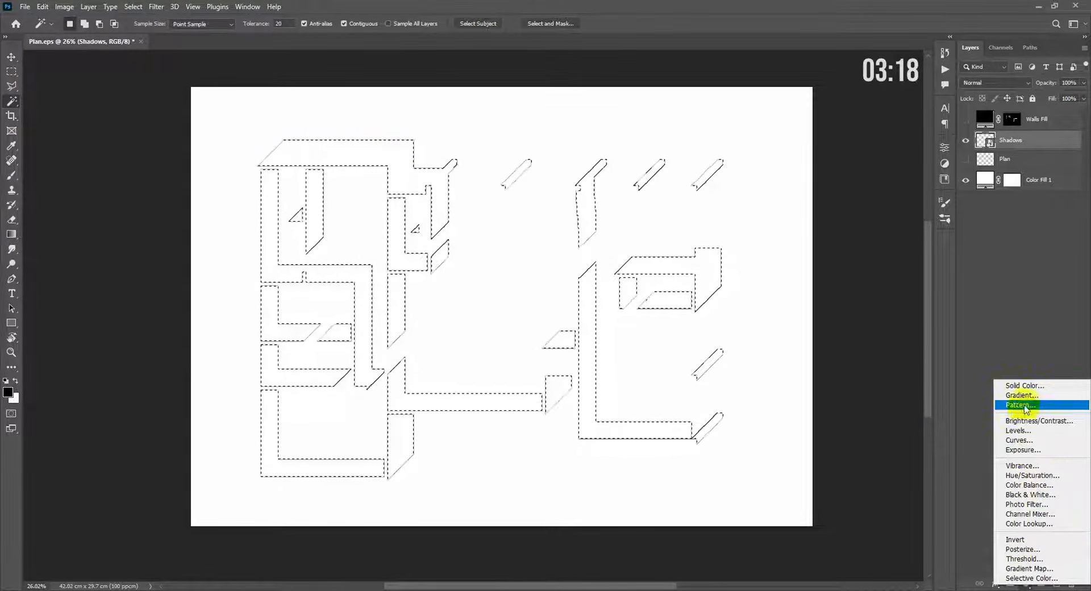
click(1027, 386)
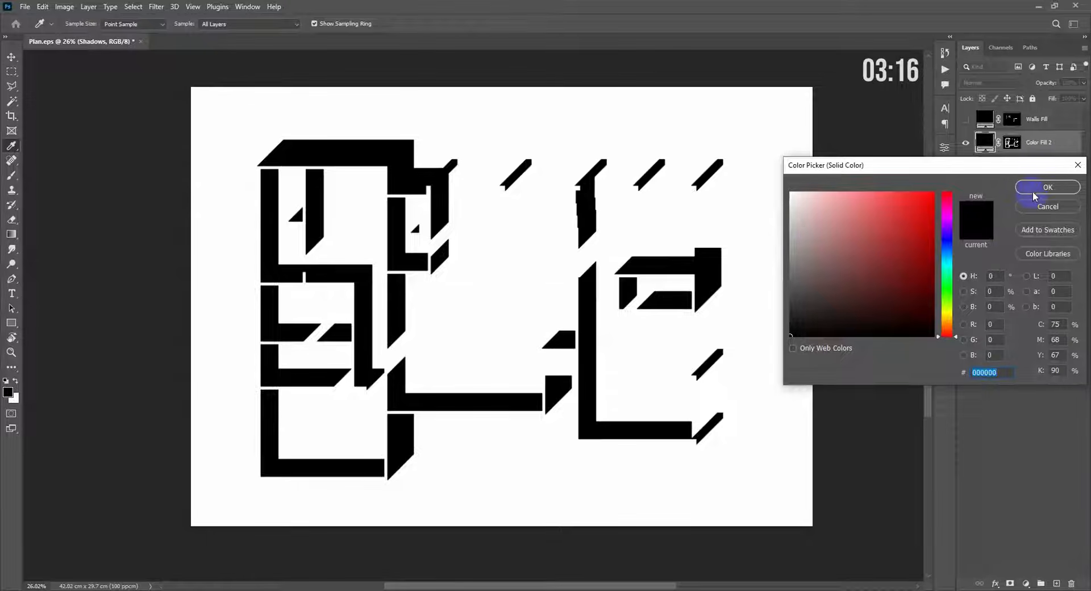
click(1034, 188)
click(1035, 166)
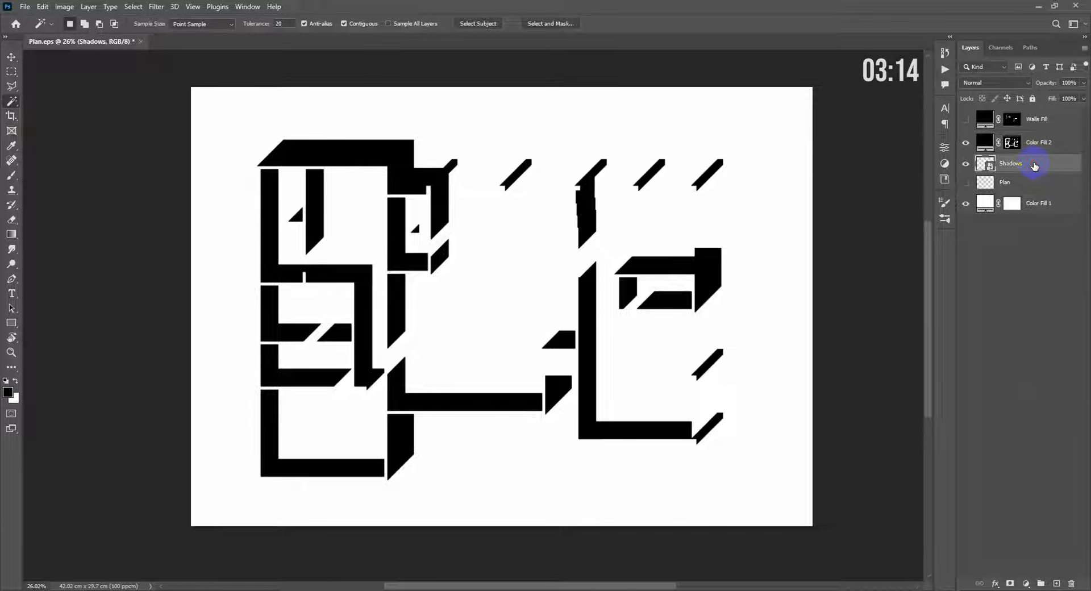
key(Delete)
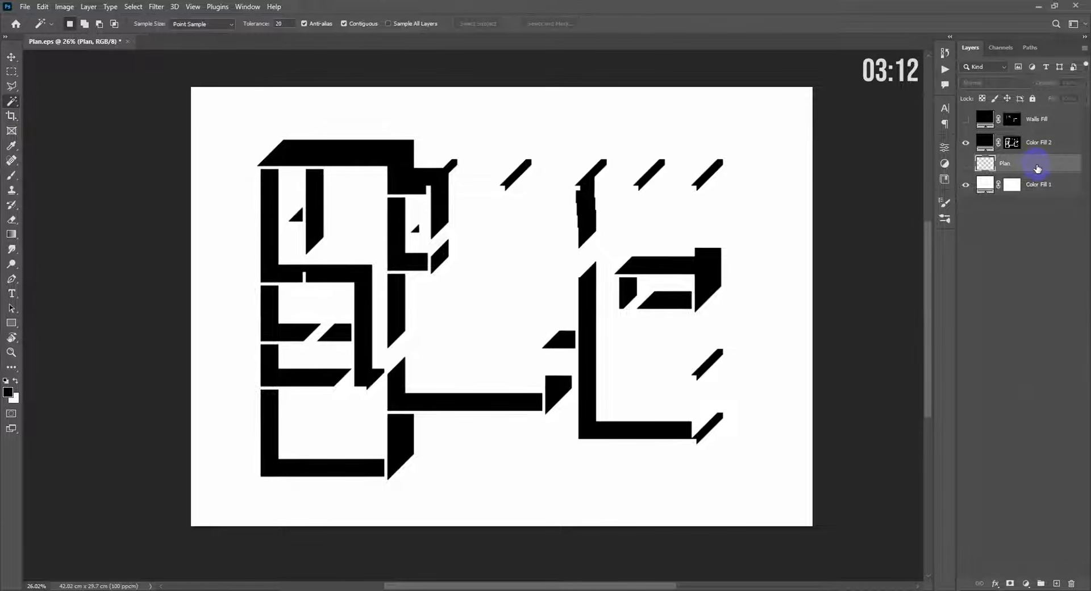
Step: Show the Walls Fill and Plan layers together with the black shadow fill
click(1047, 129)
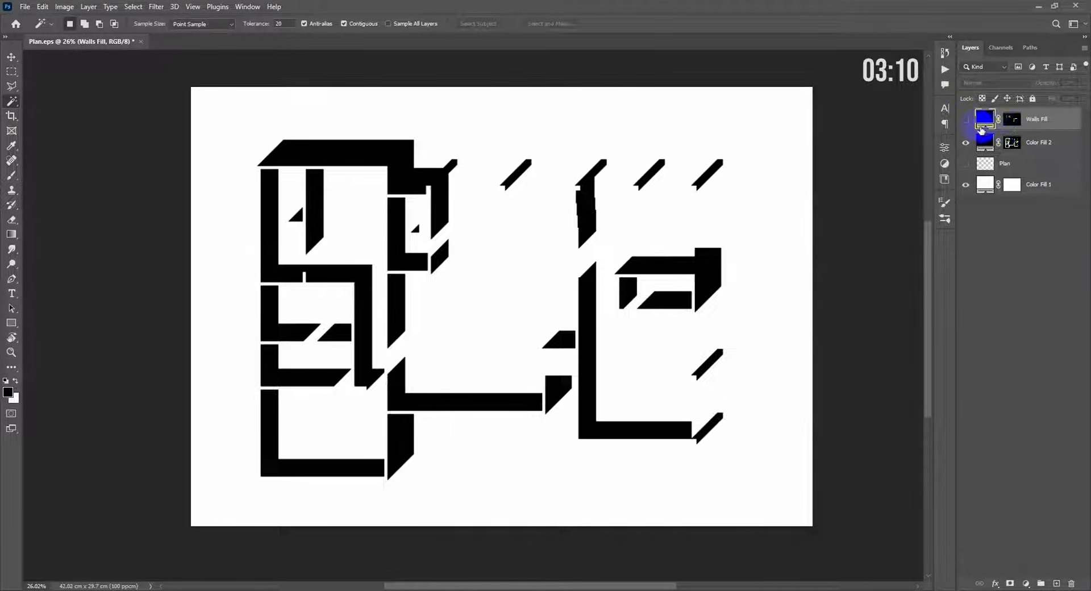
click(965, 119)
click(965, 164)
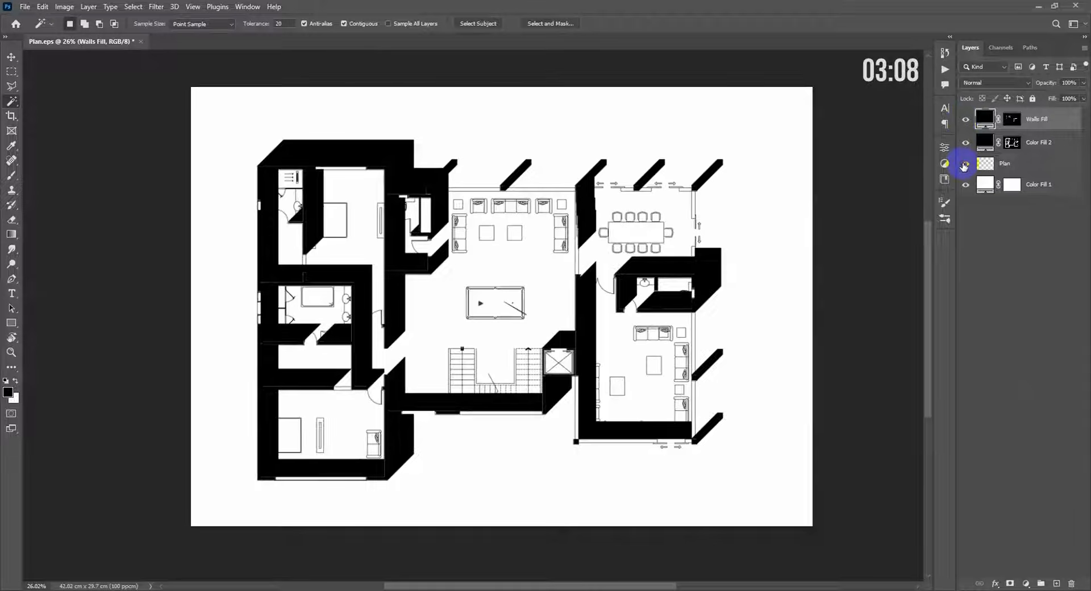
click(1028, 167)
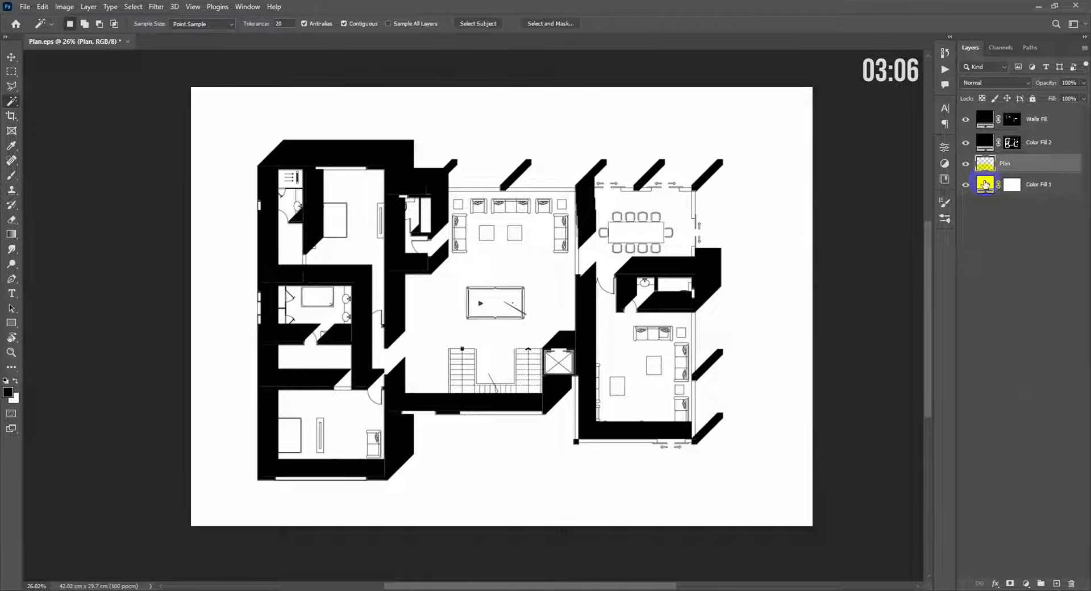
Step: Change the Color Fill 1 background layer to black (000000)
double_click(985, 185)
click(947, 211)
click(835, 287)
click(804, 312)
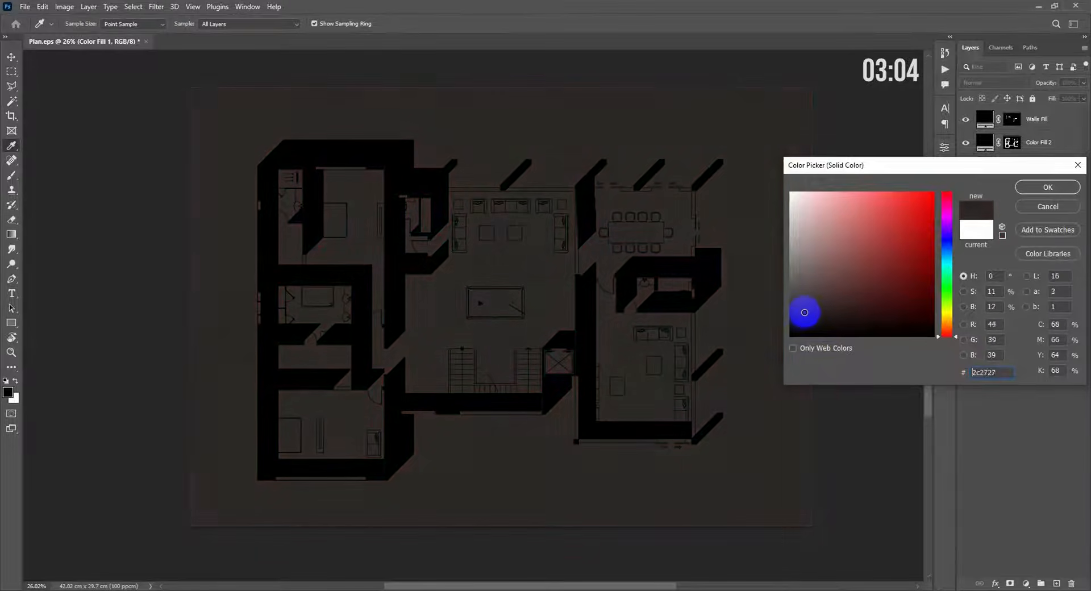
drag(804, 312, 728, 347)
click(1027, 188)
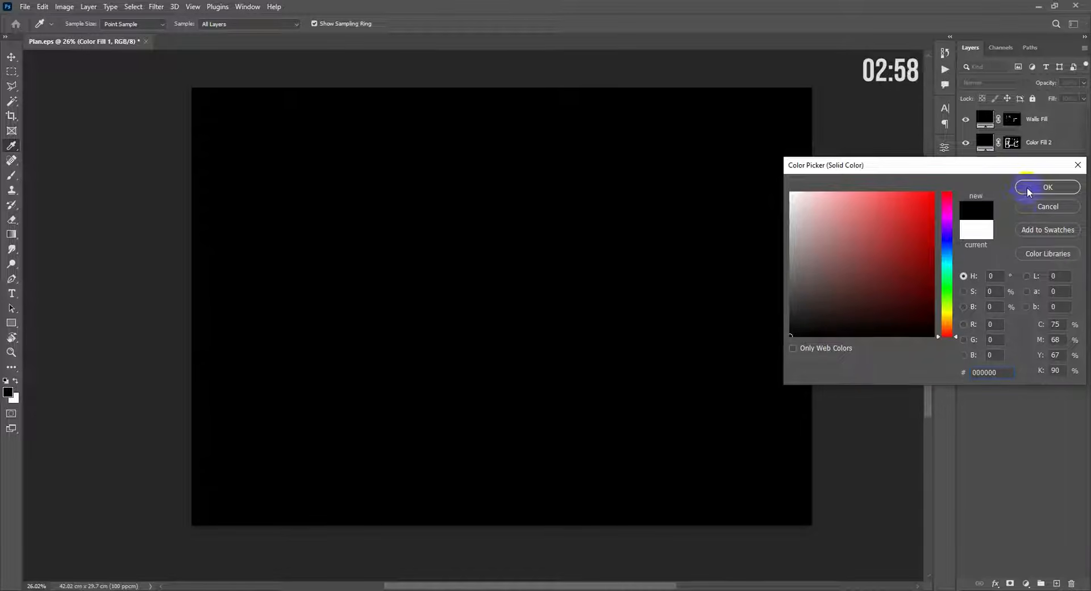
Step: Invert the Plan layer's colors to turn its lines white and duplicate the layer three times
click(1044, 167)
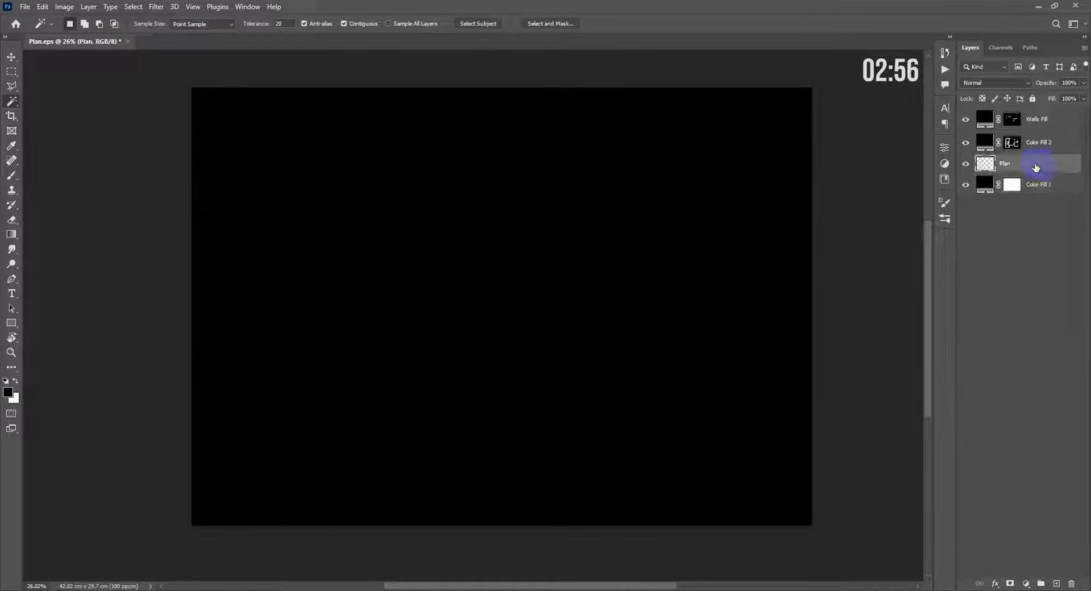
key(ctrl+i)
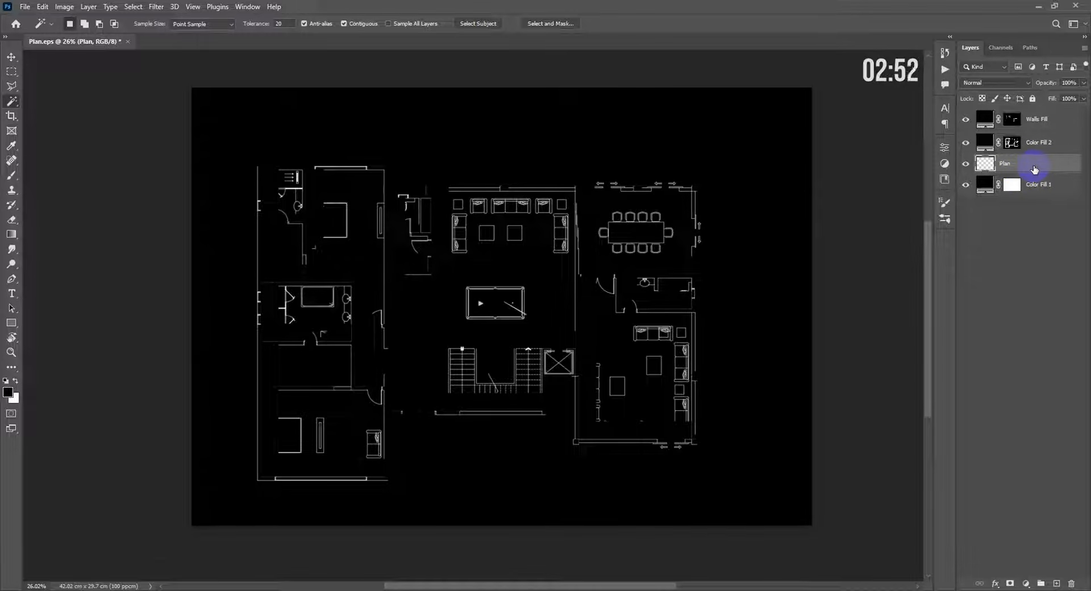
key(ctrl+j)
key(ctrl+j)
key(ctrl+j)
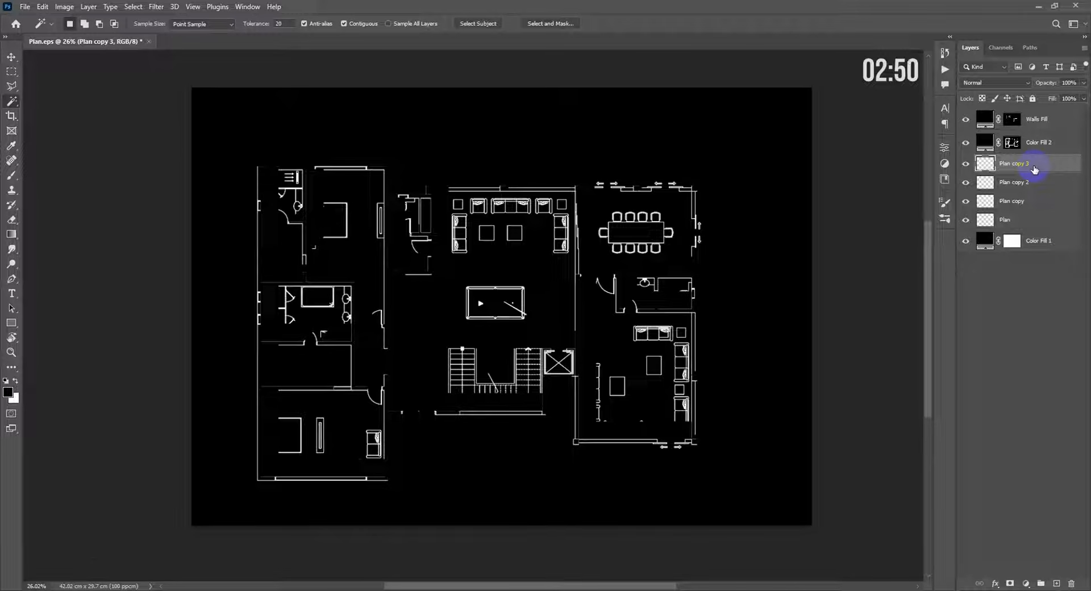
Step: Merge the Plan layer with its three copies and name the merged layer Plan
shift+click(1034, 217)
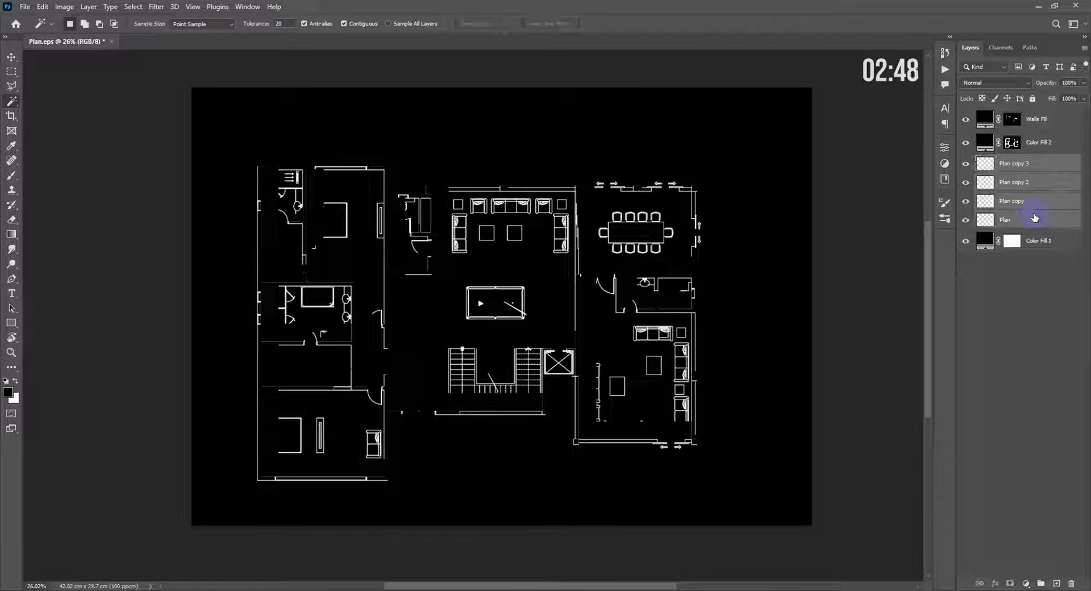
key(ctrl+e)
double_click(1014, 163)
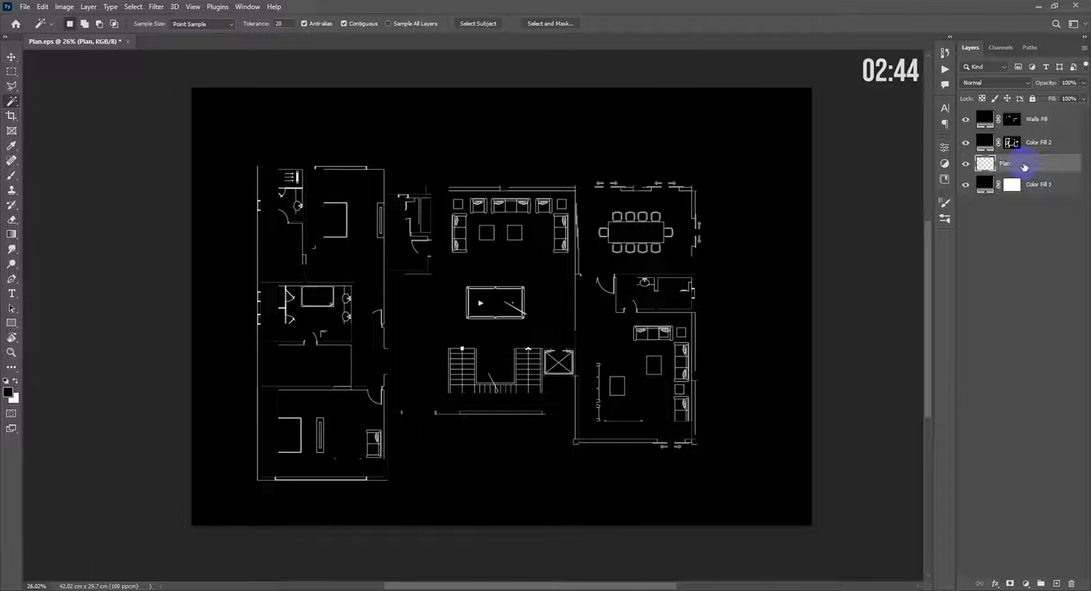
Step: Change the Walls Fill layer's color to a light golden tan
click(1065, 146)
click(991, 120)
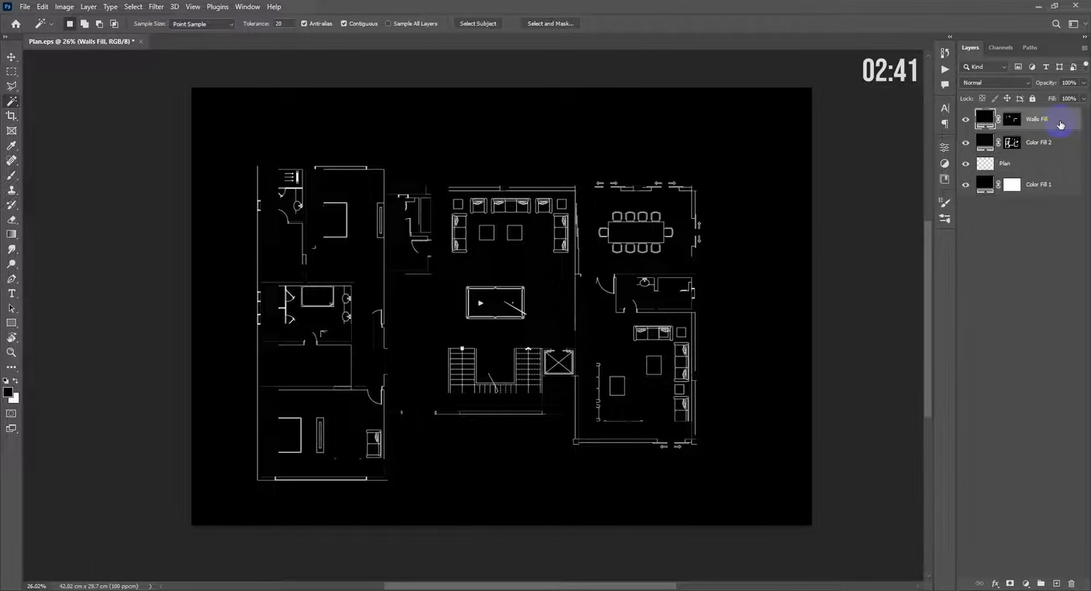
double_click(990, 121)
click(946, 323)
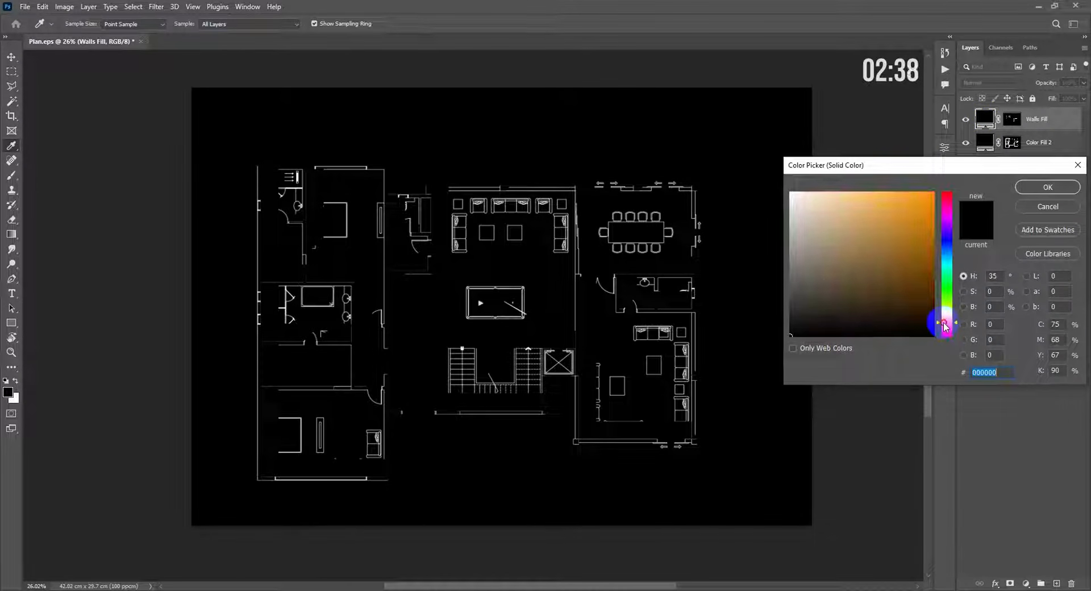
drag(945, 326, 945, 322)
drag(865, 268, 860, 219)
click(1036, 187)
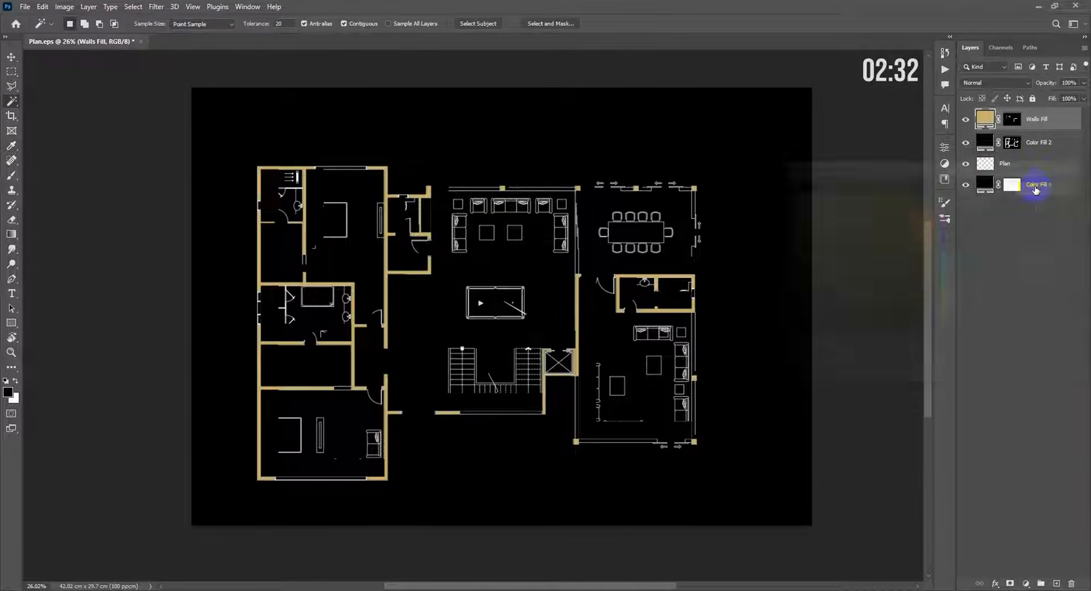
click(1067, 149)
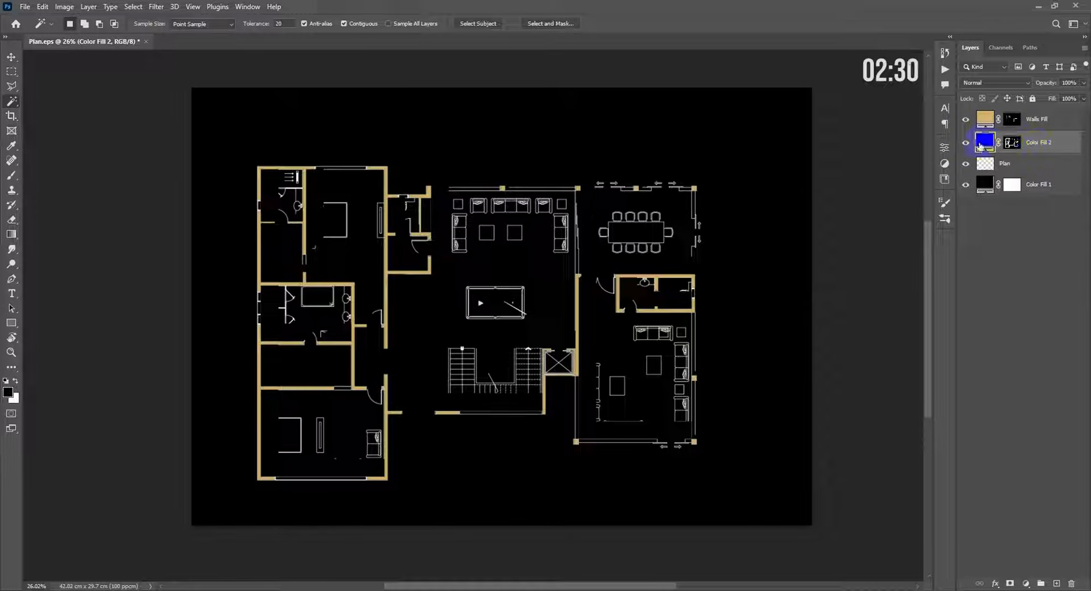
click(965, 143)
click(966, 142)
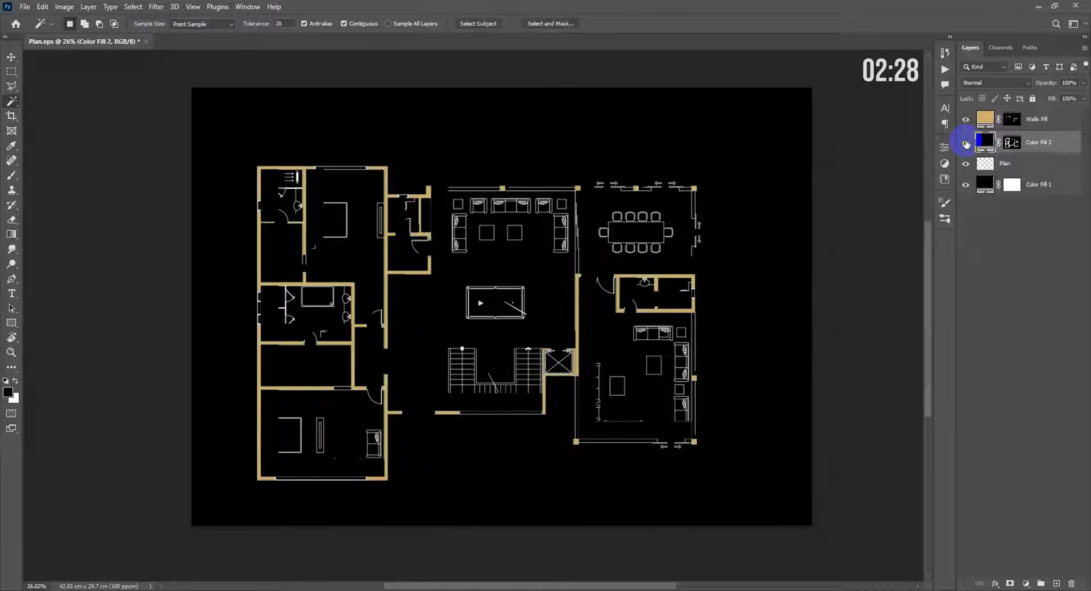
click(965, 143)
click(966, 144)
Step: Change the Color Fill 1 background layer to a warm gray (66645e)
double_click(986, 184)
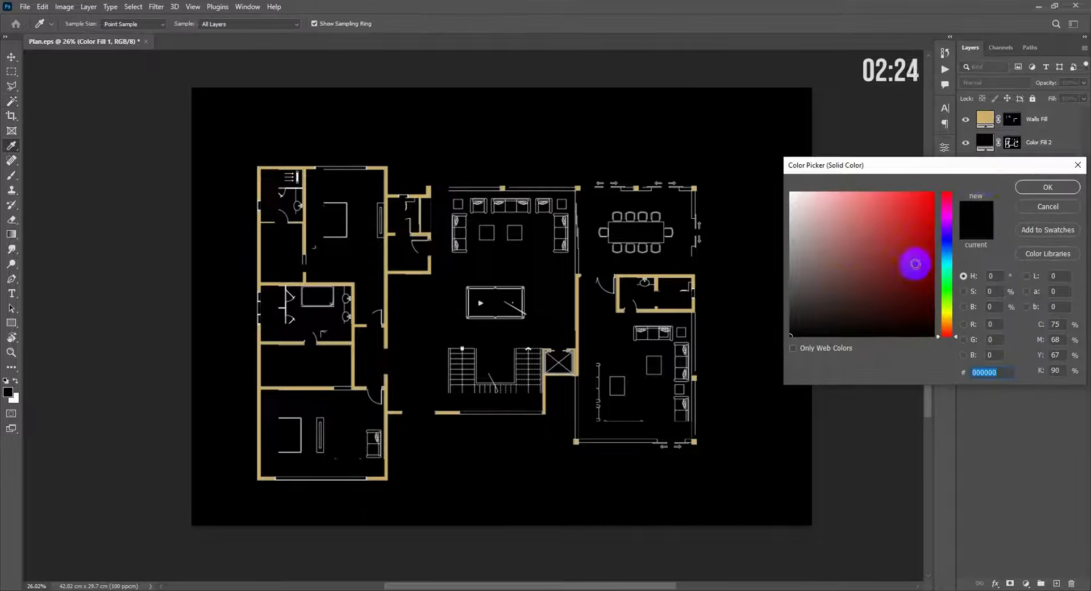
drag(807, 299, 750, 270)
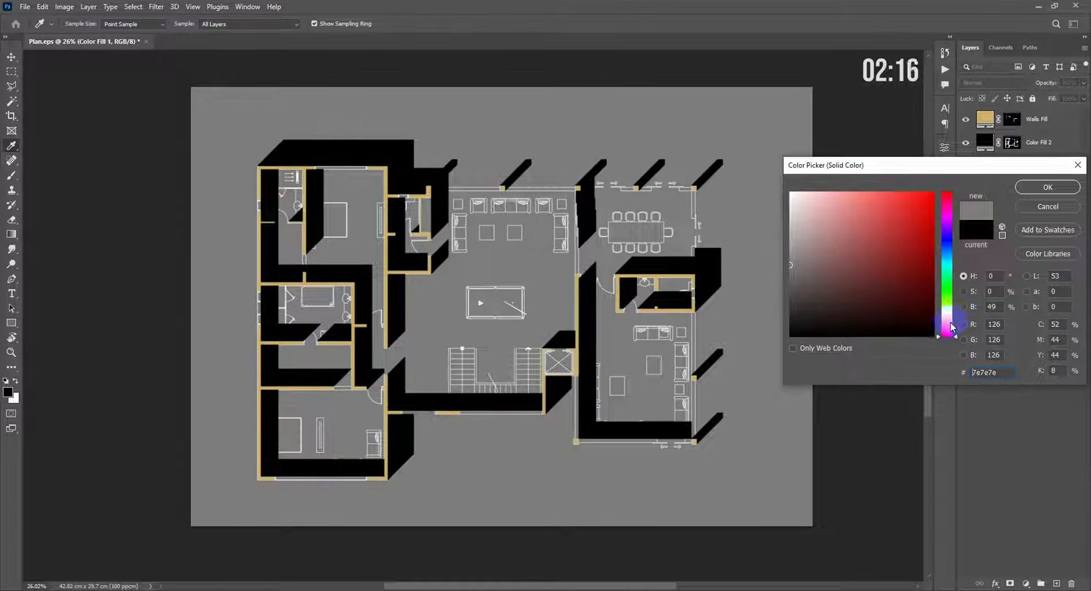
drag(945, 312, 950, 318)
click(798, 274)
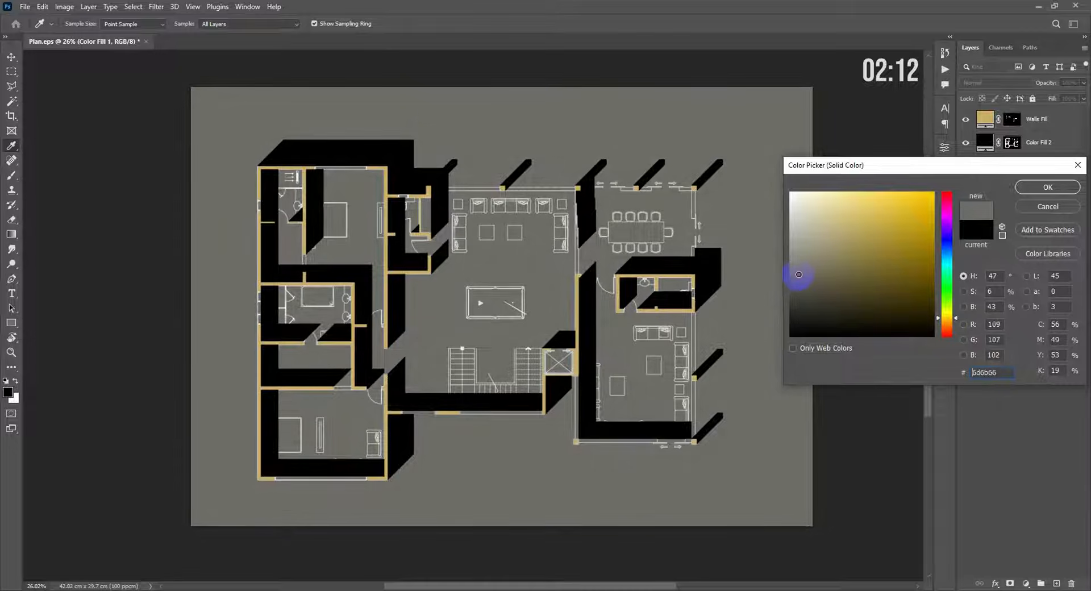
drag(800, 274, 799, 275)
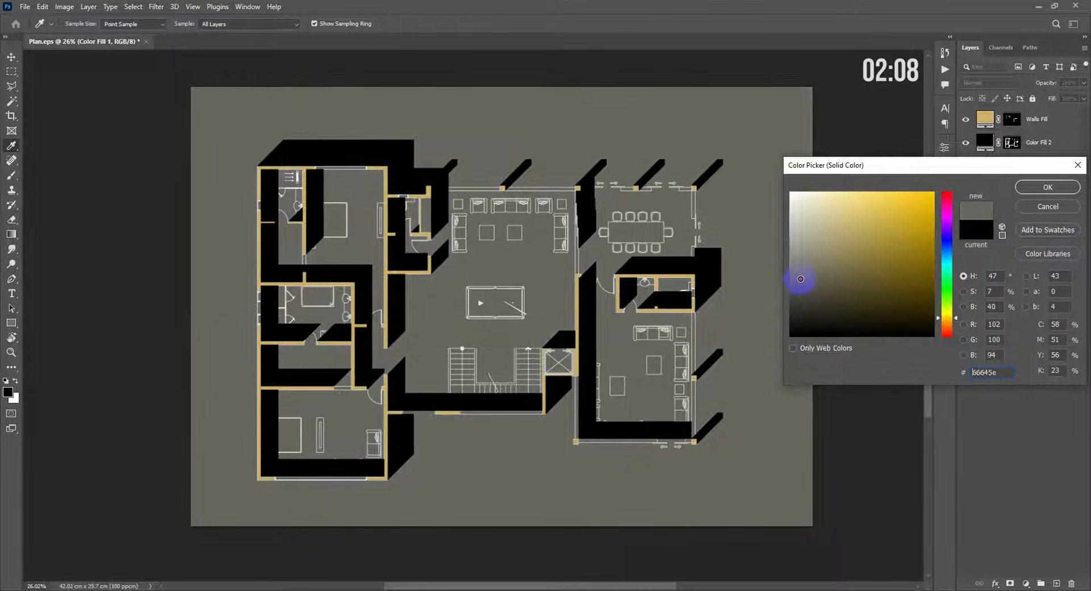
click(1036, 189)
Step: Rename the black shadow fill layer Shadows and set its opacity to 40%
click(1057, 149)
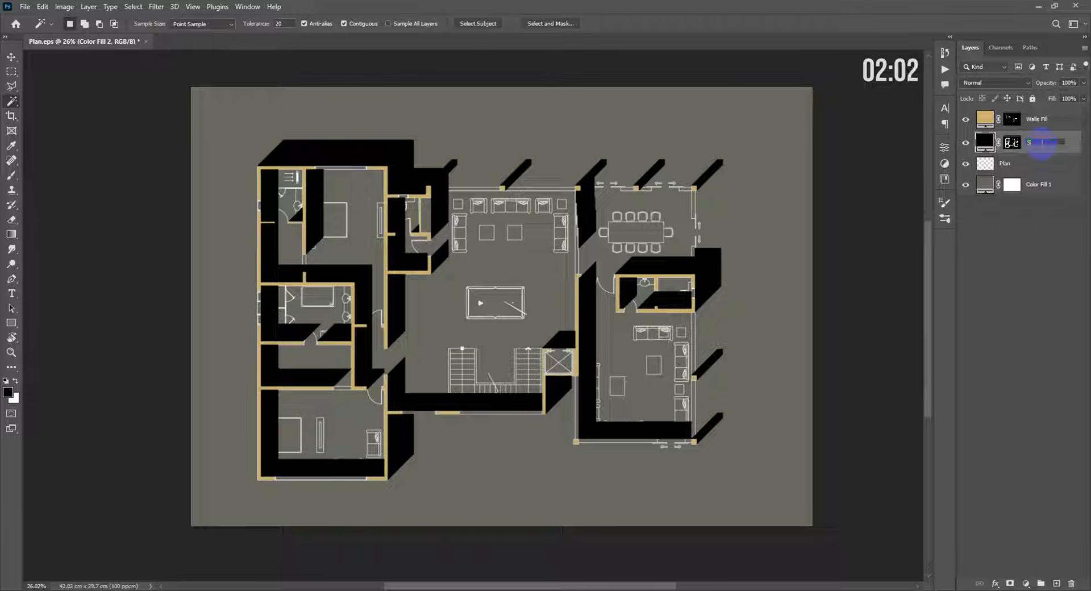
text(s)
key(Return)
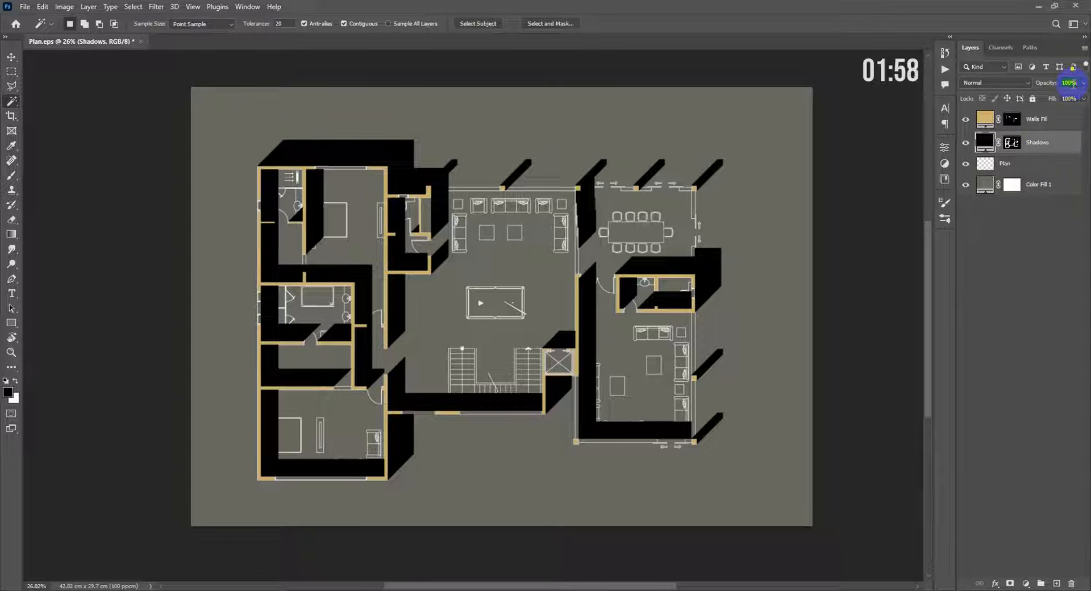
text(40)
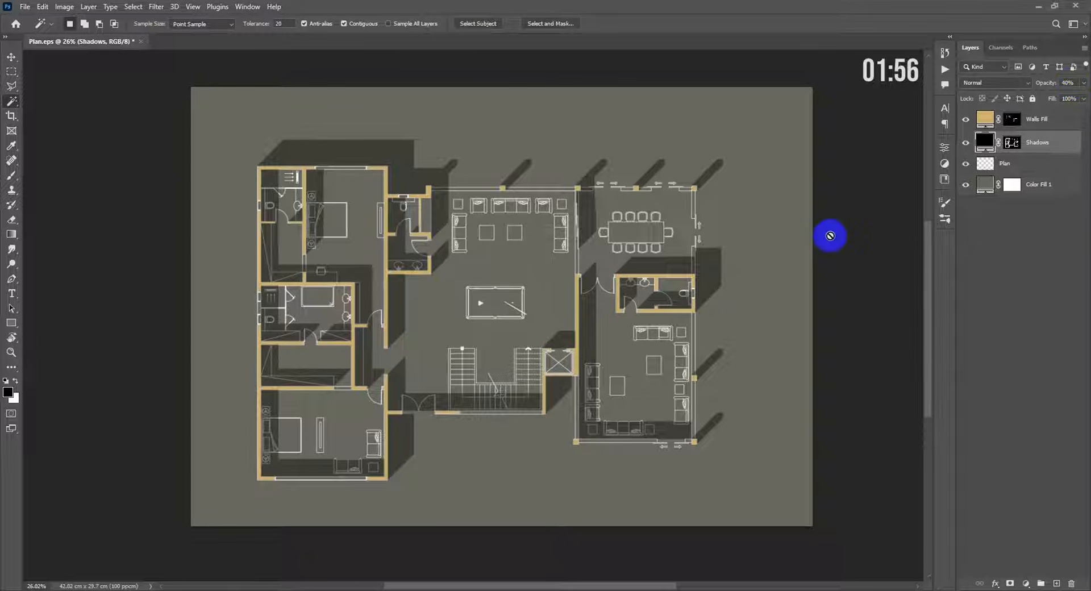
Step: Crop the canvas to about 47.54 × 28.48 cm, widening both sides and trimming the upper and lower edges
click(1050, 163)
scroll(650, 375, down, 3)
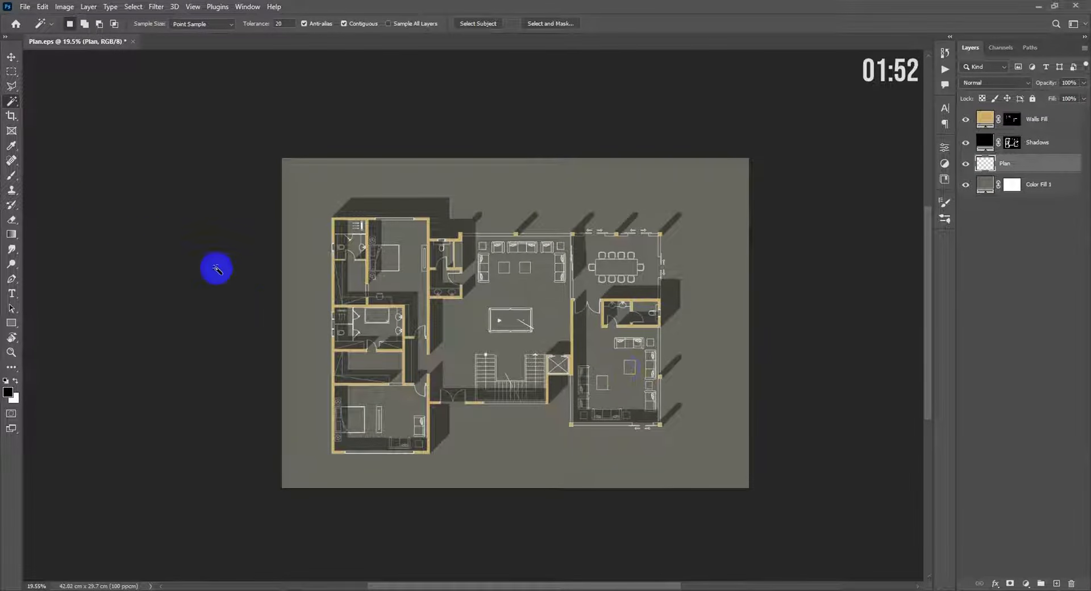
click(12, 118)
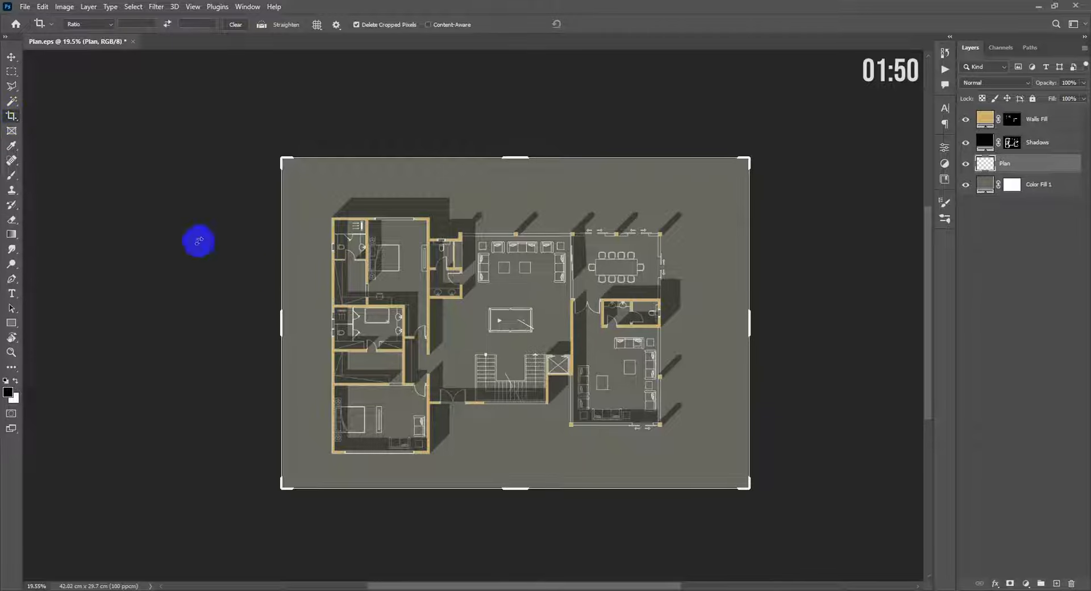
click(539, 482)
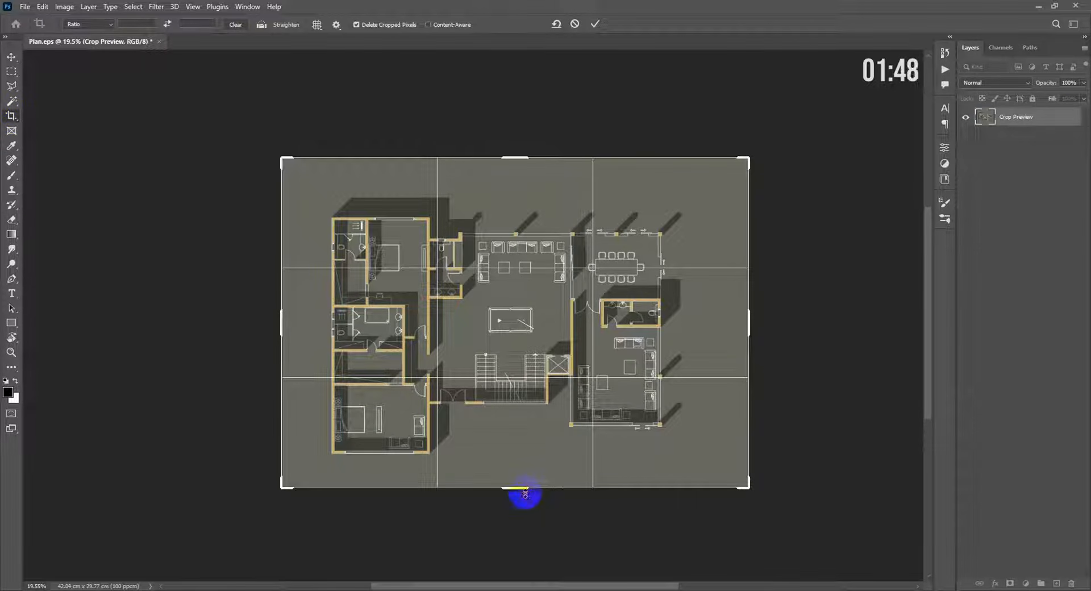
drag(525, 493, 520, 499)
drag(753, 325, 783, 323)
click(521, 142)
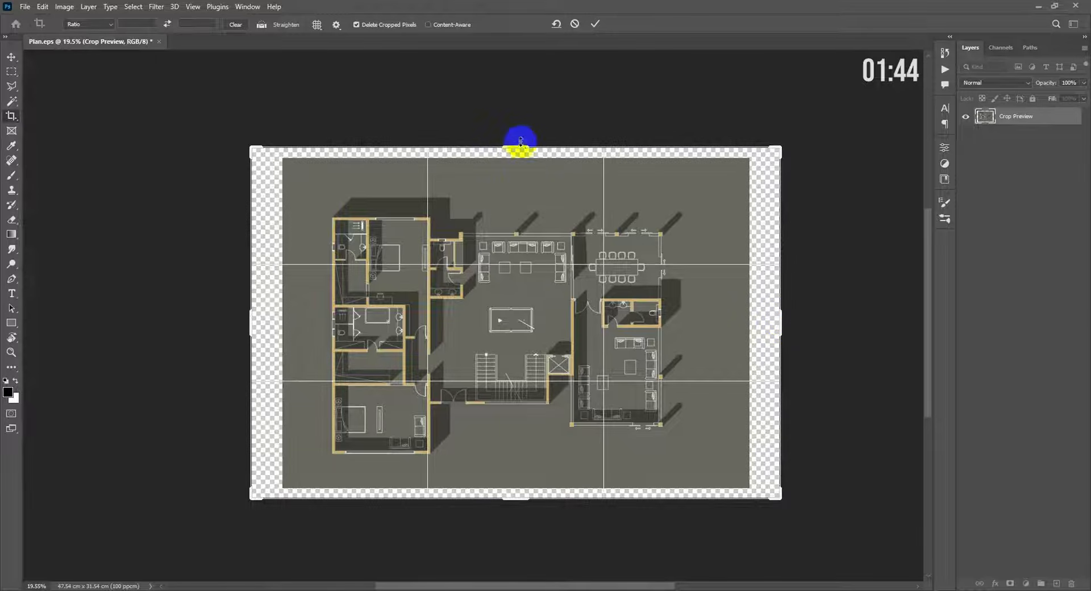
drag(517, 149, 519, 165)
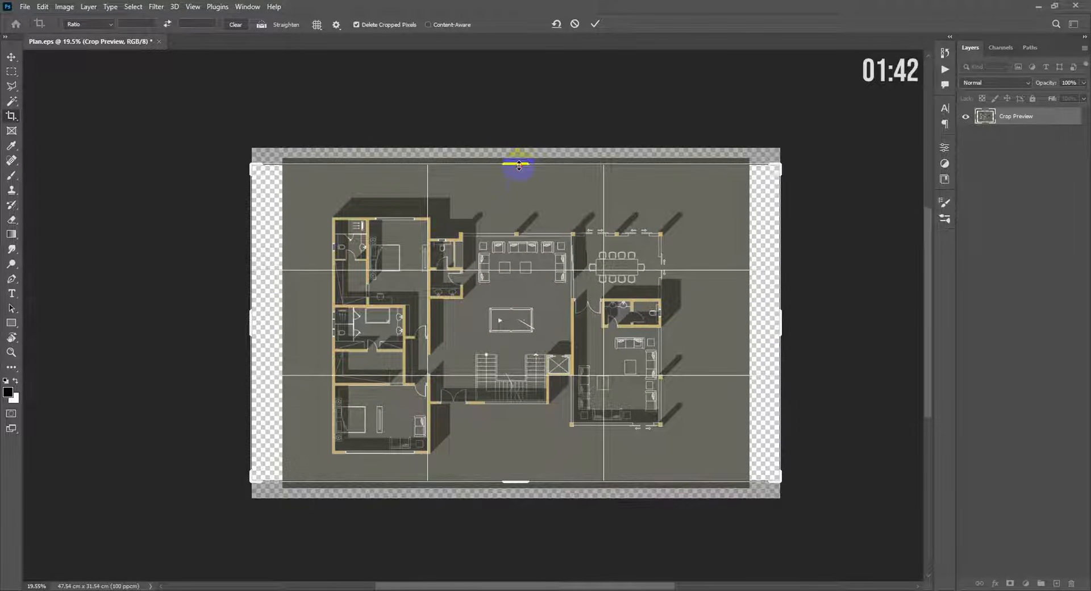
key(Return)
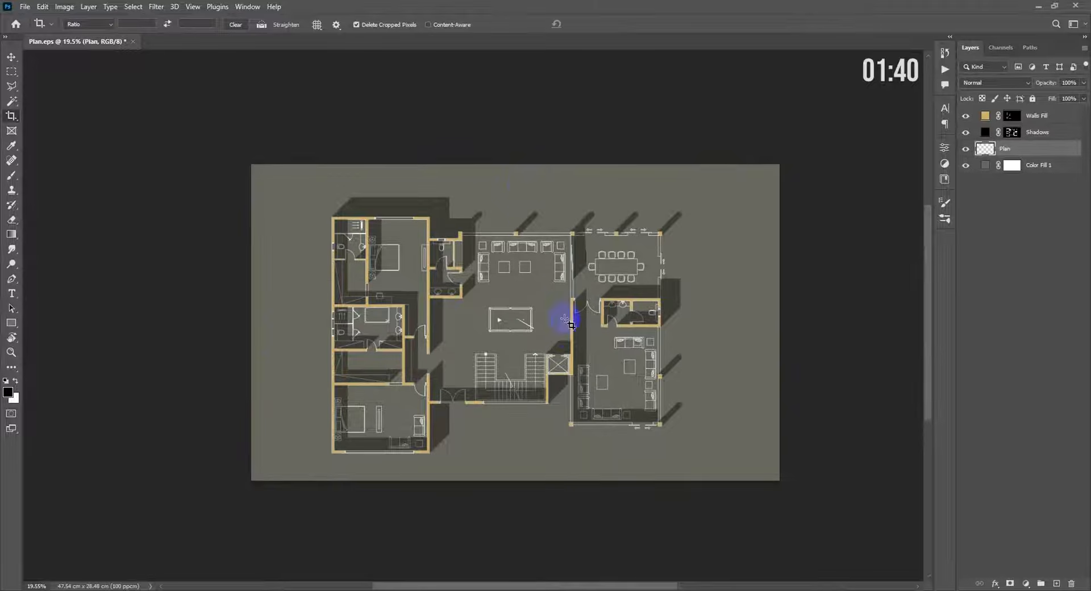
Step: Start a polygonal selection of the plan's interior, tracing the lower and west edges of the southeast lounge and the wall below the elevator
drag(571, 325, 587, 351)
drag(562, 307, 560, 314)
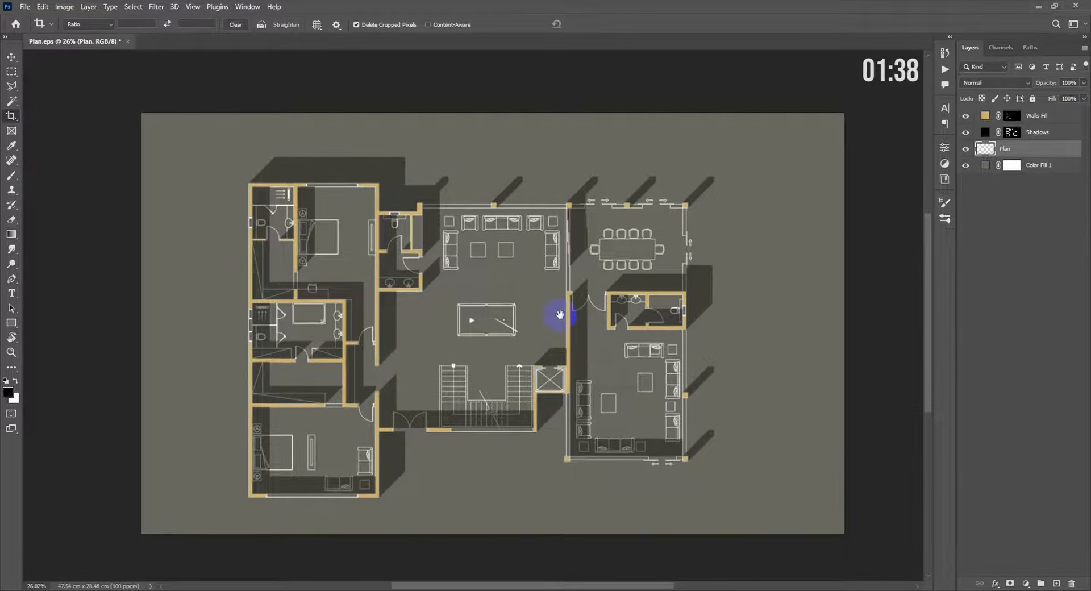
click(11, 86)
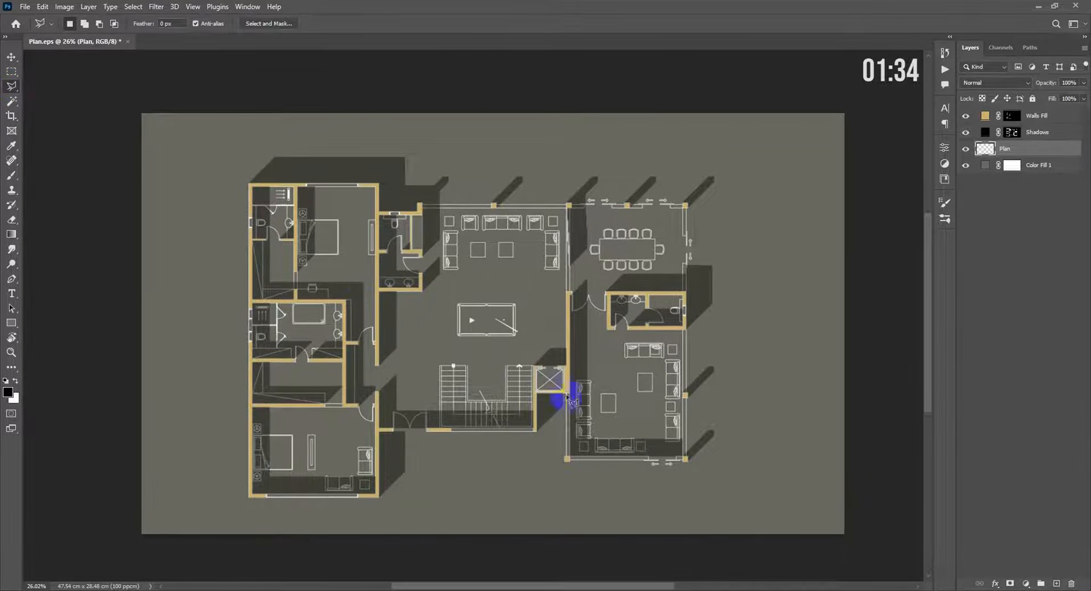
scroll(639, 464, up, 5)
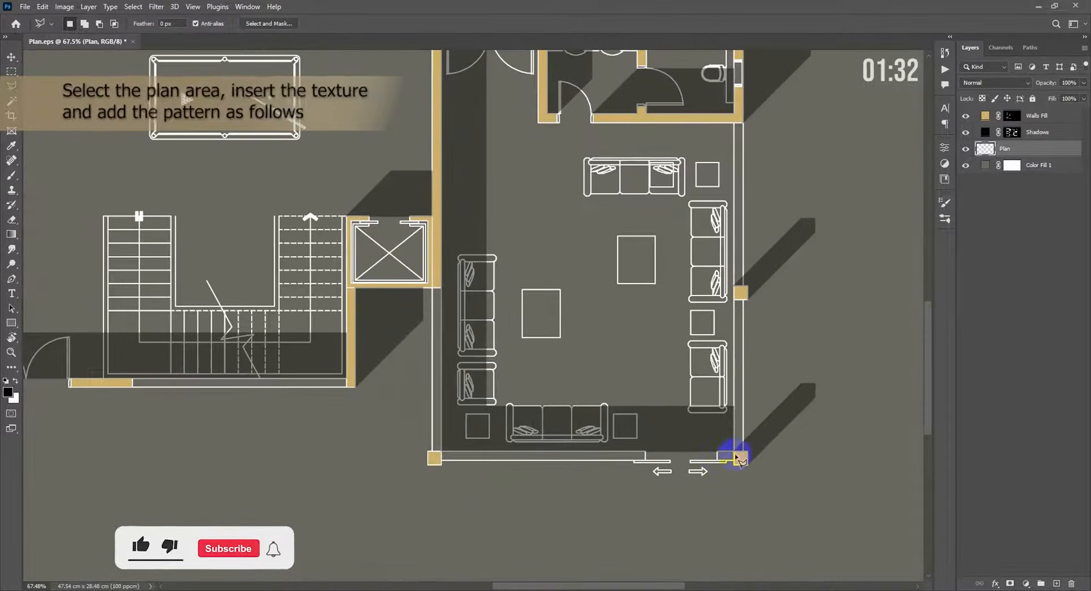
click(734, 453)
click(442, 452)
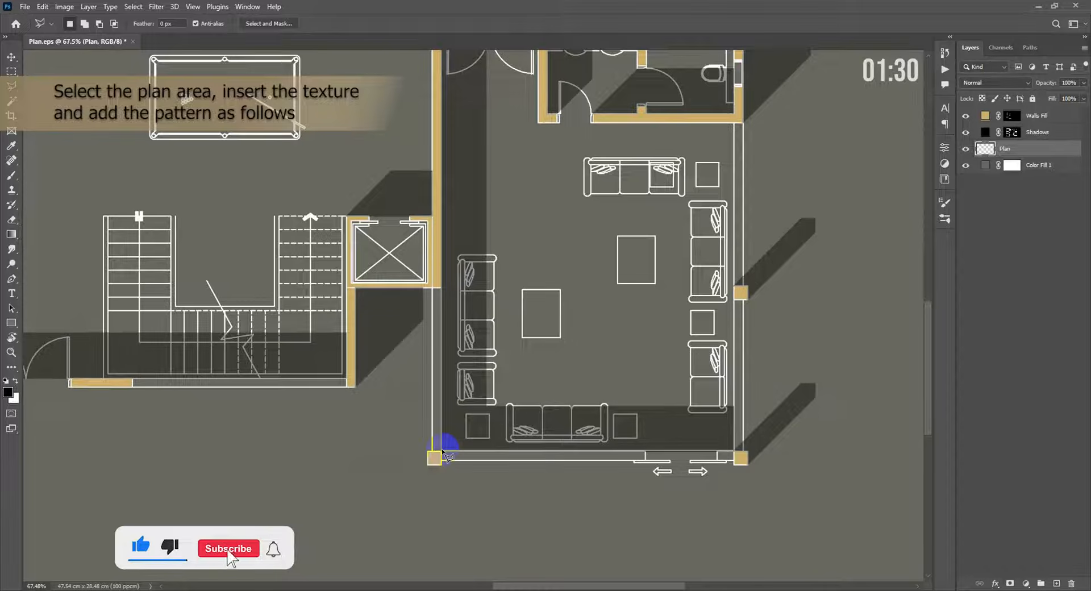
drag(481, 315, 481, 328)
scroll(485, 351, up, 4)
drag(475, 438, 527, 239)
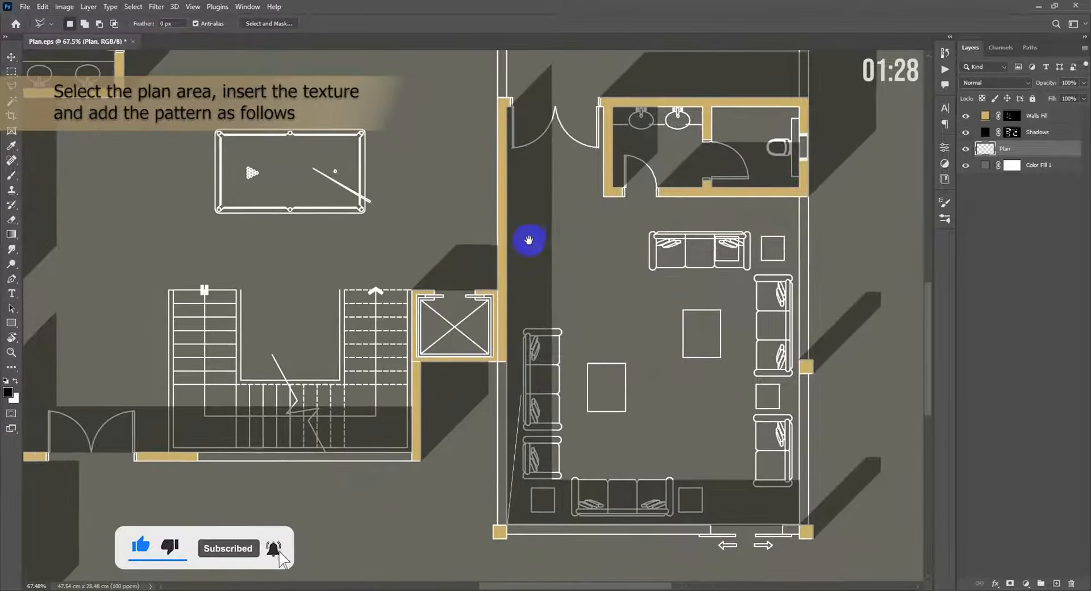
click(507, 361)
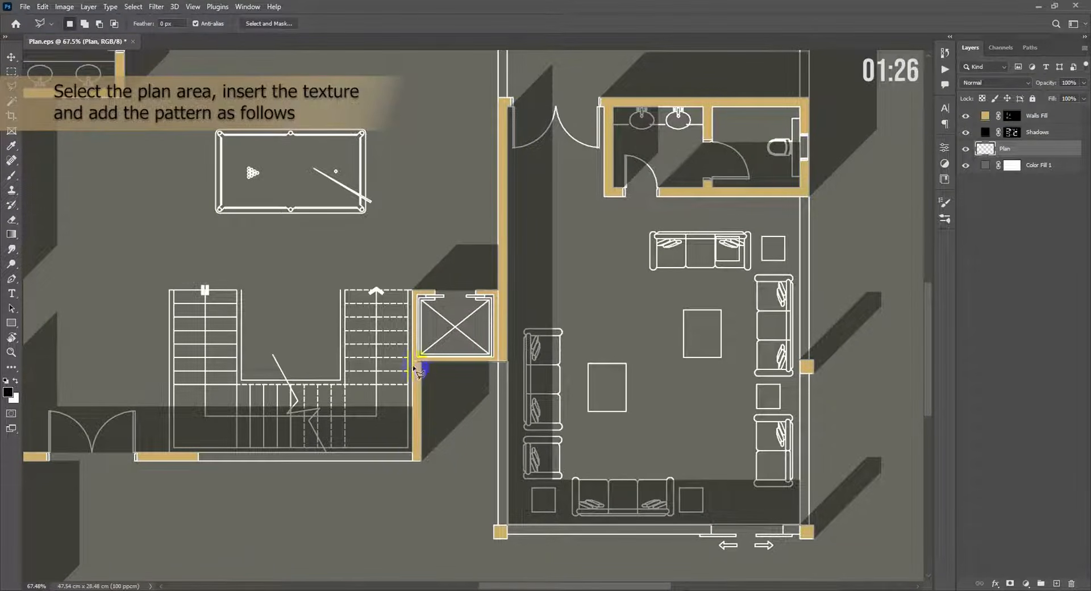
click(422, 361)
click(421, 453)
Step: Extend the polygonal selection along the staircase's lower wall, around the southwest bedroom and up the west wall to the northwest corner
drag(150, 445, 552, 436)
click(414, 451)
drag(414, 449, 487, 209)
click(487, 383)
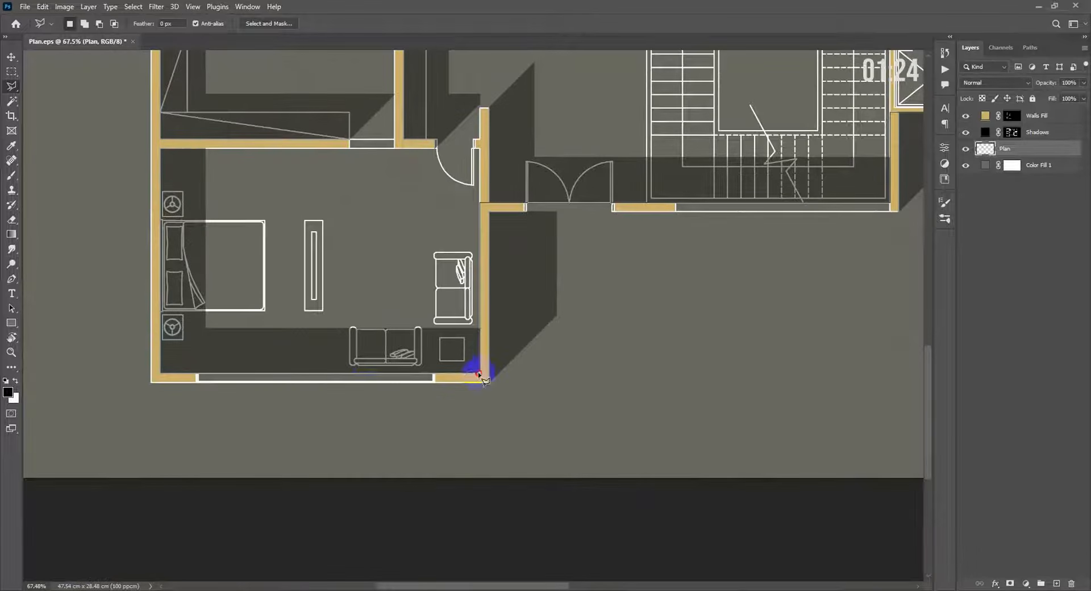
click(149, 384)
mouse_move(184, 57)
mouse_down()
mouse_move(184, 323)
mouse_move(161, 587)
mouse_up()
click(136, 150)
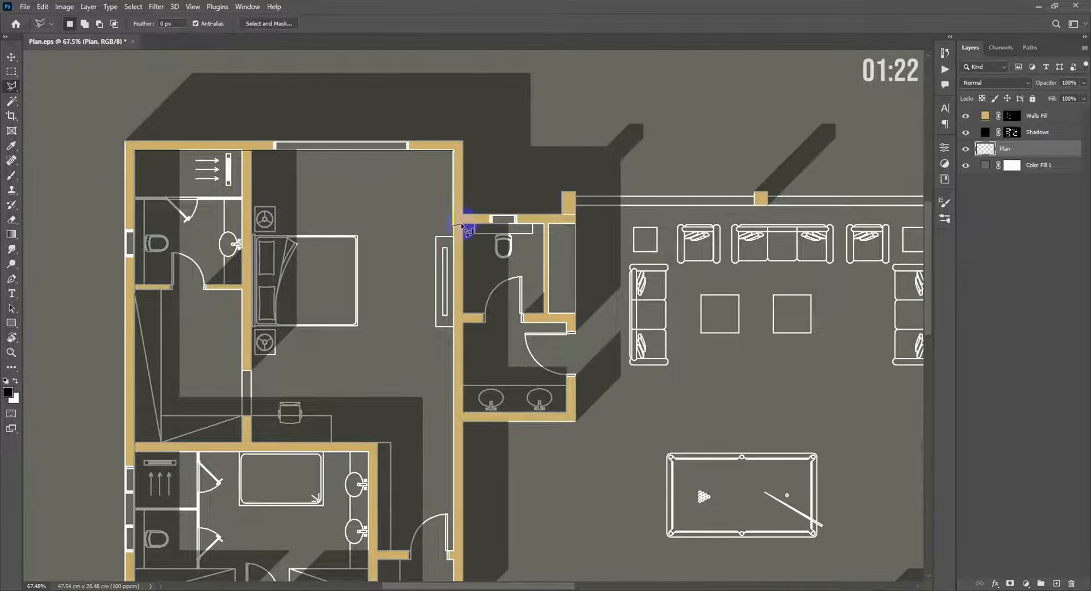
Step: Trace the plan's north and east walls and close the polygonal selection around the whole interior
click(575, 225)
click(574, 207)
drag(818, 212, 130, 220)
click(562, 214)
drag(569, 516, 576, 198)
scroll(585, 398, down, 3)
click(383, 419)
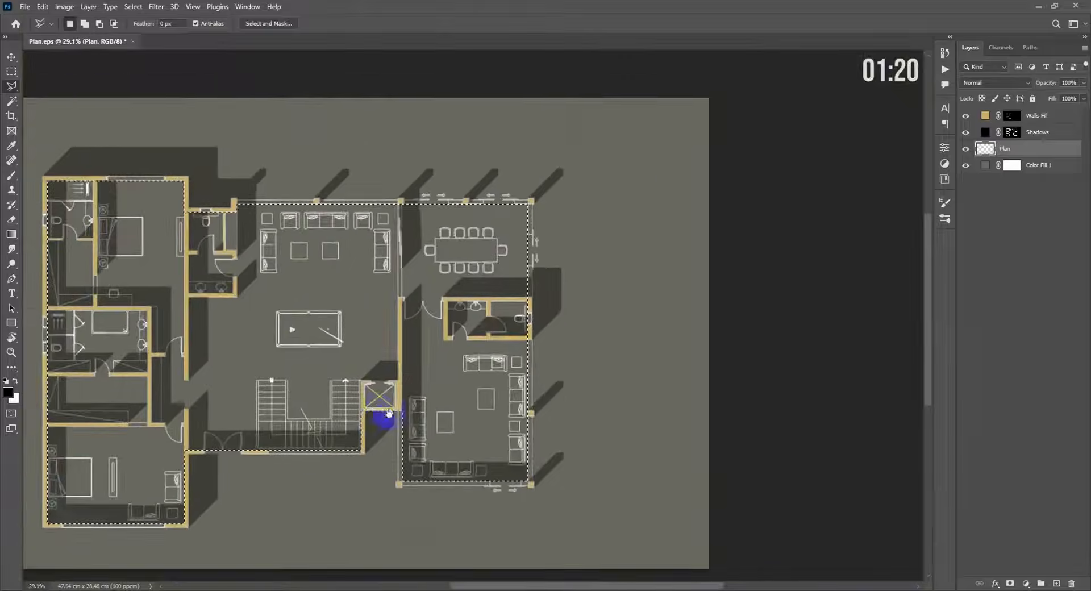
scroll(382, 419, down, 2)
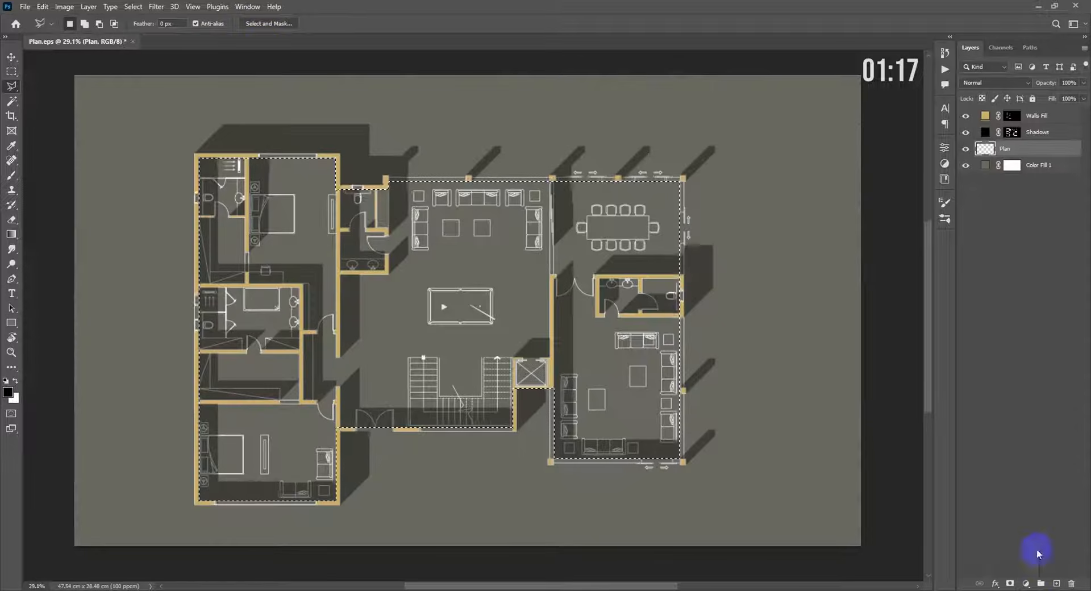
Step: Fill the selected interior with a Pattern fill layer using the gray concrete texture at 100% scale
click(1026, 583)
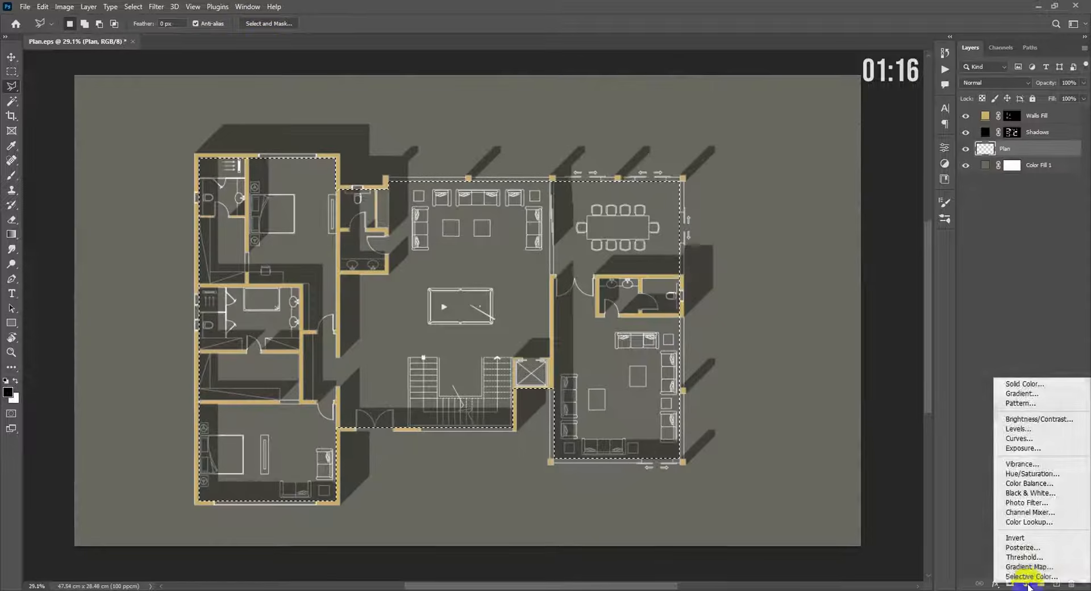
click(1026, 403)
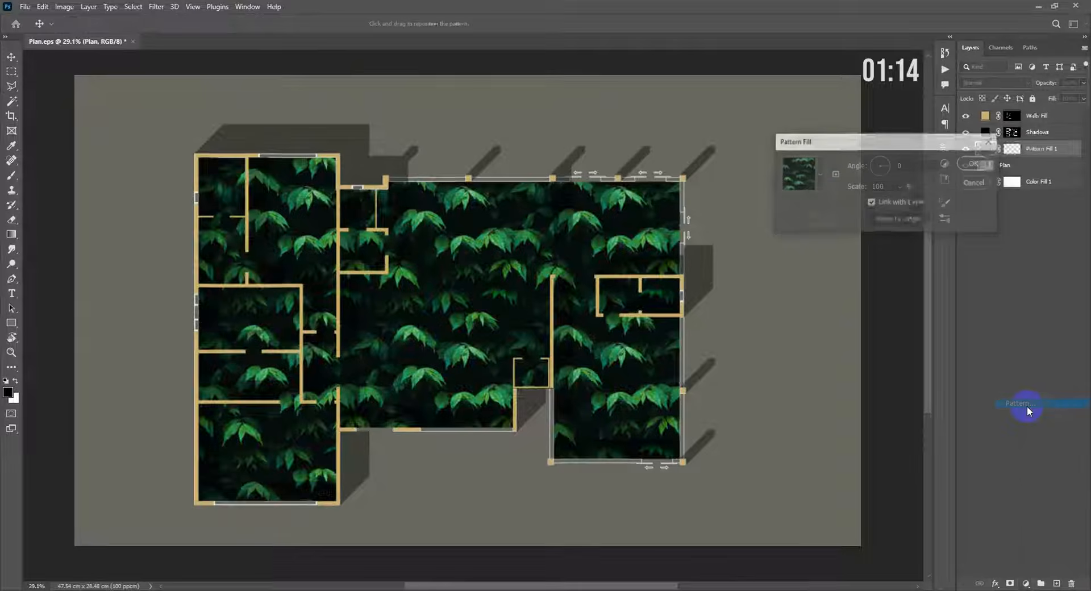
click(819, 173)
drag(844, 233, 848, 263)
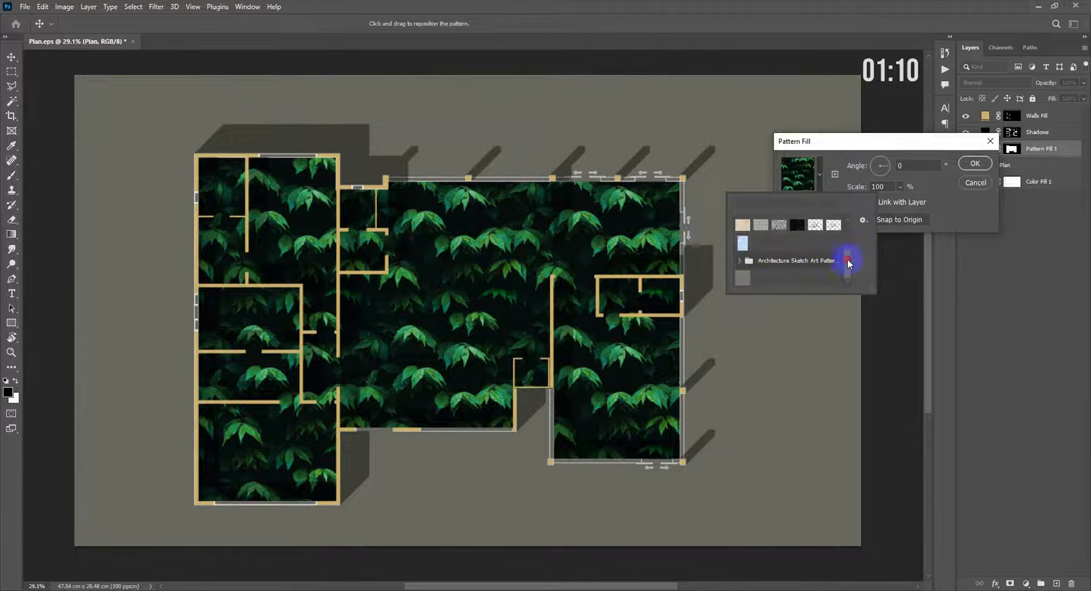
click(742, 277)
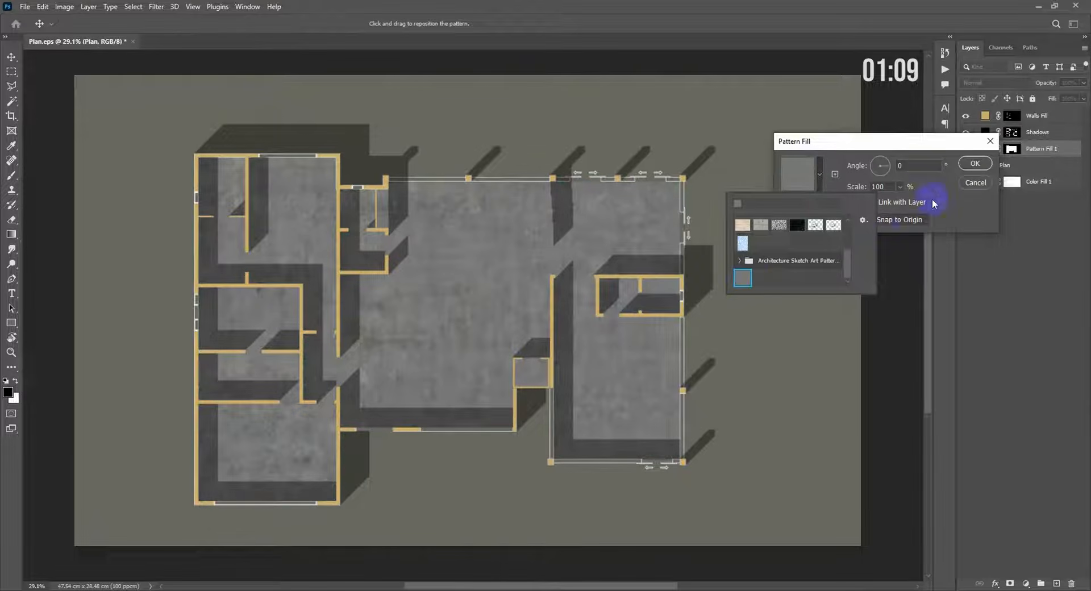
click(966, 168)
Step: Move the concrete pattern fill layer below the Plan layer and rename it Pattern
key(l)
click(1014, 154)
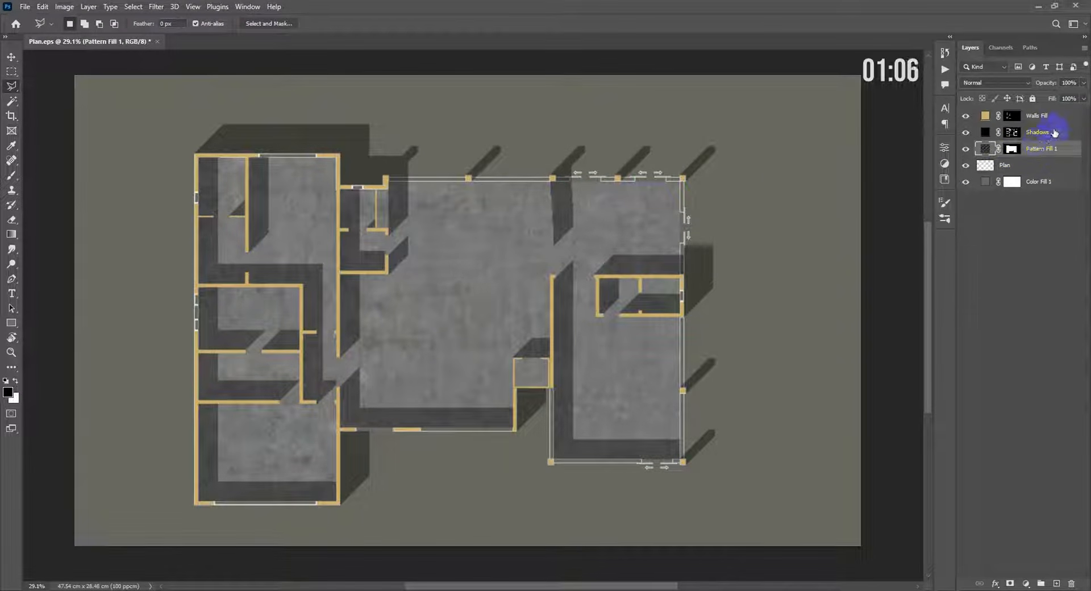
drag(1053, 151, 1049, 172)
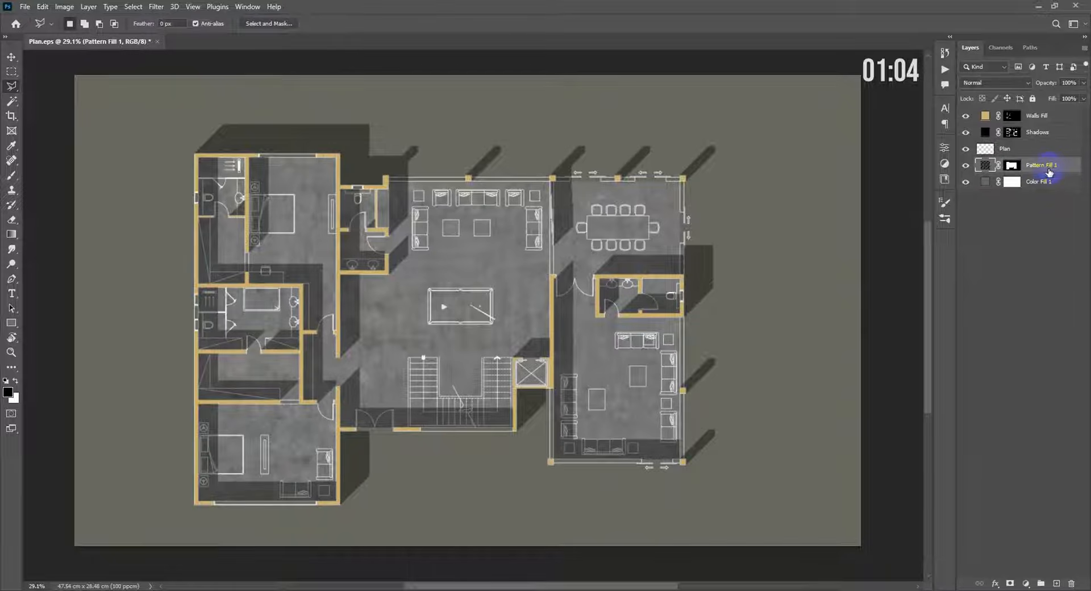
text(Pattern)
key(Return)
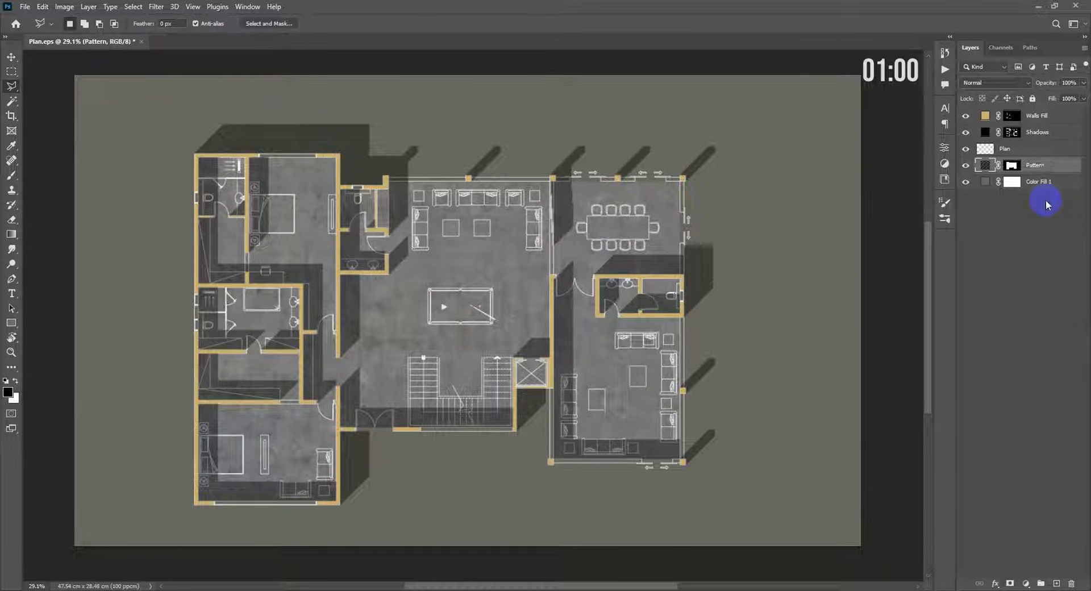
Step: Set the Pattern layer's fill scale to 77%
double_click(985, 165)
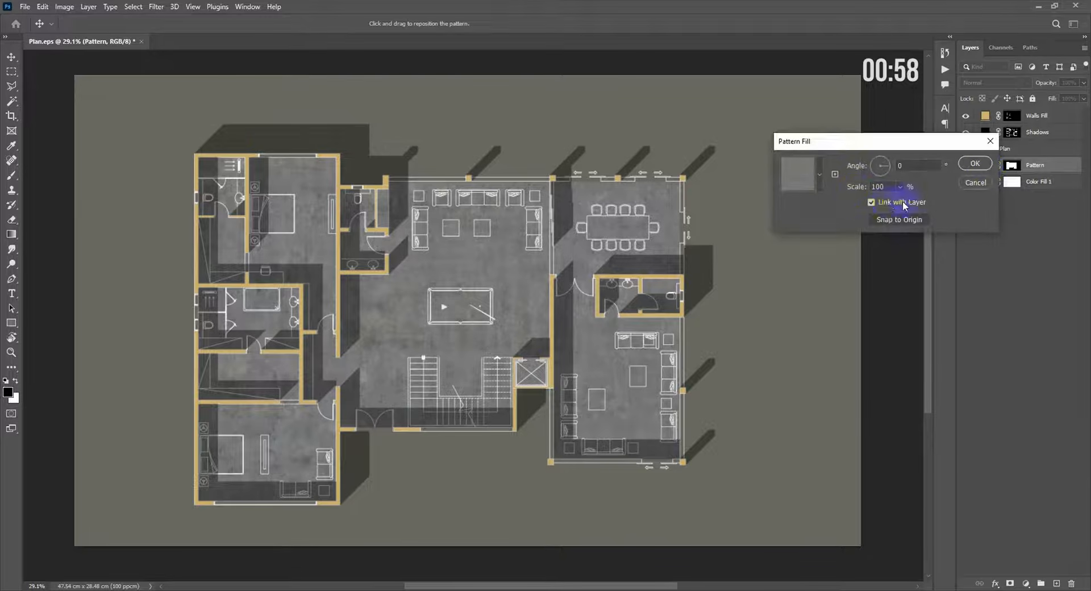
drag(856, 190, 850, 189)
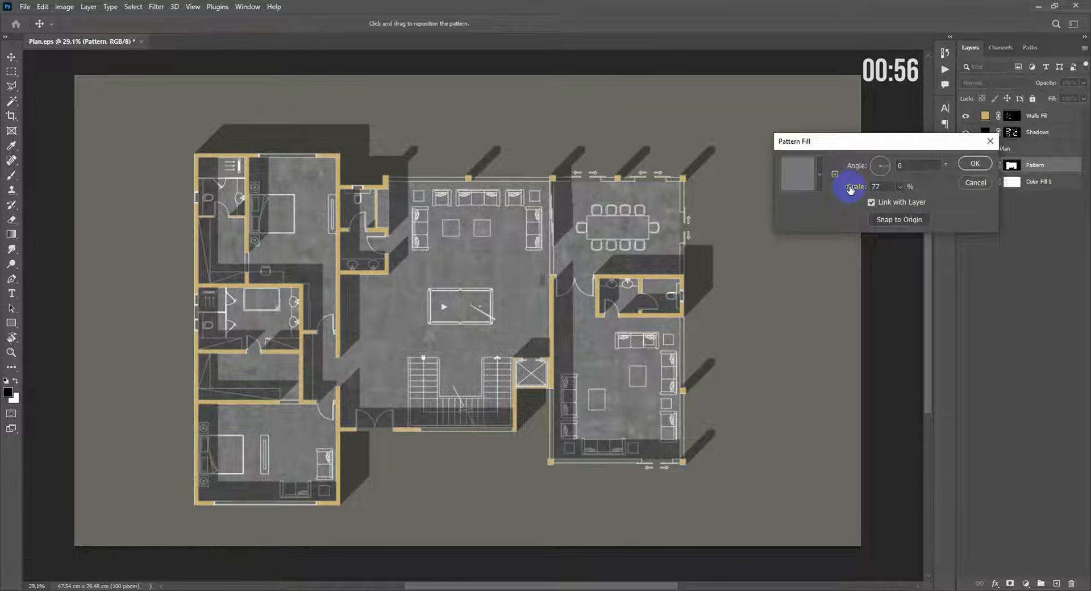
click(976, 164)
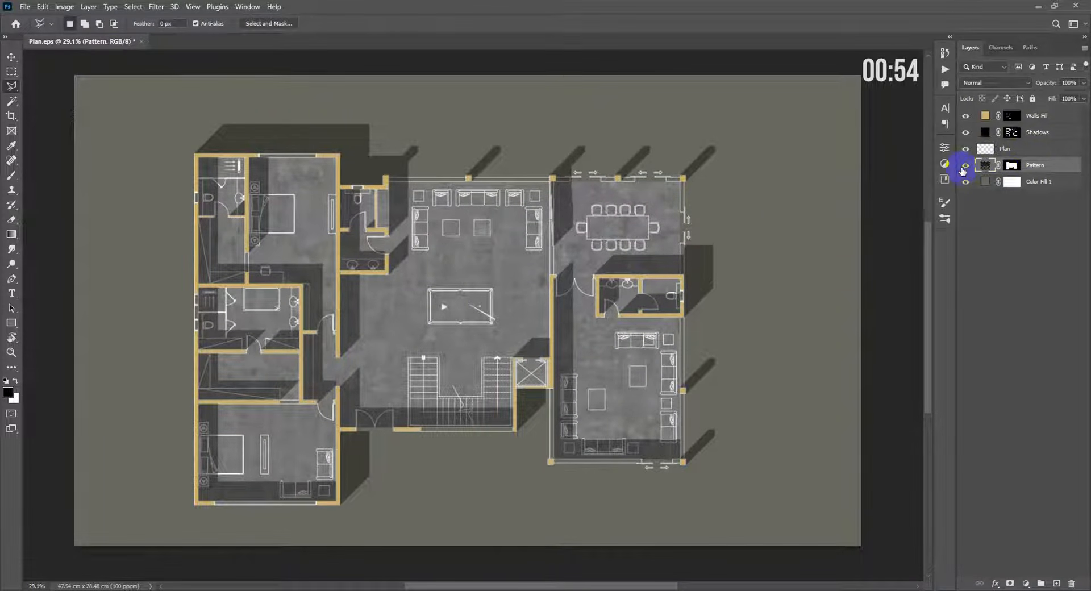
Step: Set the Plan layer's opacity to 70% and compare the drawing with its linework hidden and shown
click(1031, 150)
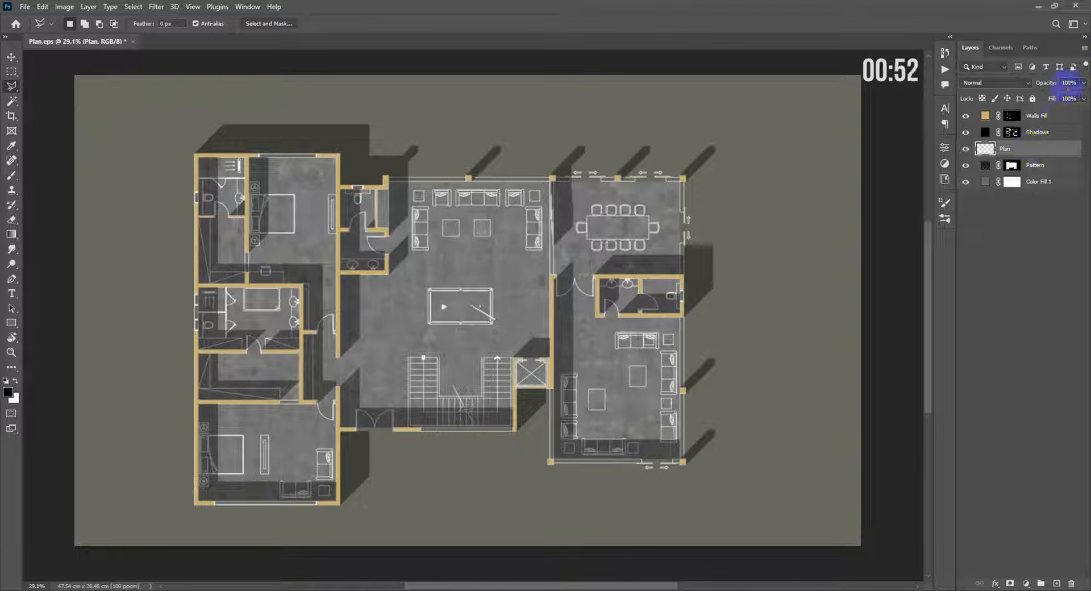
text(70)
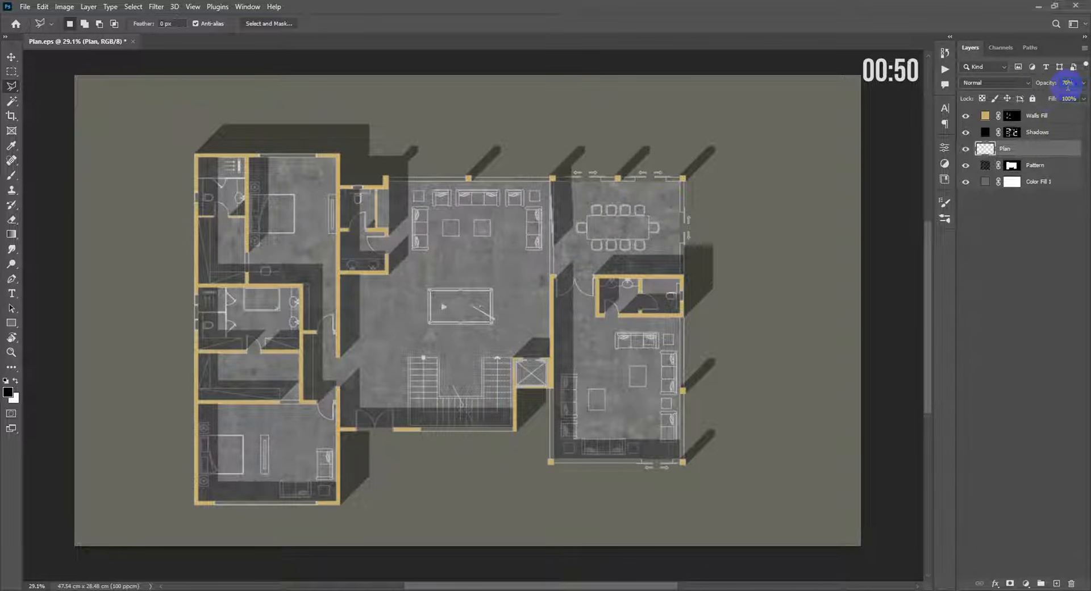
click(965, 149)
click(965, 148)
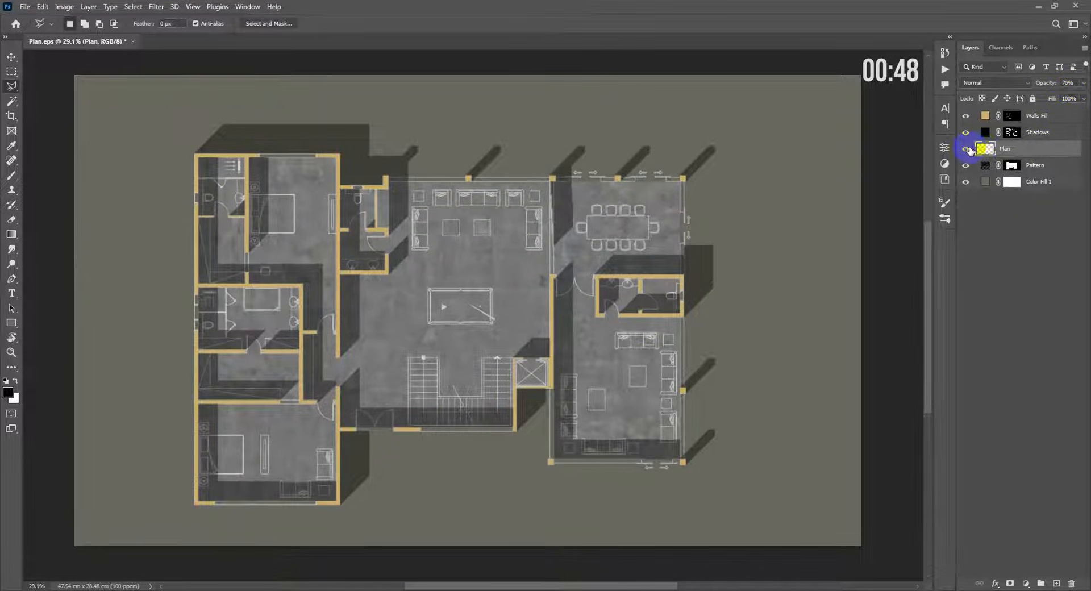
scroll(578, 310, down, 4)
scroll(579, 310, up, 4)
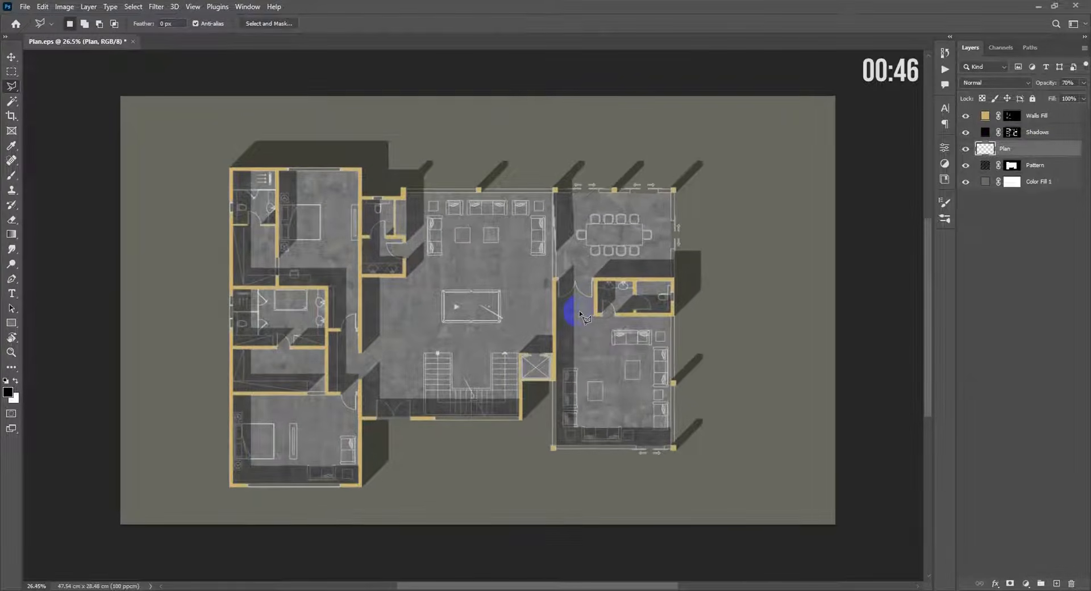
click(882, 209)
click(1067, 122)
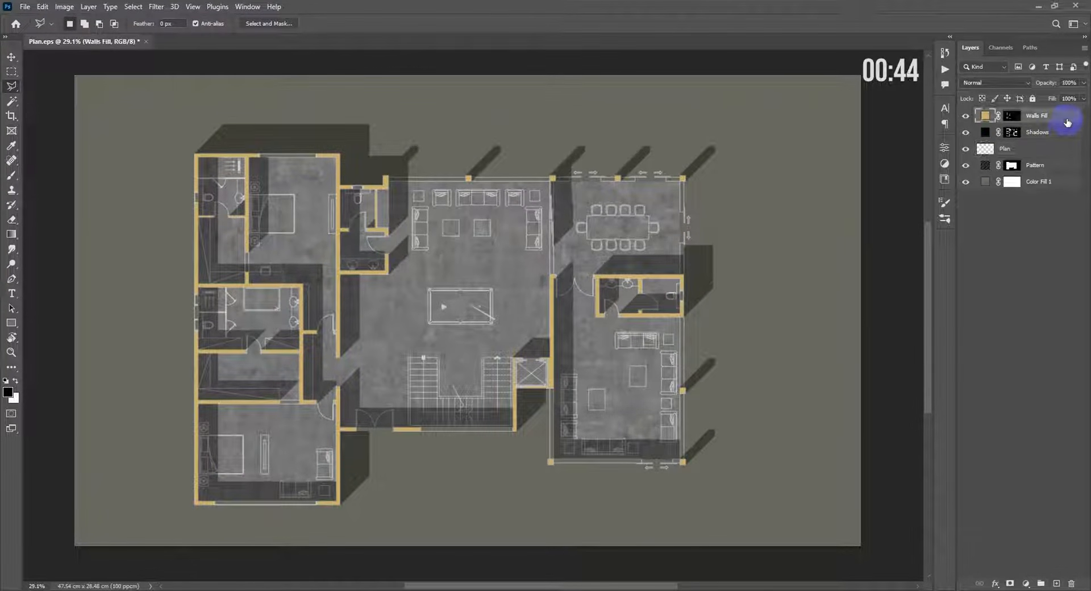
click(1065, 148)
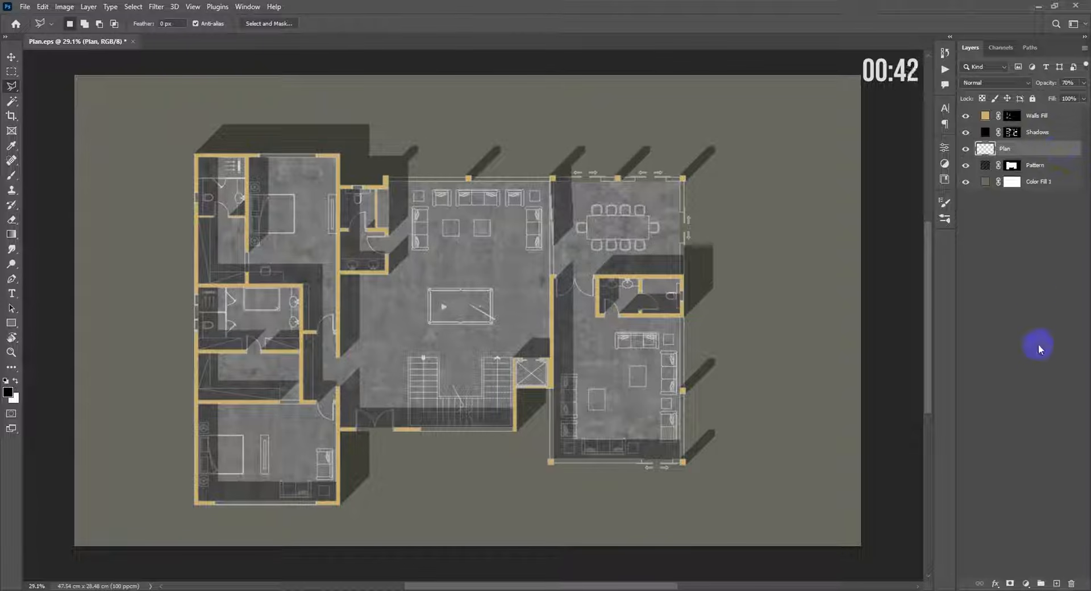
Step: Create a new empty layer directly above the Pattern layer and name it NET
click(1060, 170)
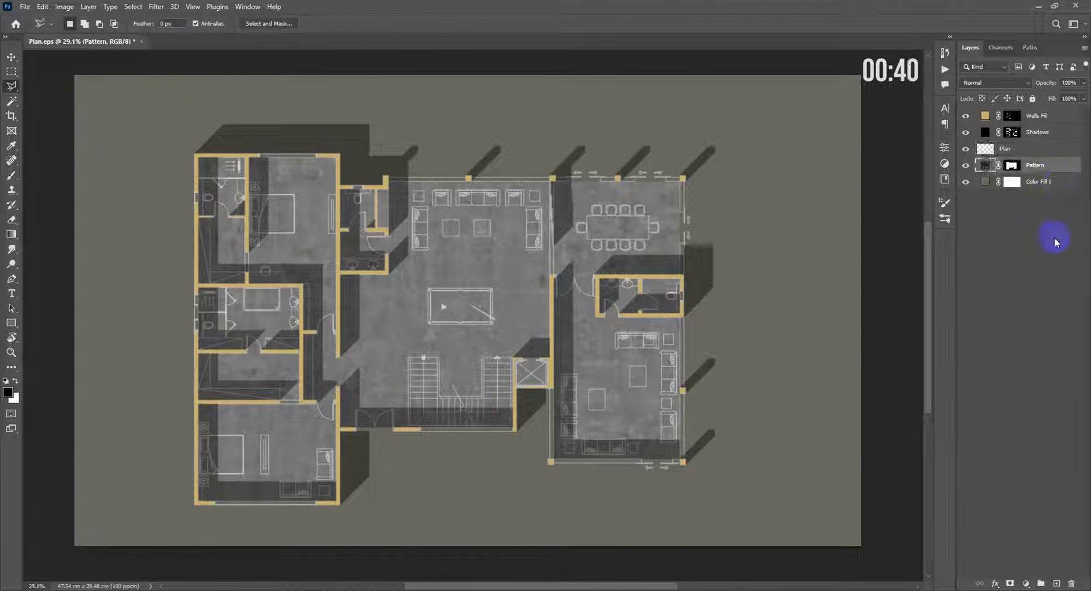
click(1055, 584)
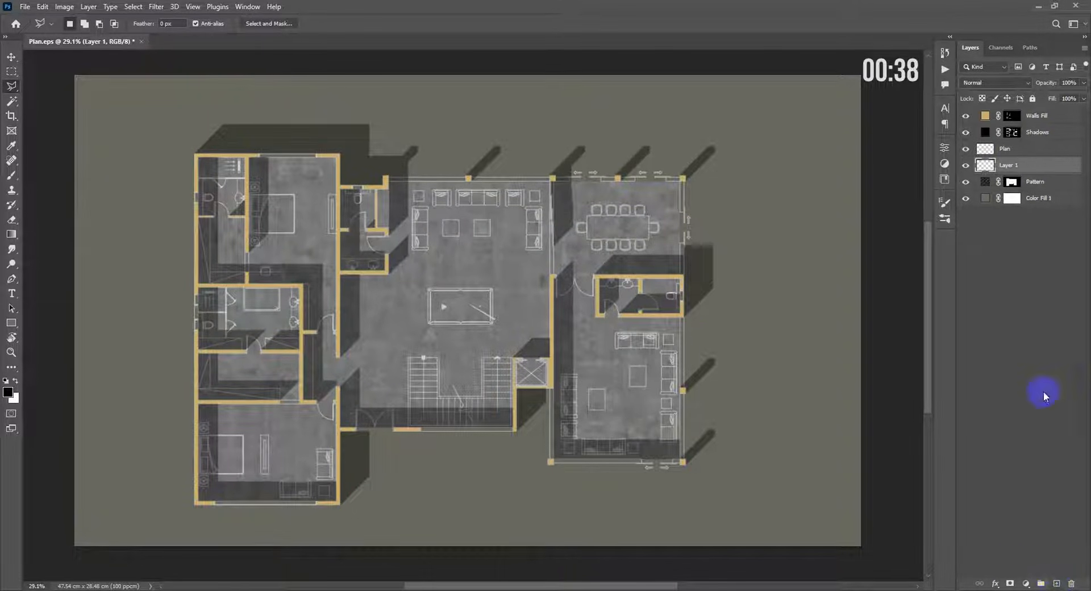
double_click(1009, 166)
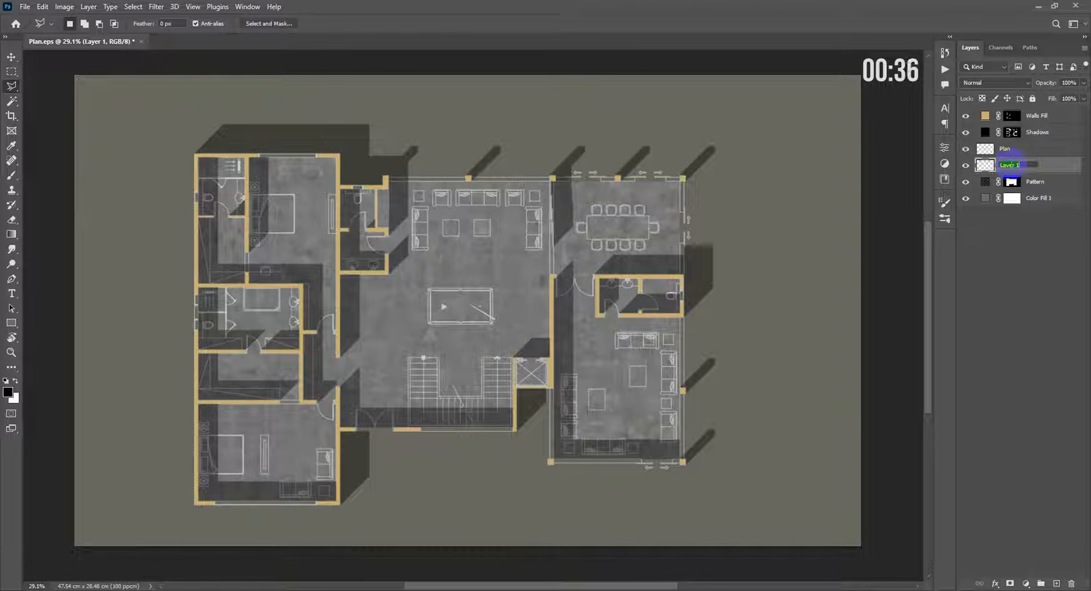
text(NET)
key(Return)
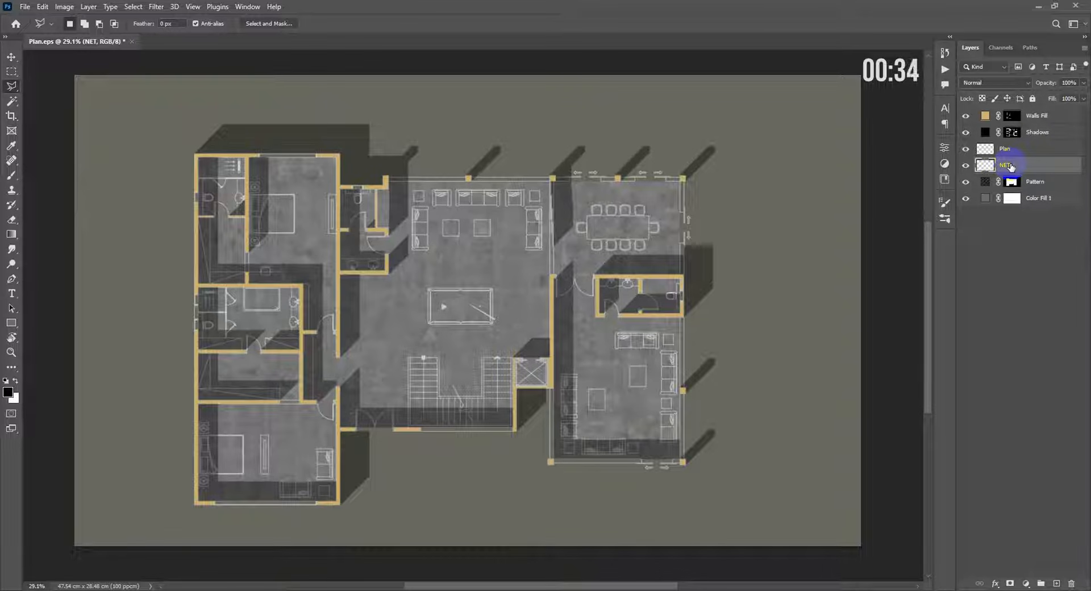
Step: Choose the Brush tool with the 2500 px preset beside the large white brush, a little above the Glitter group
key(b)
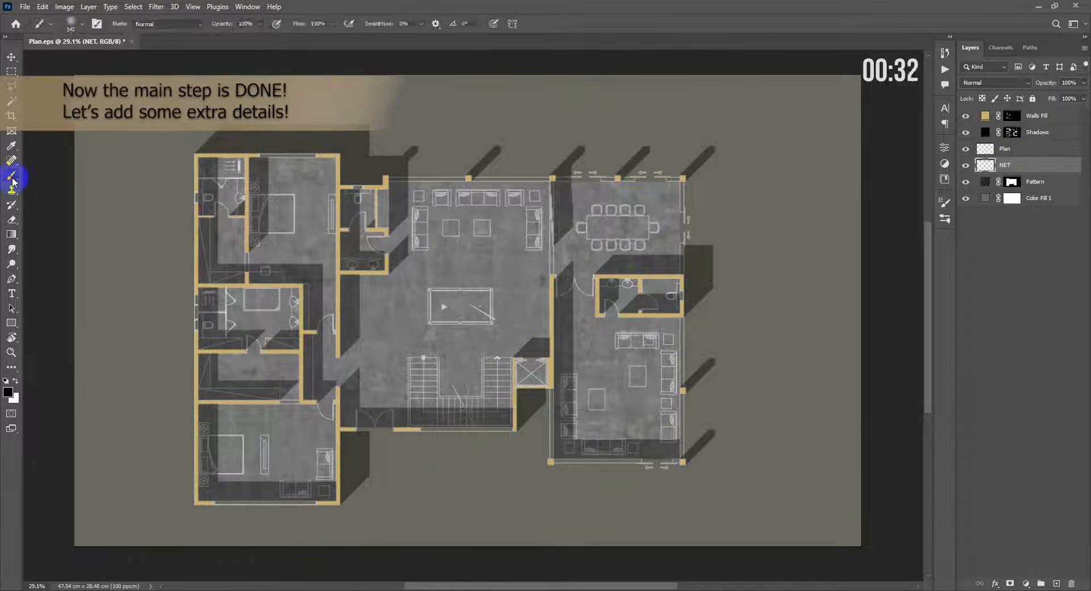
right_click(129, 193)
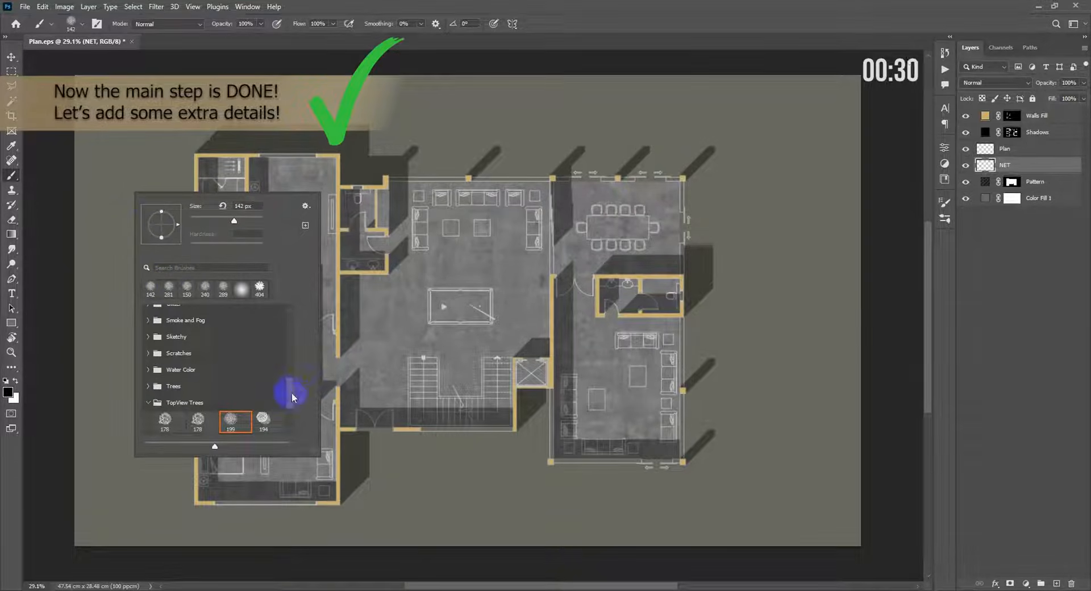
scroll(288, 383, up, 3)
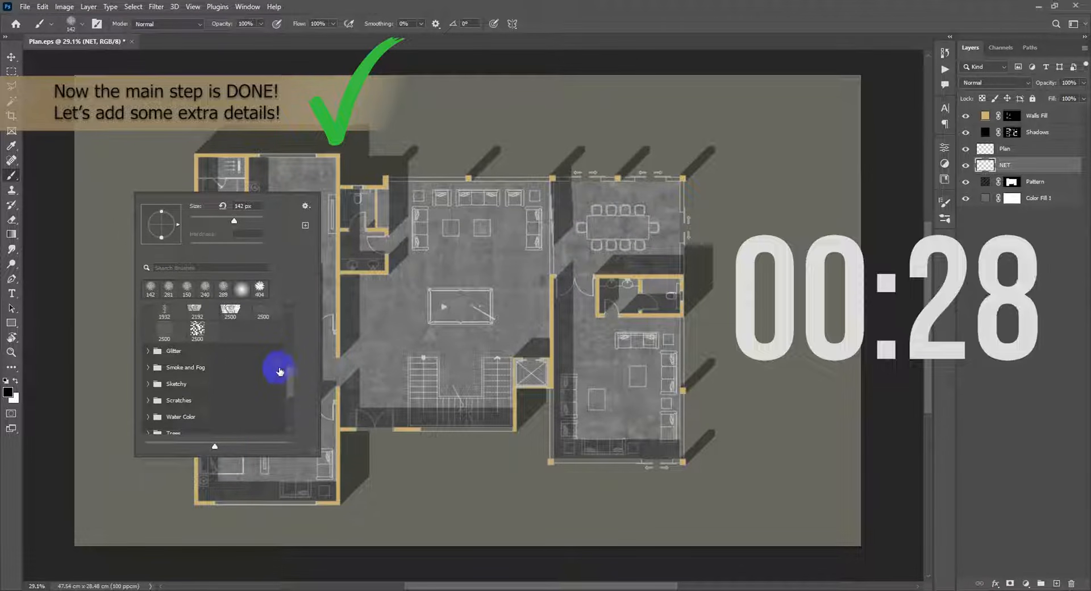
drag(289, 374, 291, 358)
click(269, 384)
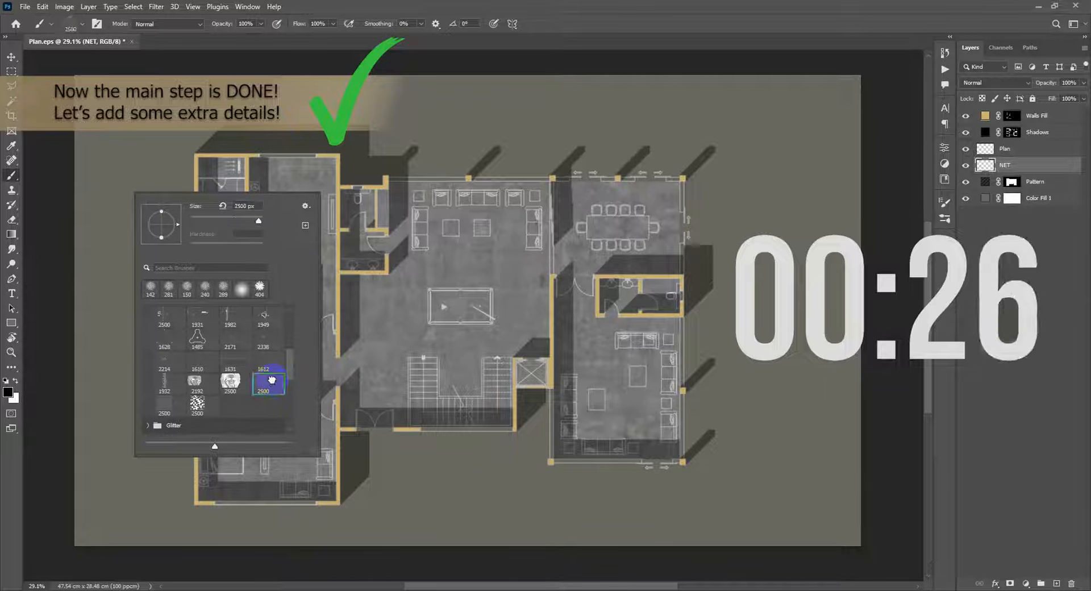
Step: Set the foreground color to the walls' tan #cfaf6b and stamp the 2610 px grid brush over all four quarters of the canvas
click(19, 394)
click(7, 392)
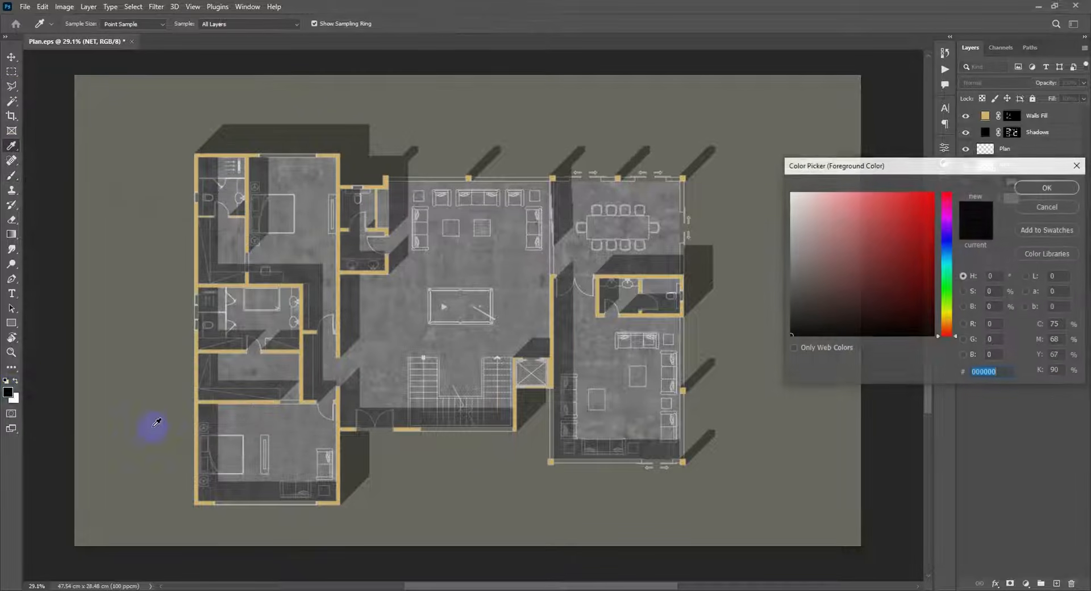
click(199, 400)
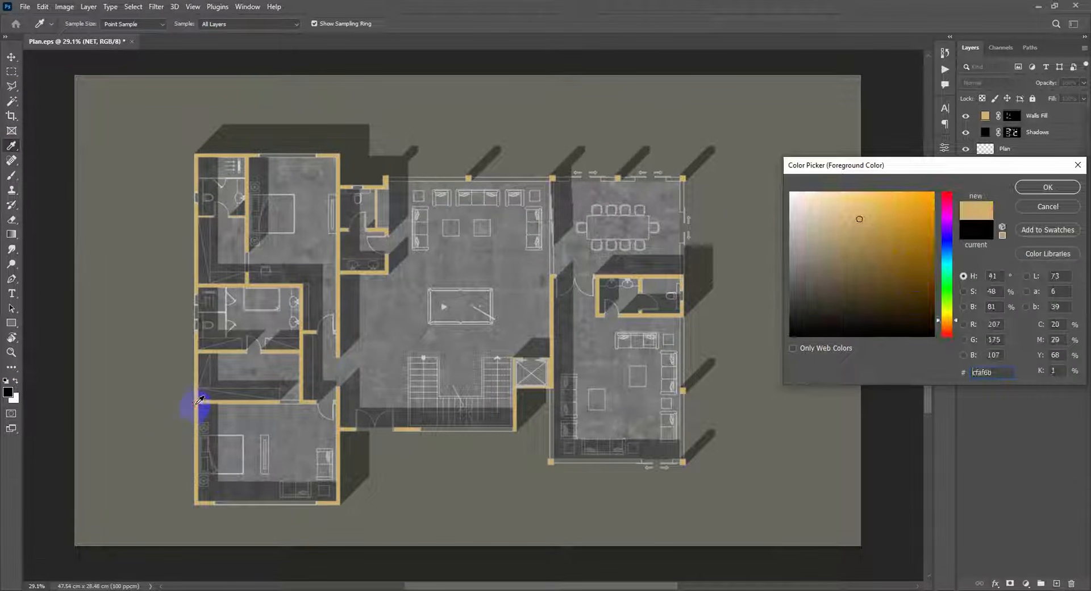
click(1050, 186)
drag(362, 253, 366, 253)
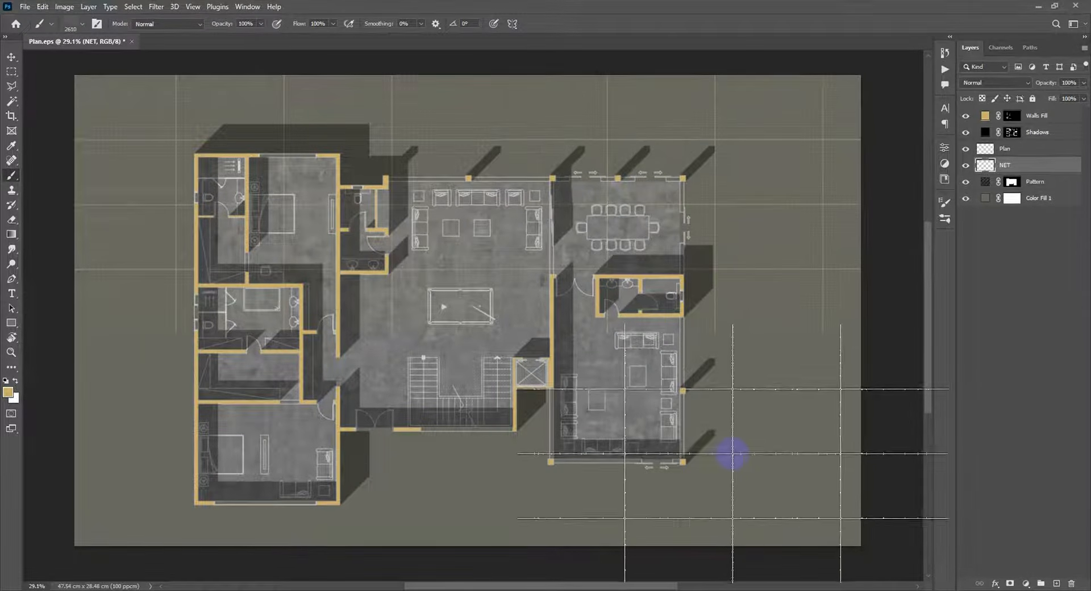
click(715, 463)
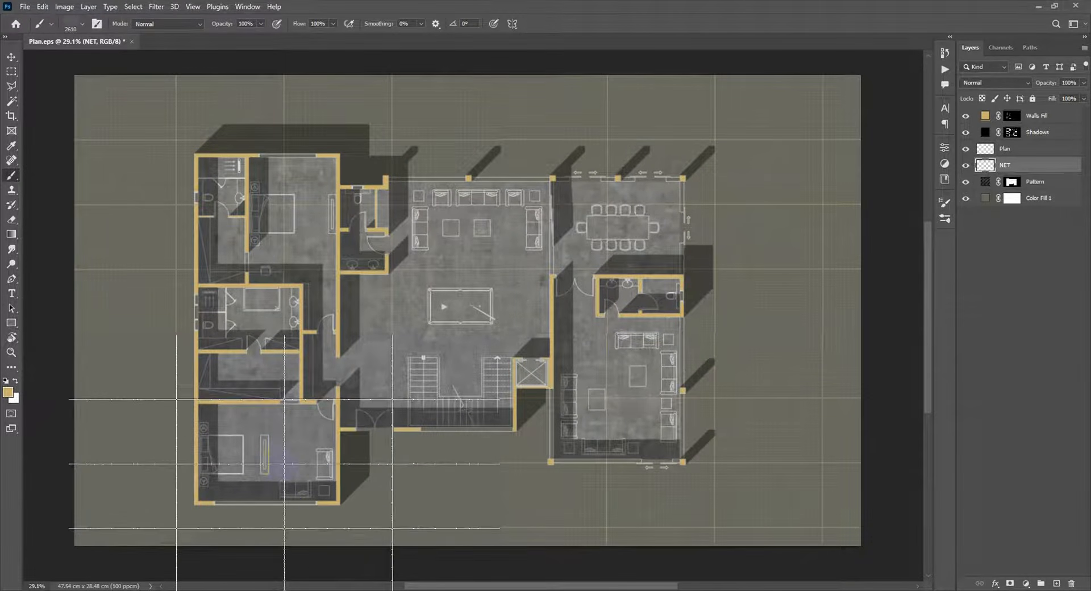
key(v)
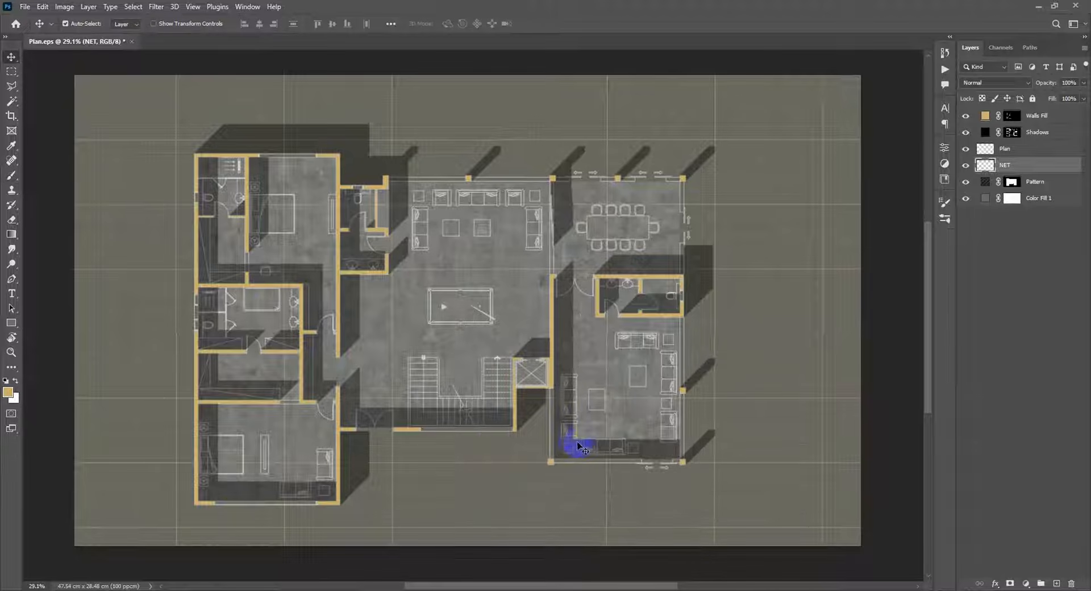
Step: Place the NET layer directly below the Pattern layer and set its opacity to 72%
drag(1065, 169, 1009, 208)
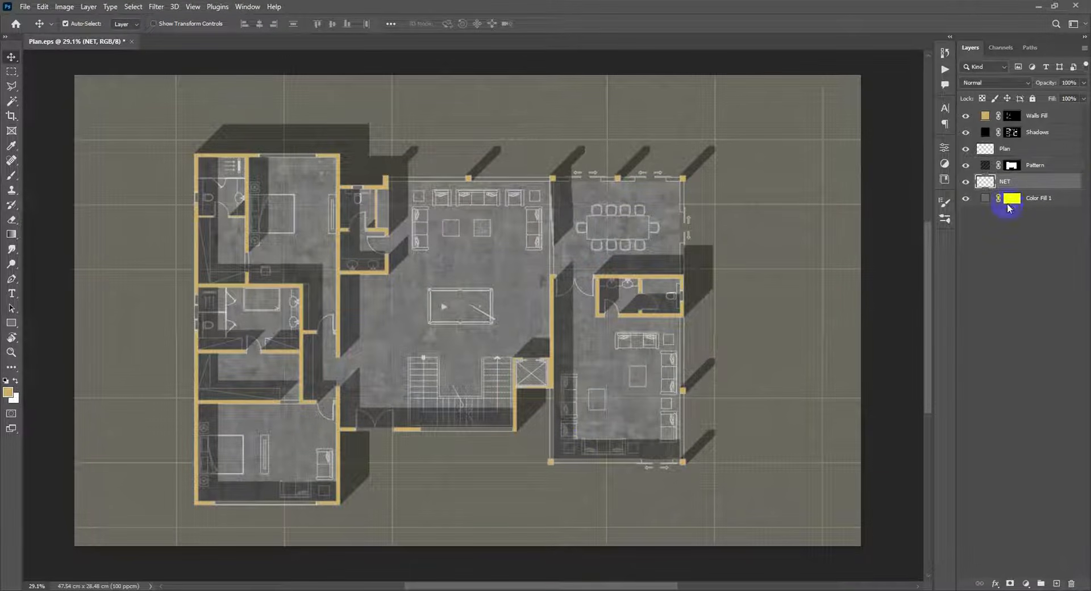
scroll(533, 320, down, 3)
scroll(533, 320, up, 1)
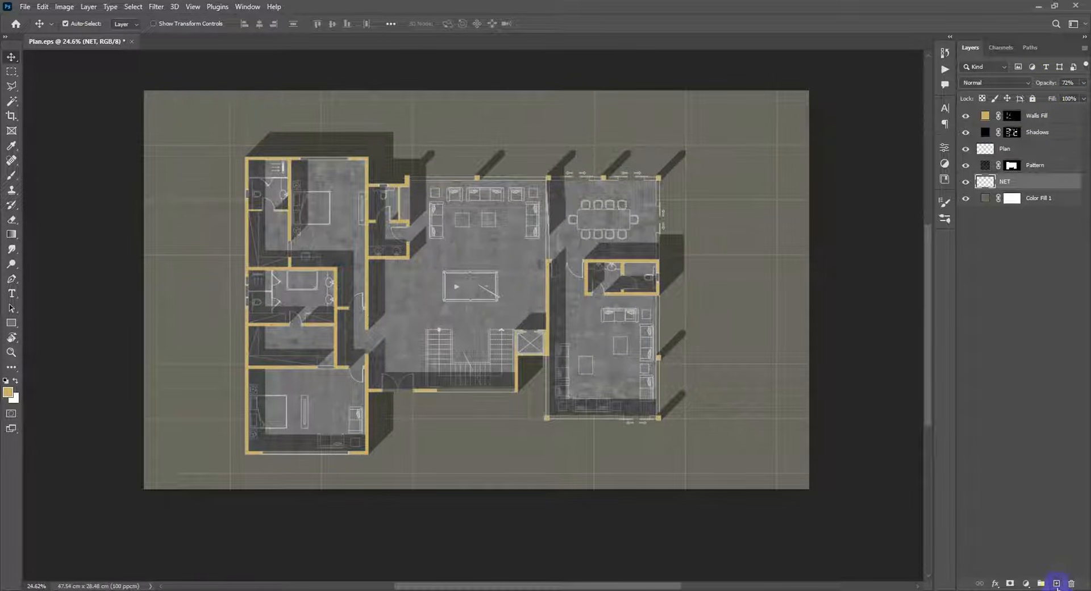
Step: Add an empty layer directly above Color Fill 1 and choose the soft round brush at 5 px with 0% hardness
click(1057, 584)
drag(1058, 189, 1058, 207)
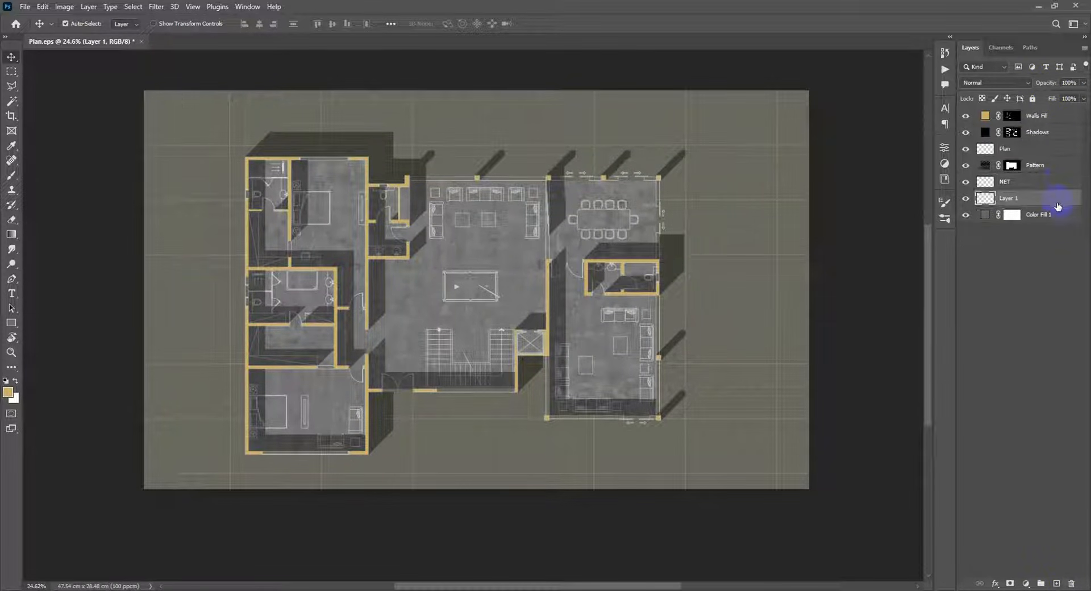
click(11, 176)
right_click(224, 226)
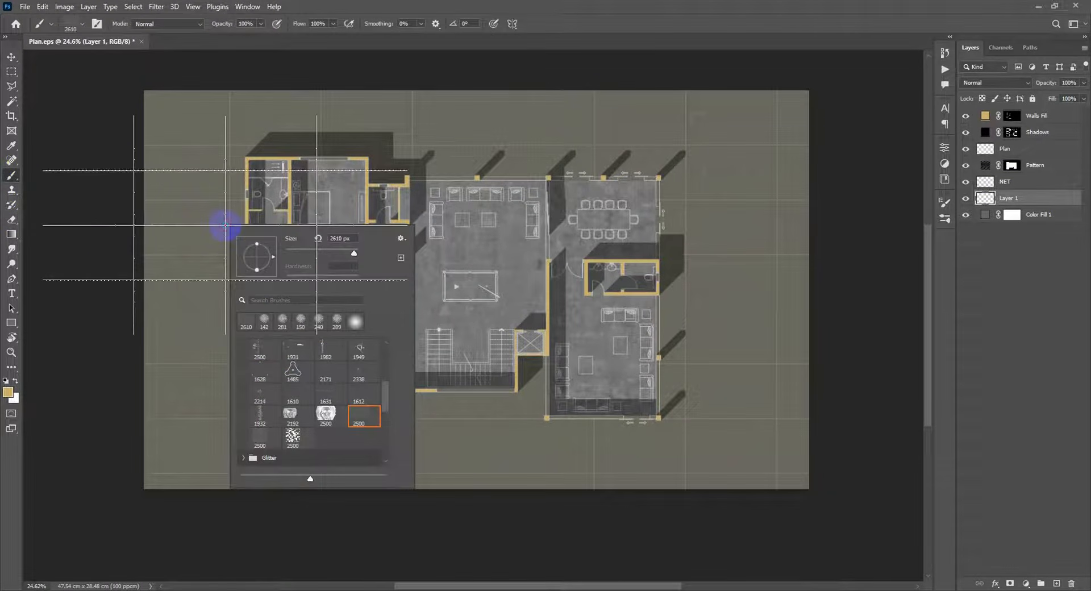
click(355, 322)
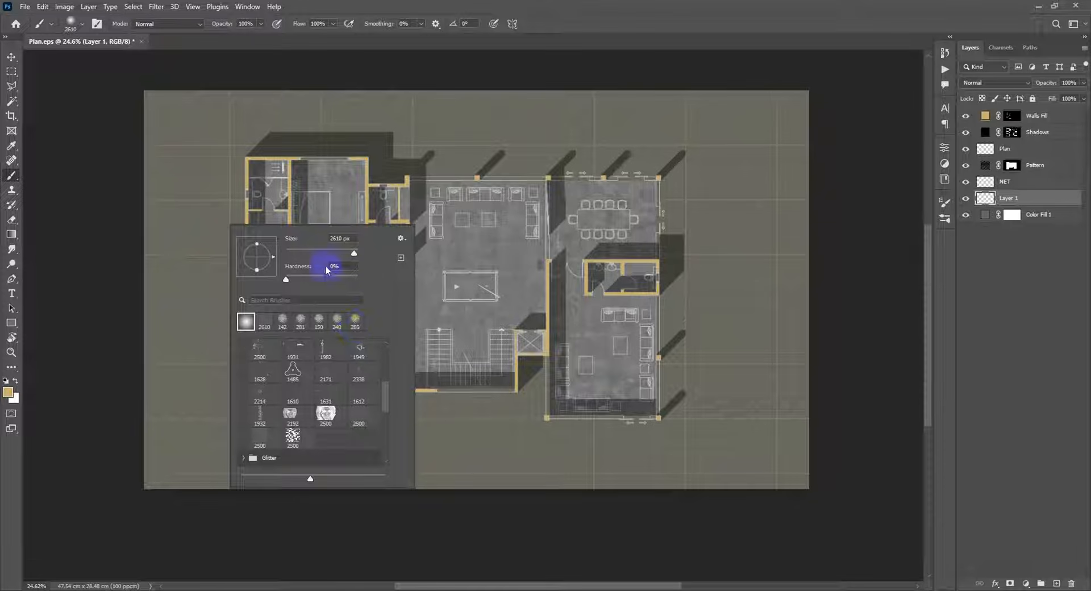
drag(351, 237, 329, 238)
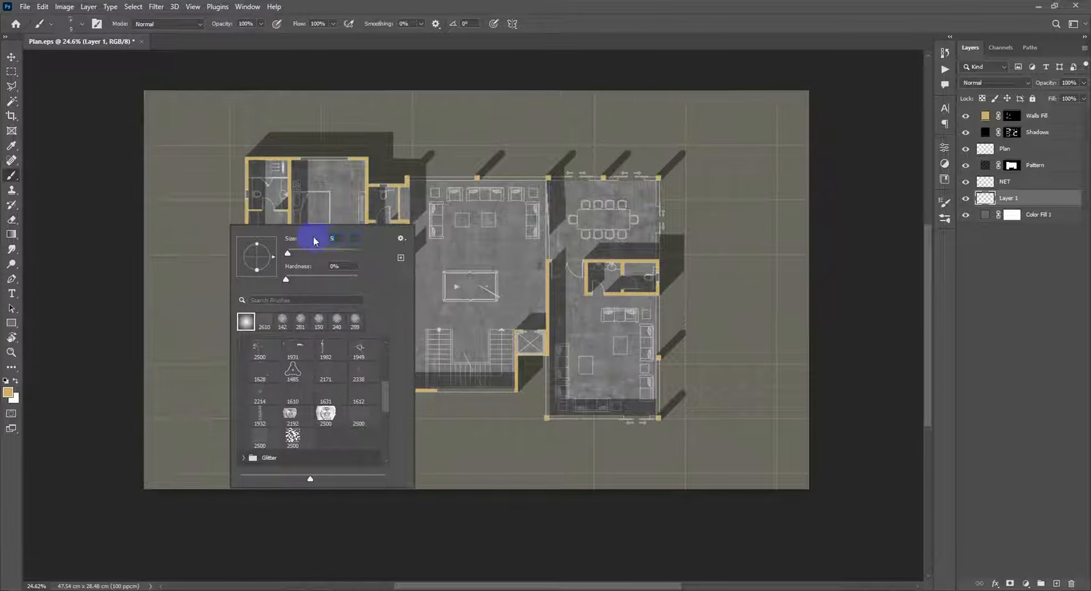
key(Return)
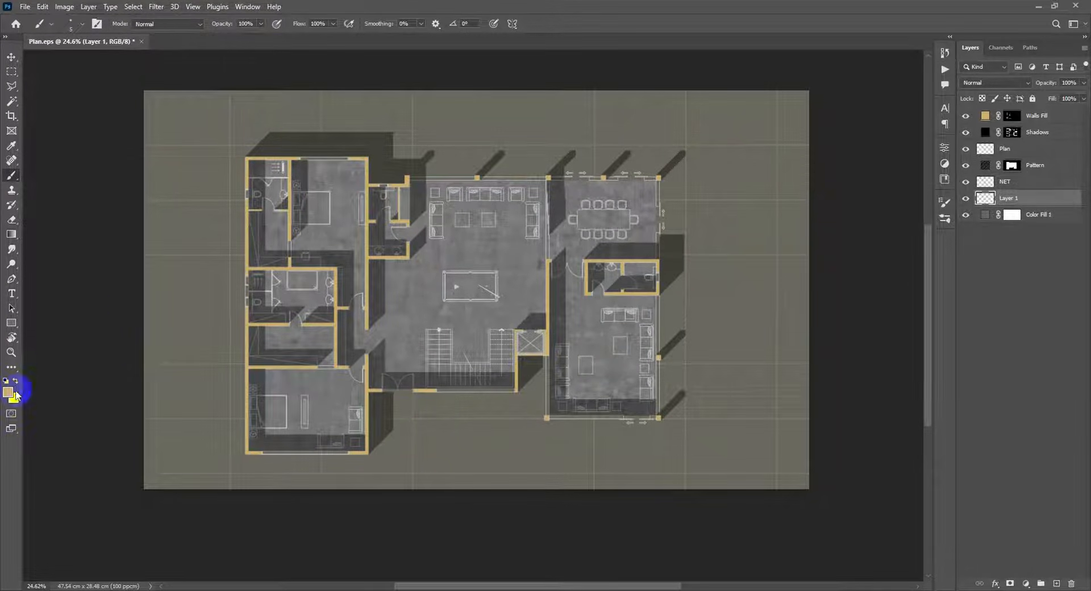
Step: Set the foreground color to white #ffffff and paint two wavy contour lines across the plan's lower-right corner
click(7, 392)
click(843, 210)
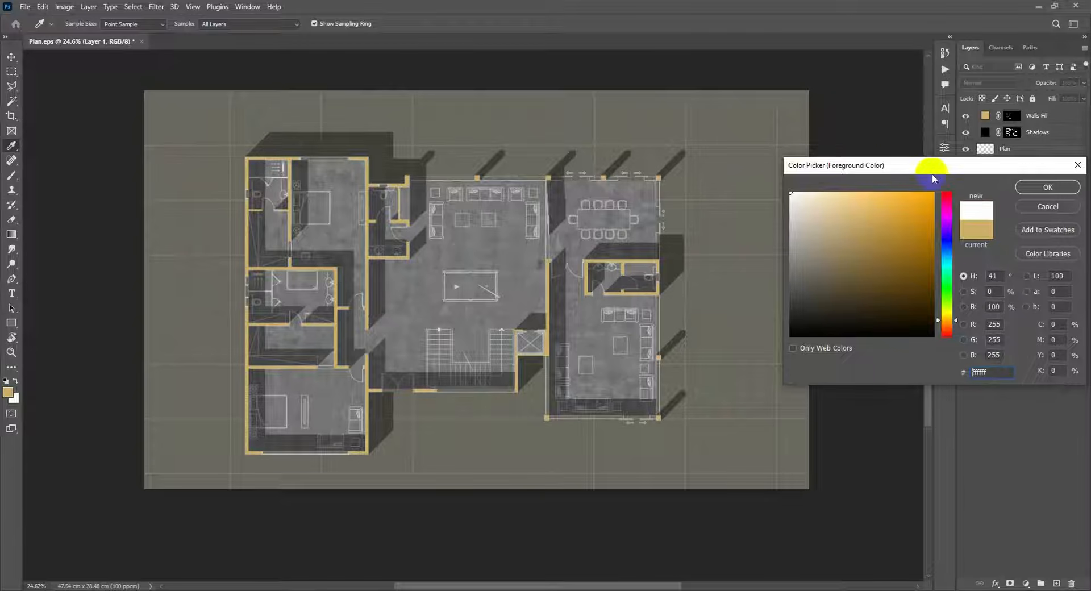
click(1036, 187)
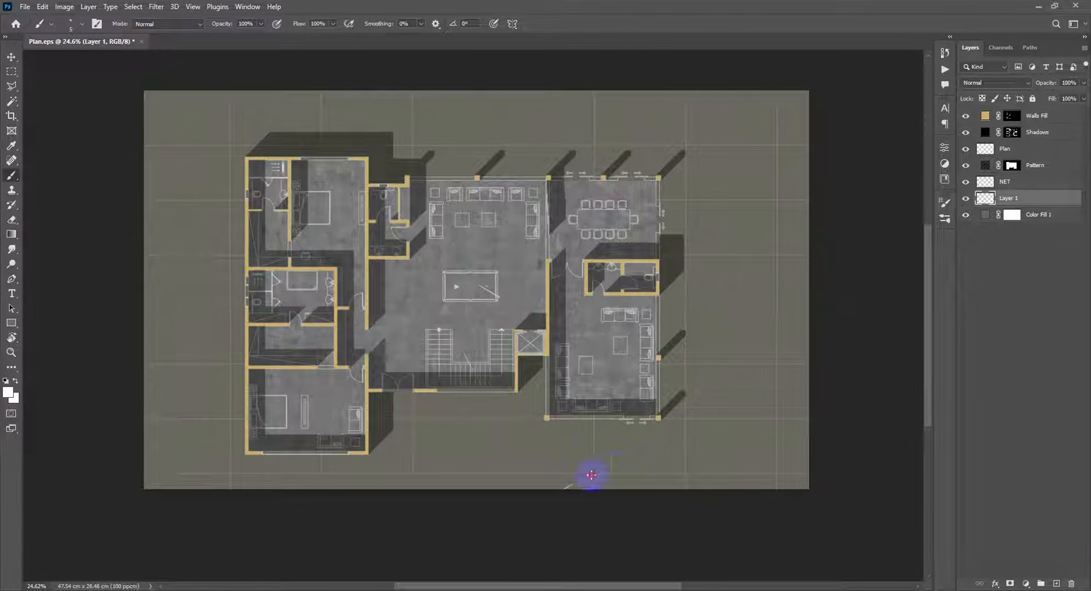
mouse_move(592, 475)
mouse_down()
mouse_move(721, 414)
mouse_move(855, 306)
mouse_up()
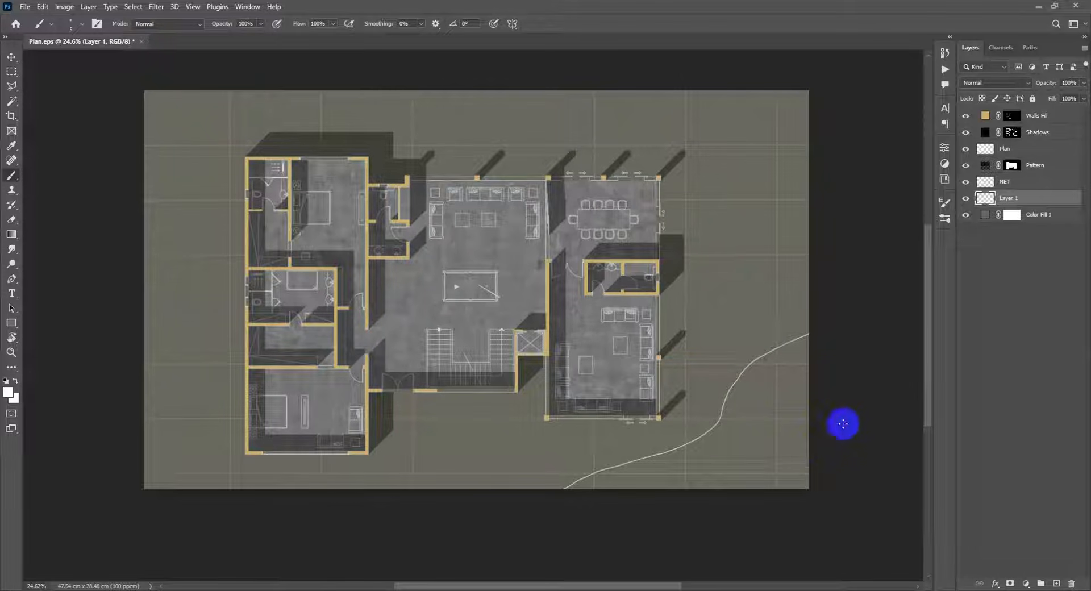
mouse_move(840, 426)
mouse_down()
mouse_move(789, 434)
mouse_move(664, 532)
mouse_up()
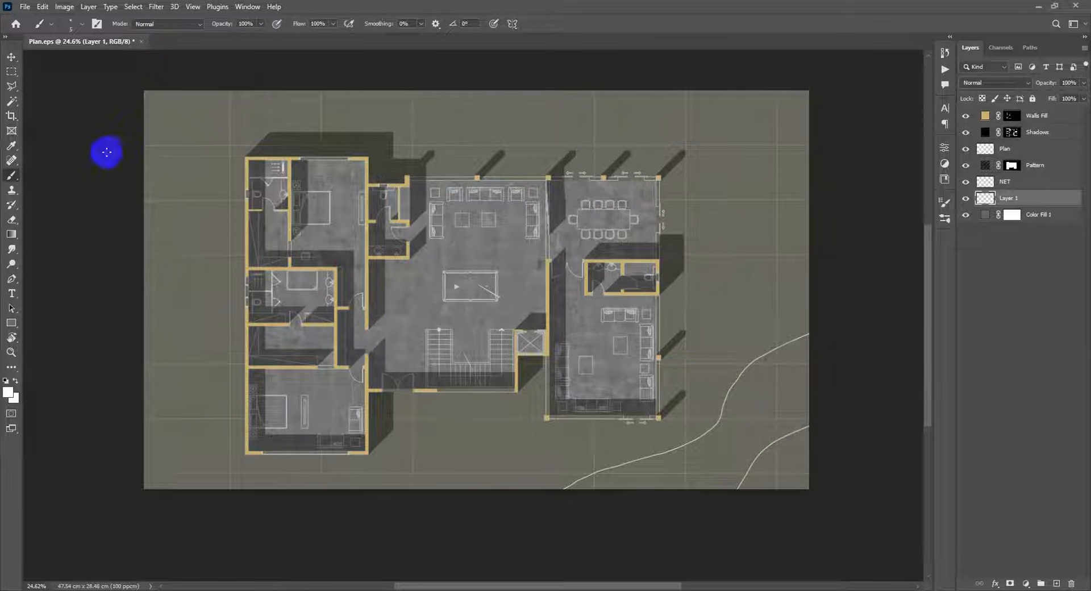
mouse_move(98, 169)
mouse_down()
mouse_move(297, 124)
mouse_move(392, 75)
mouse_up()
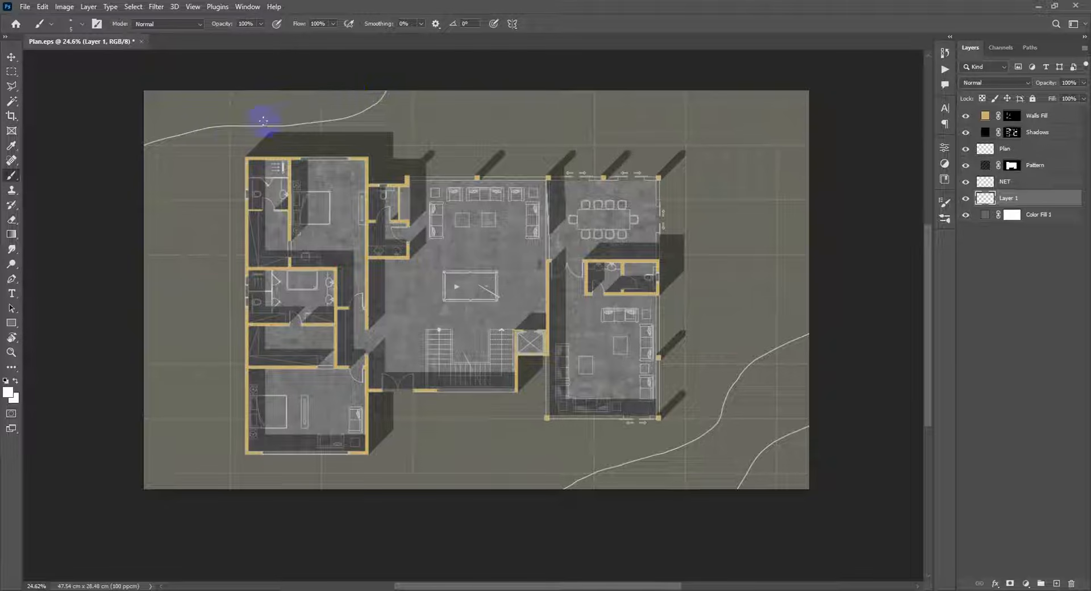
key(ctrl+z)
mouse_move(117, 238)
mouse_down()
mouse_move(199, 141)
mouse_move(292, 105)
mouse_up()
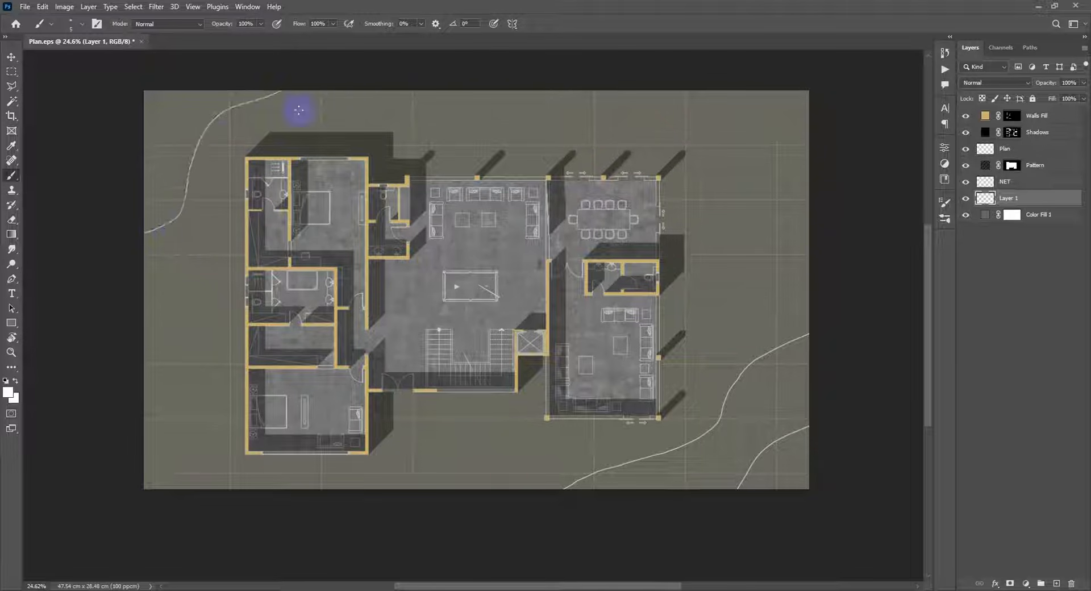
key(ctrl+z)
Step: Paint two wavy contour lines across the plan's upper-left corner and one curved line across its upper-right corner
mouse_move(102, 244)
mouse_down()
mouse_move(211, 217)
mouse_move(252, 123)
mouse_move(388, 57)
mouse_up()
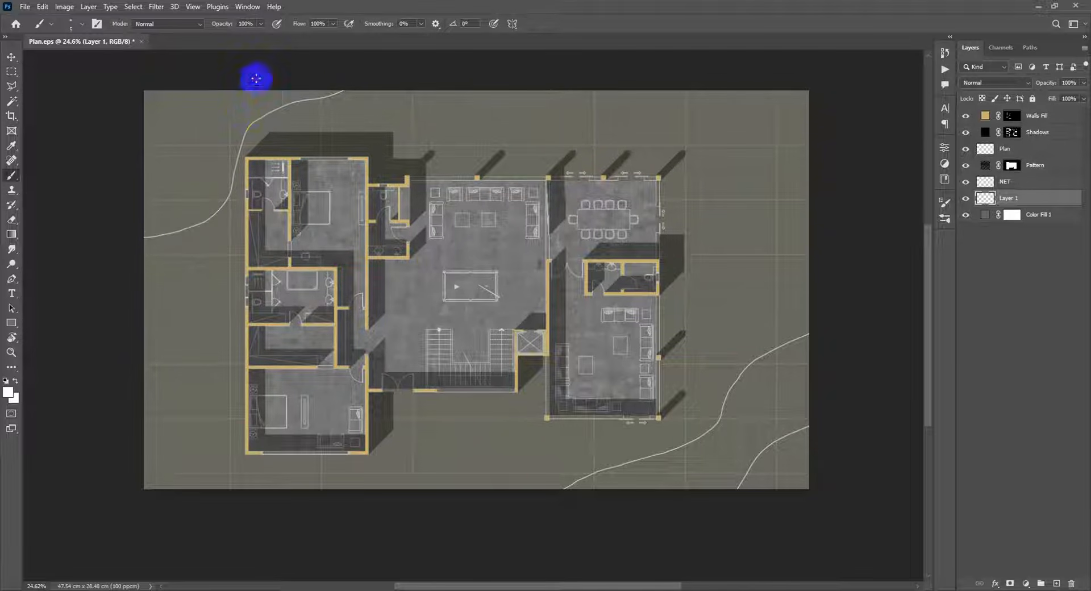
mouse_move(131, 192)
mouse_down()
mouse_move(237, 66)
mouse_move(245, 81)
mouse_up()
scroll(371, 266, down, 3)
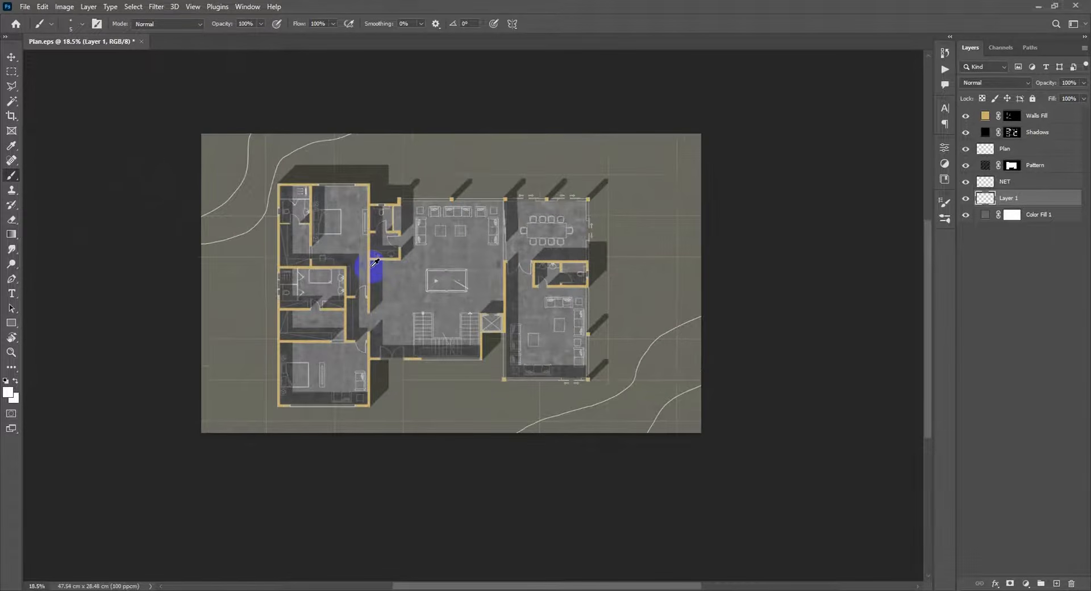
scroll(372, 266, up, 3)
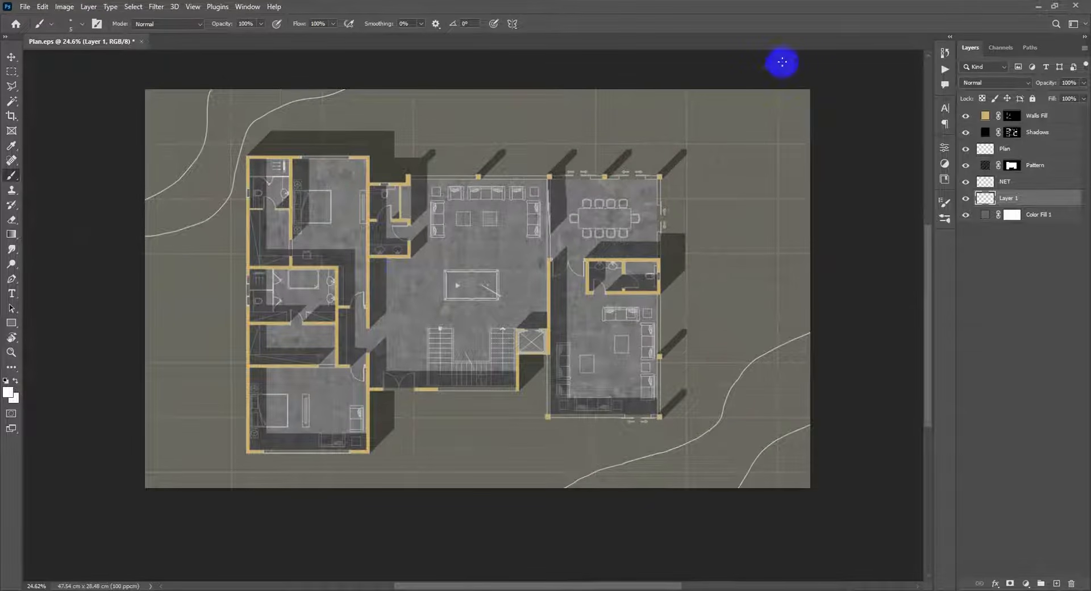
drag(699, 61, 867, 248)
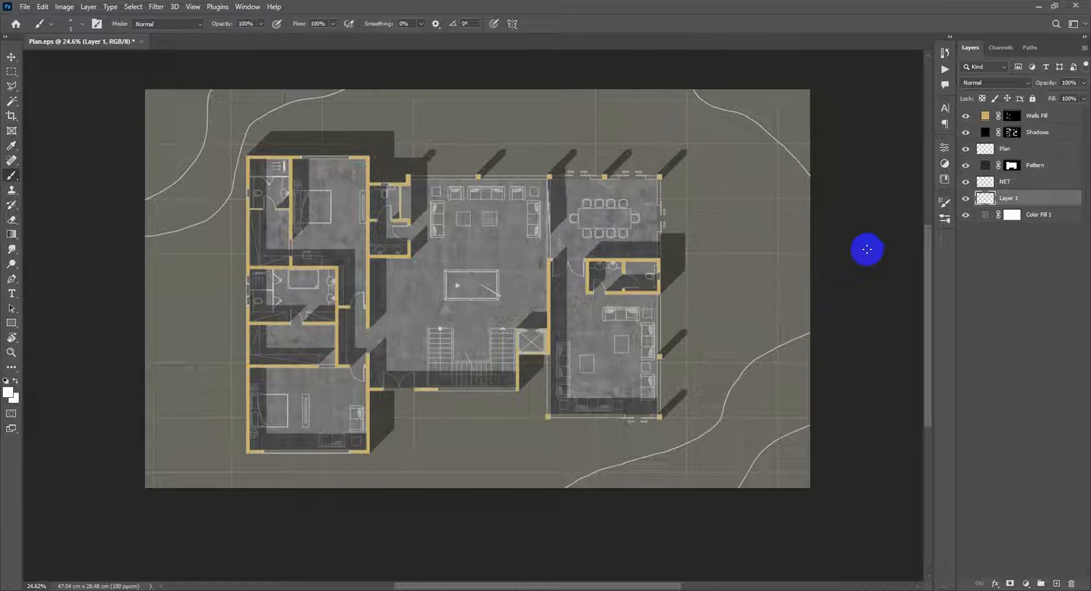
Step: Select the bands between the paired contour lines with the Magic Wand and add a Solid Color fill layer in #4b4b4b
key(w)
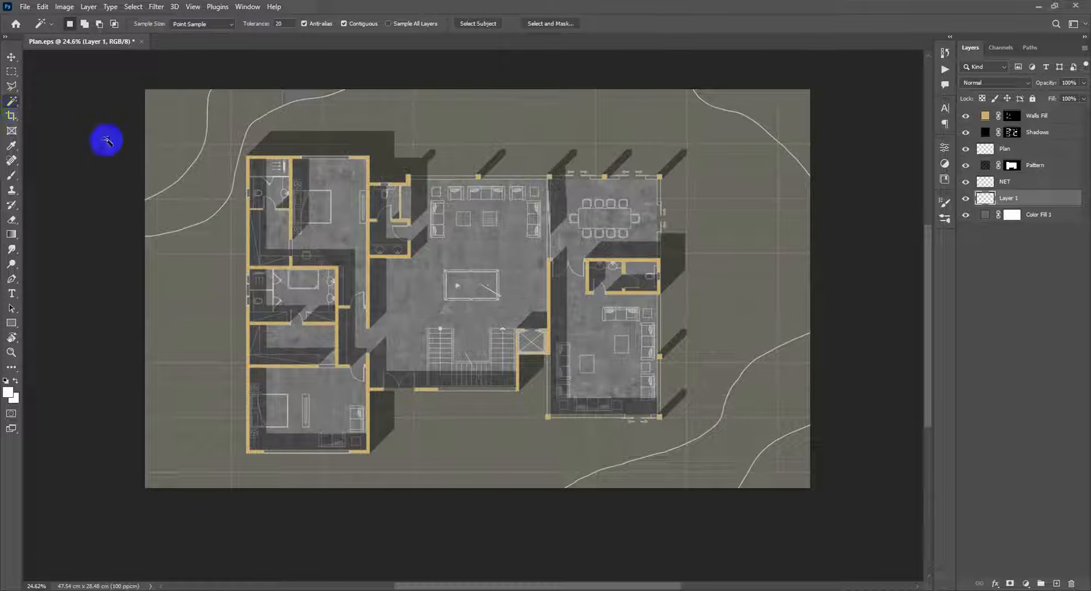
click(227, 129)
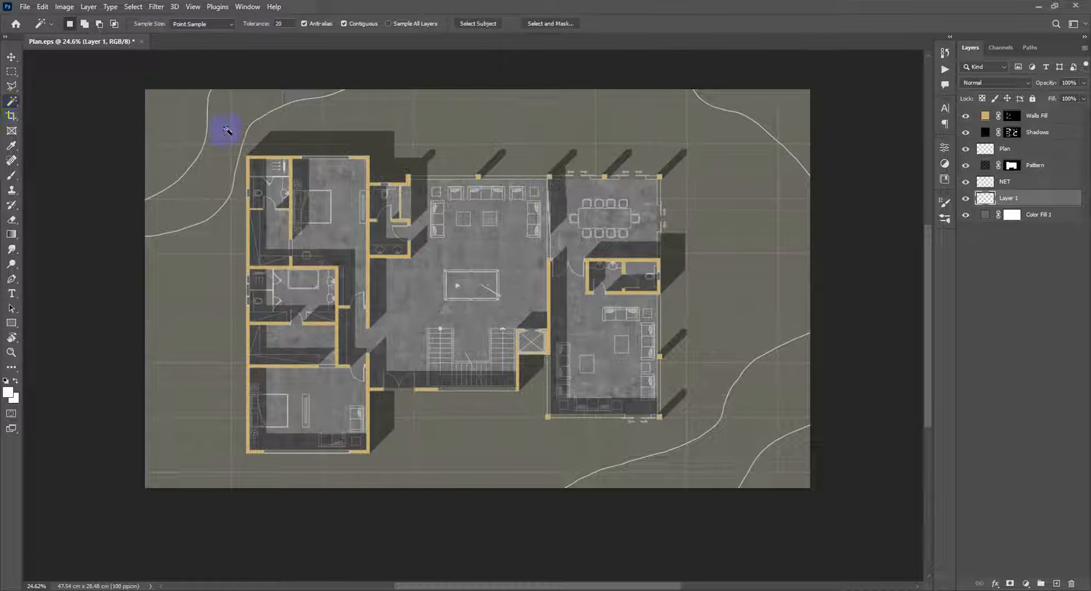
shift+click(802, 400)
click(1030, 584)
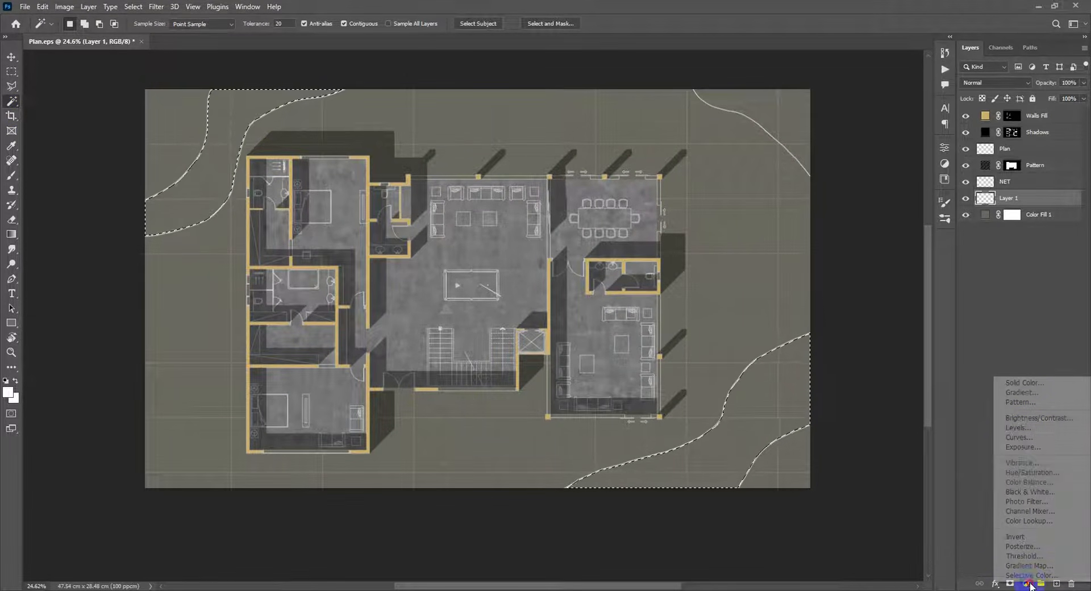
click(1023, 383)
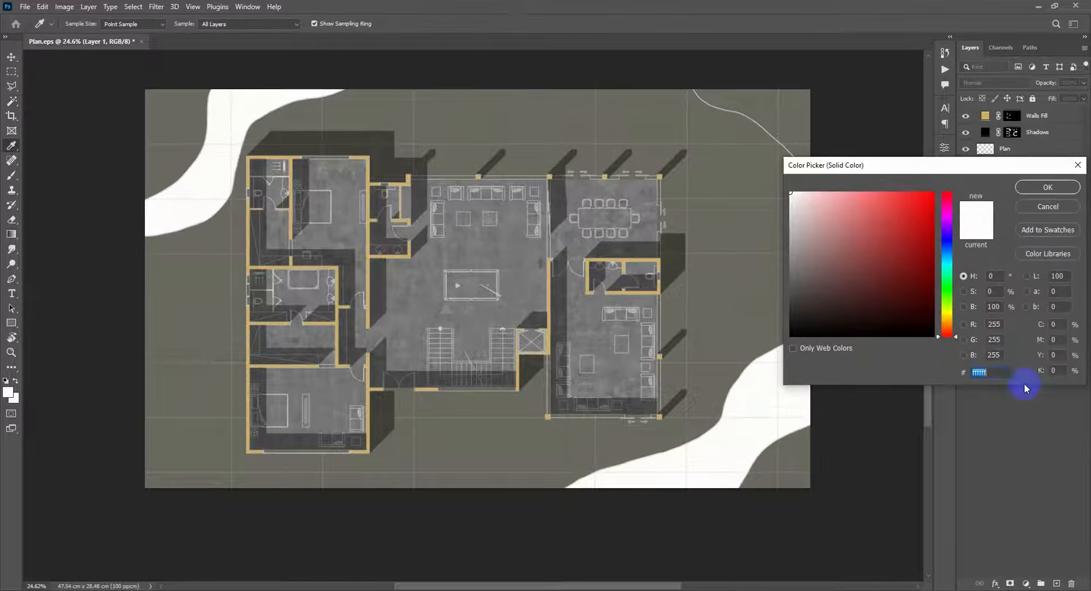
drag(889, 292, 727, 295)
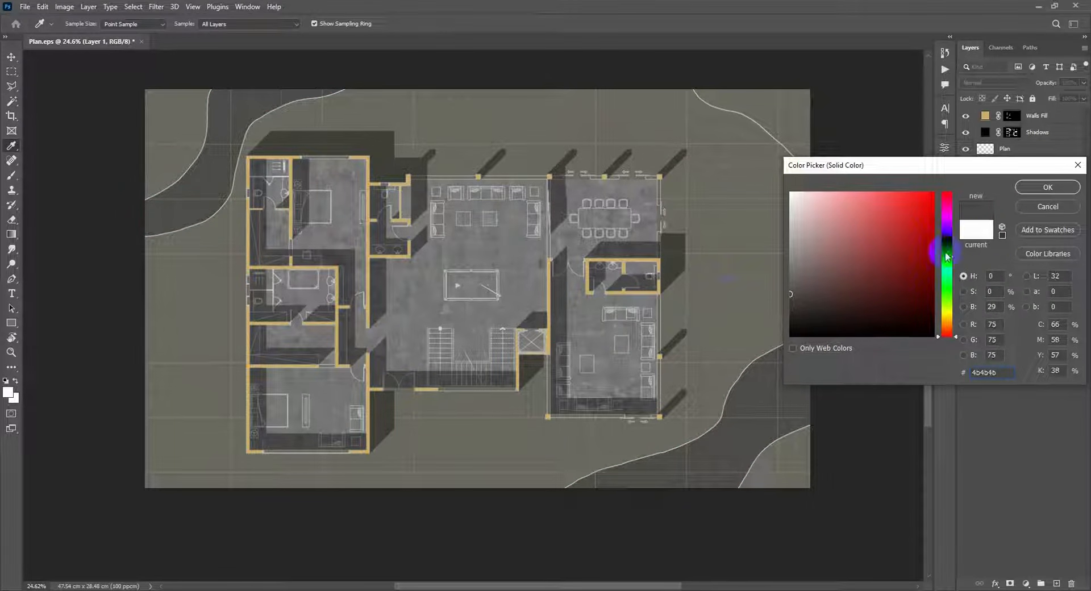
click(1048, 187)
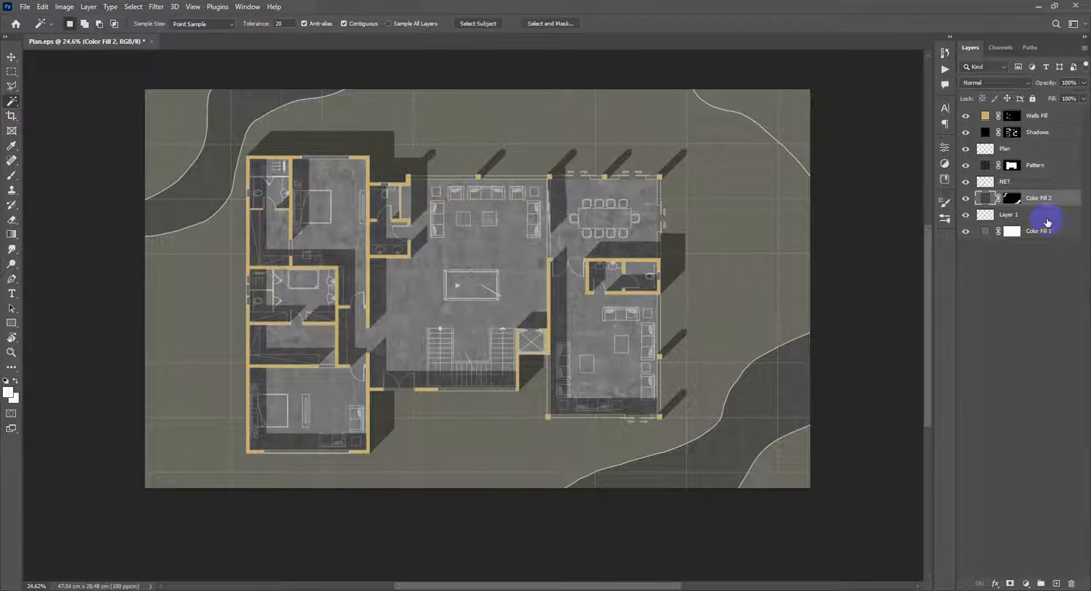
Step: Select Layer 1's three outer corner areas beyond the contour lines and add a Solid Color fill layer in #3d3d3d
click(1048, 219)
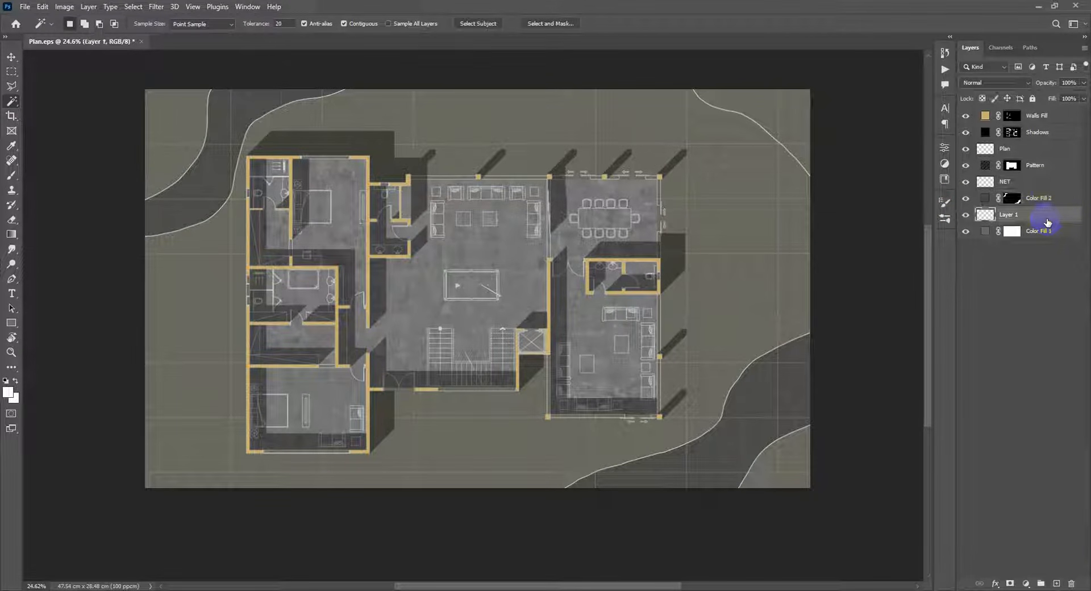
click(798, 468)
shift+click(171, 118)
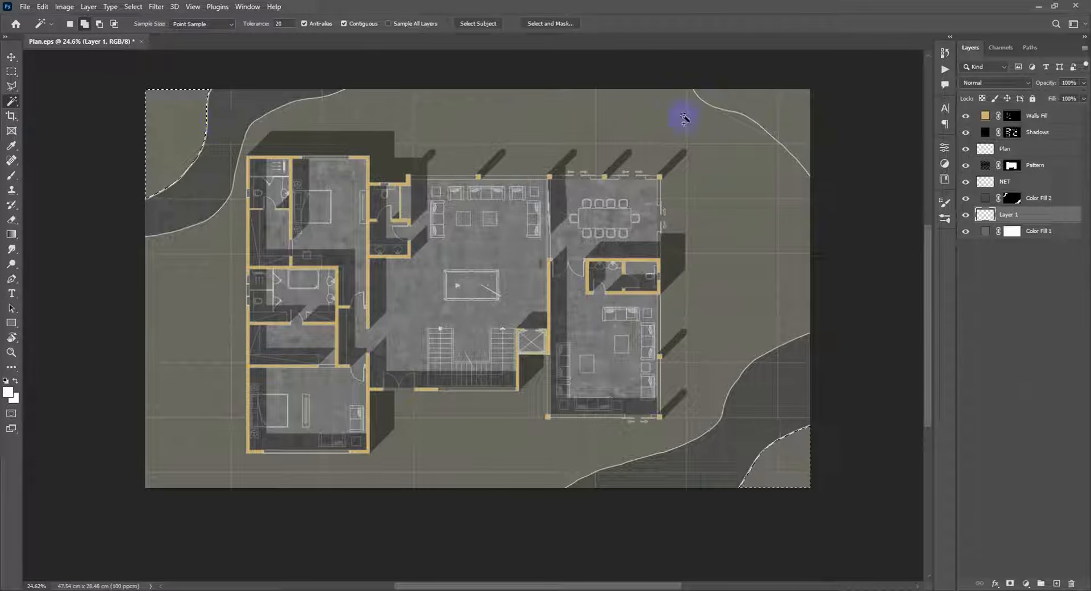
shift+click(769, 102)
click(1025, 583)
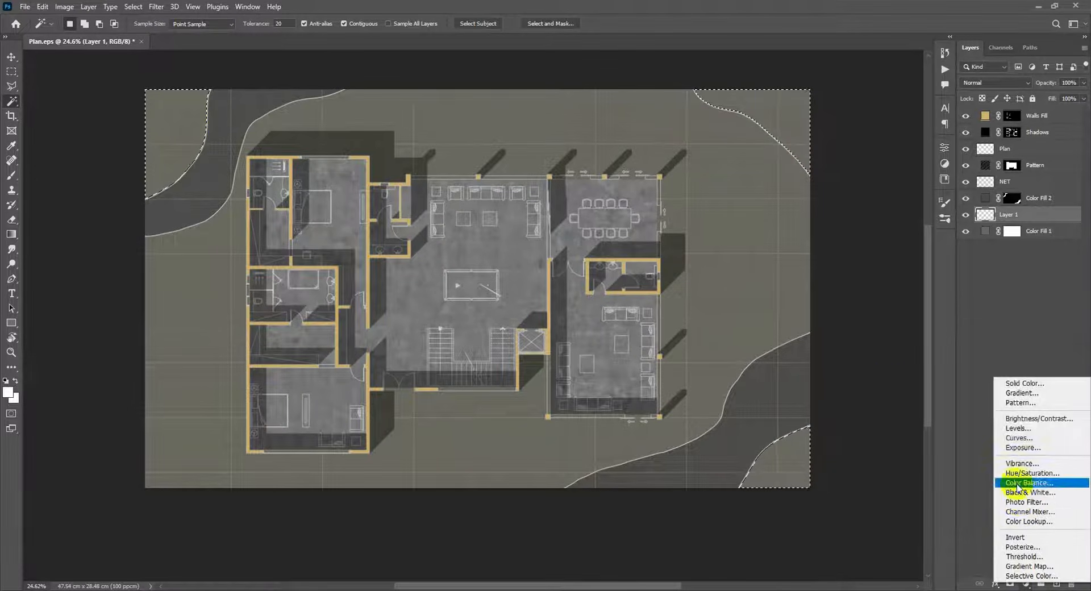
click(1016, 384)
click(787, 399)
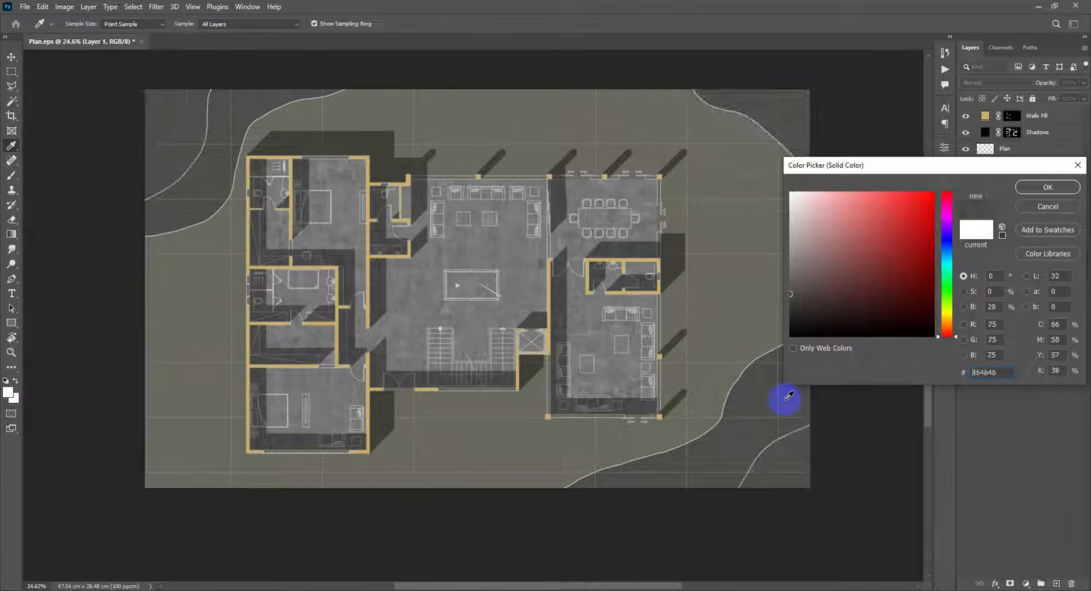
click(782, 301)
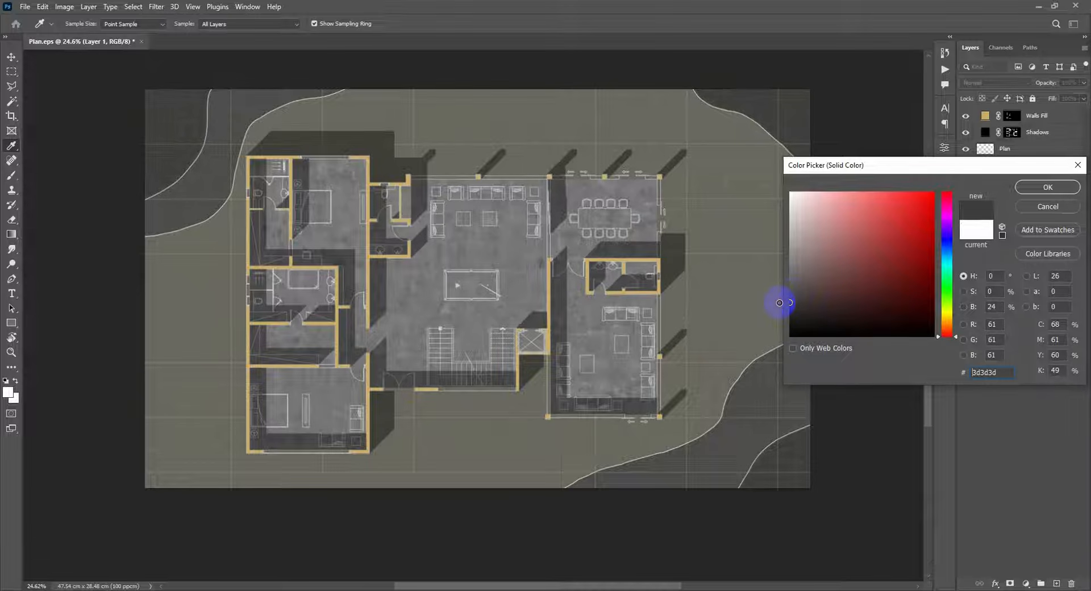
click(1049, 191)
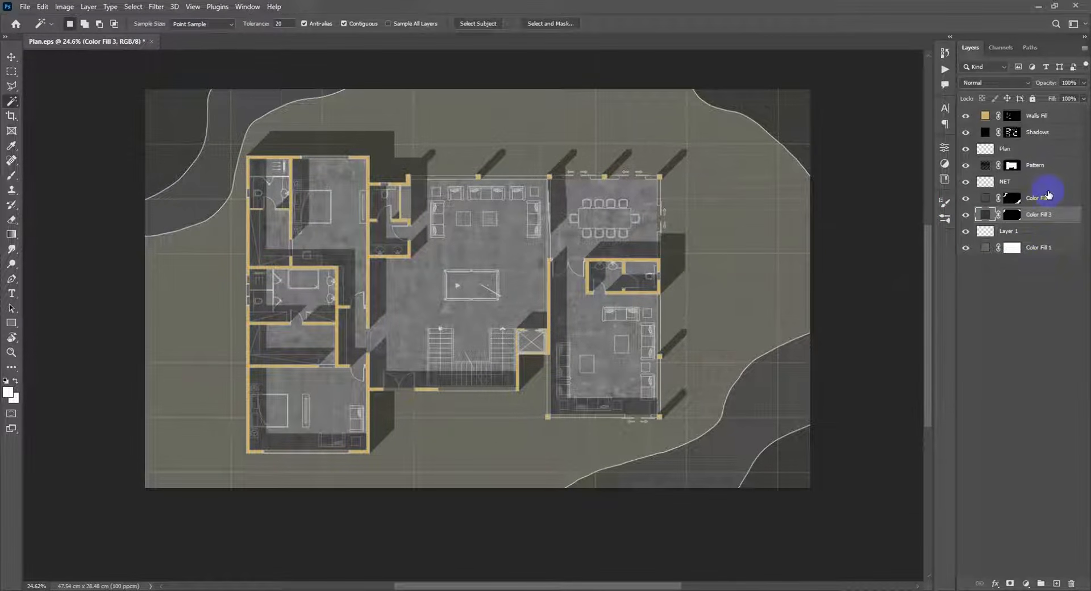
Step: Change the Color Fill 1 background color to the darker gray #646462
click(1050, 235)
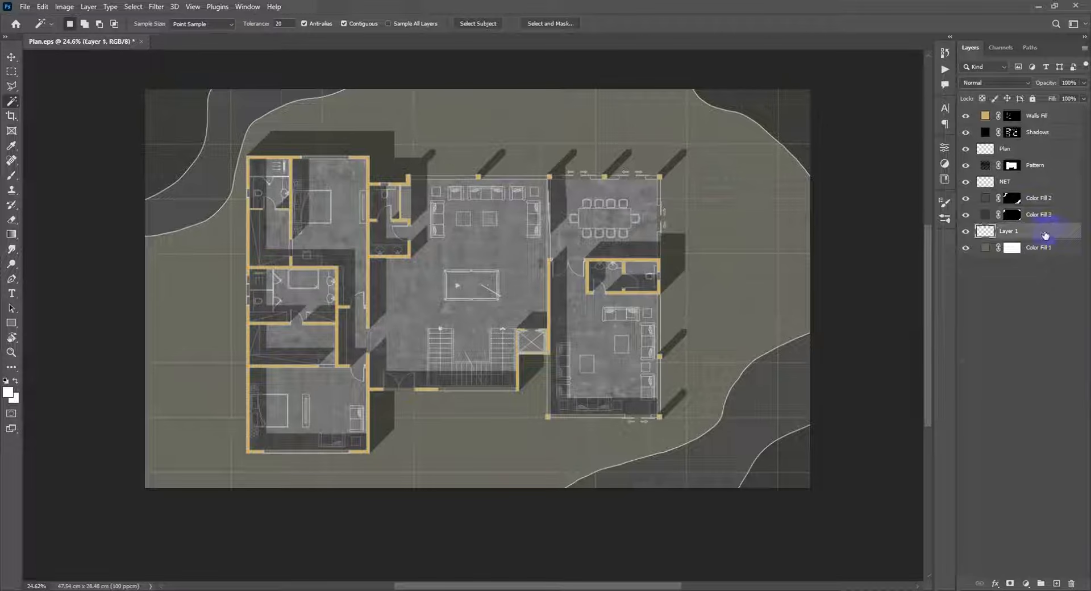
double_click(986, 247)
click(798, 272)
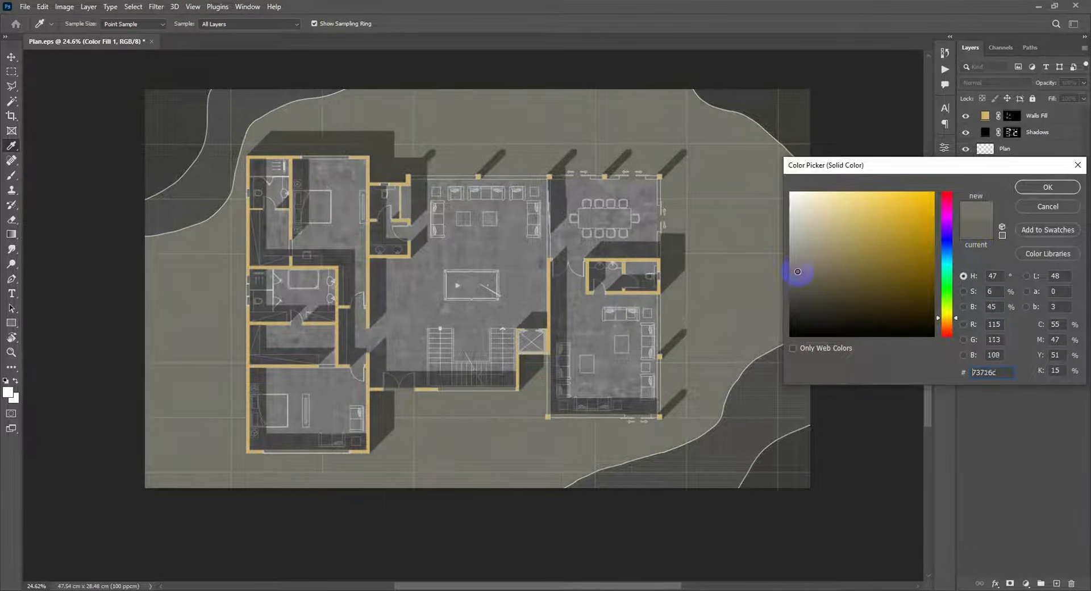
drag(798, 271, 794, 279)
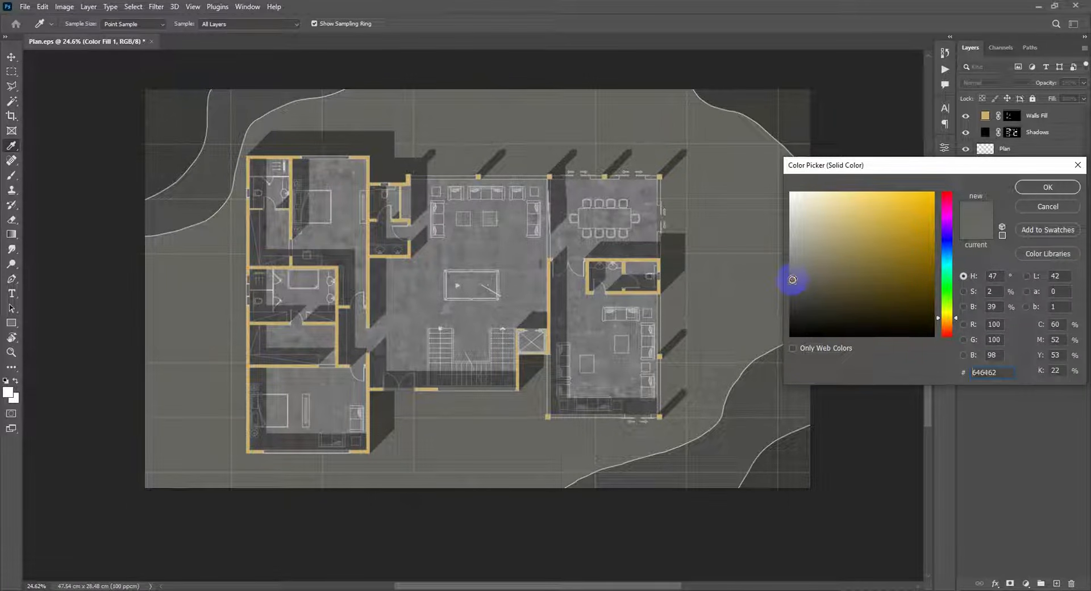
click(1039, 188)
key(w)
scroll(573, 310, down, 1)
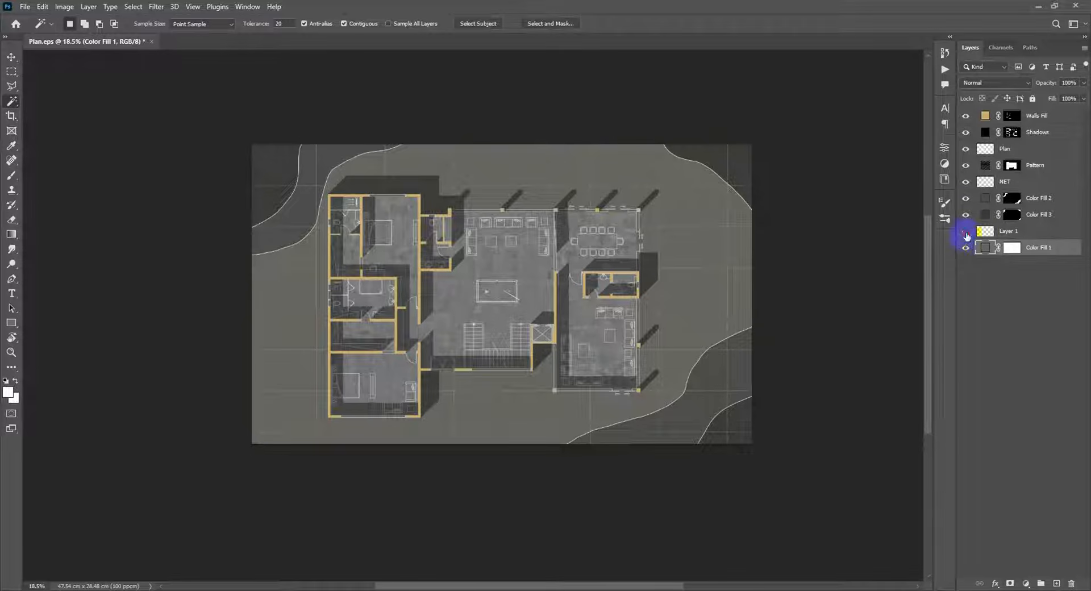
Step: Reduce the opacity of Layer 1, which holds the contour lines, to 55%
click(966, 231)
click(1000, 233)
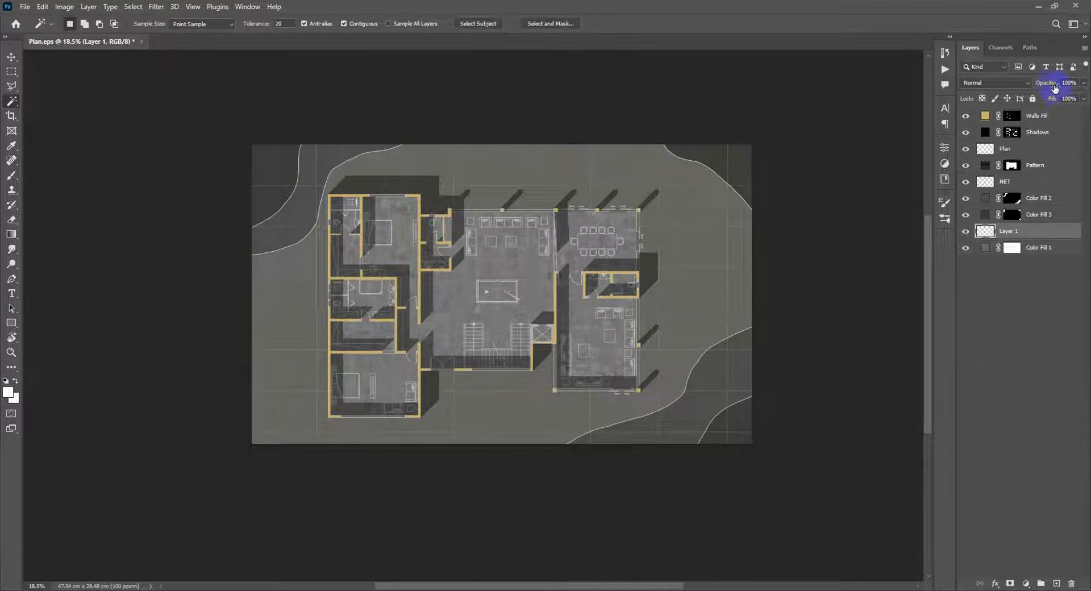
drag(1051, 87, 1048, 86)
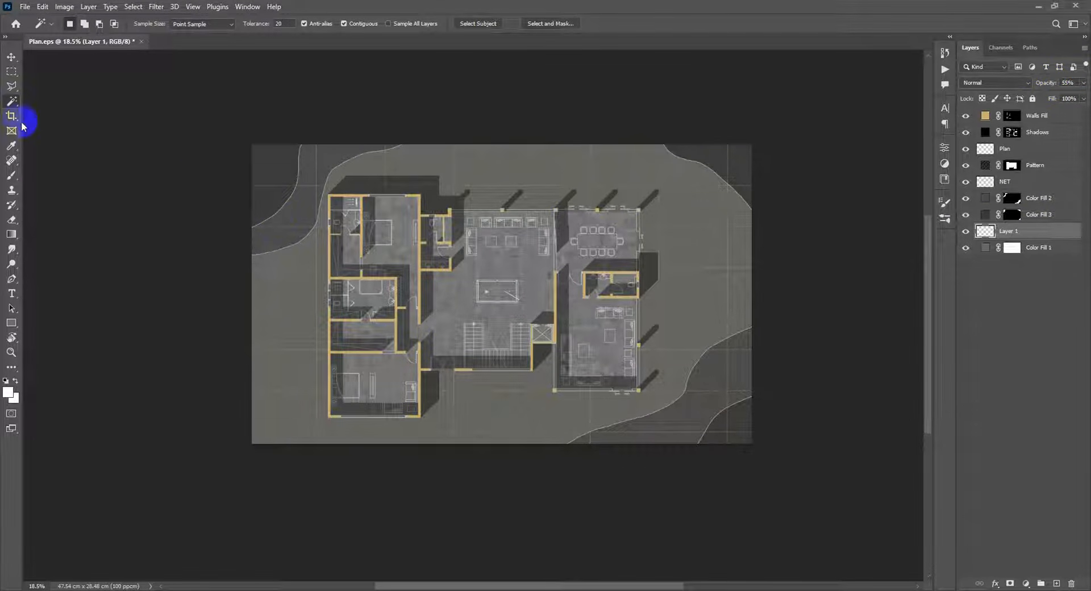
Step: Select the lower-right and upper-left bands between the paired contour lines with the Magic Wand and prepare a large soft brush
click(656, 437)
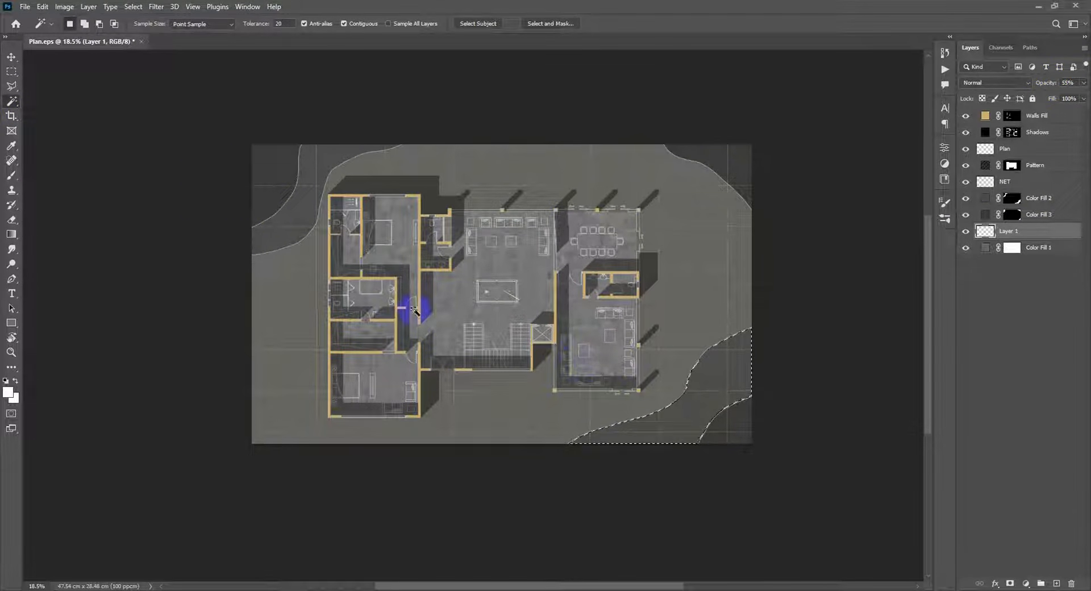
shift+click(297, 210)
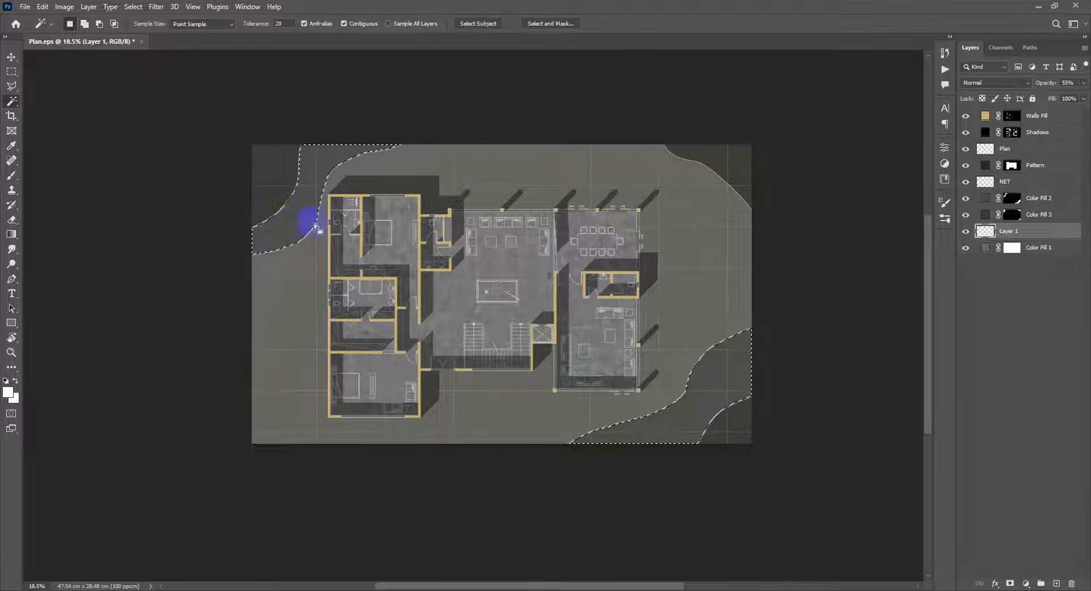
click(12, 175)
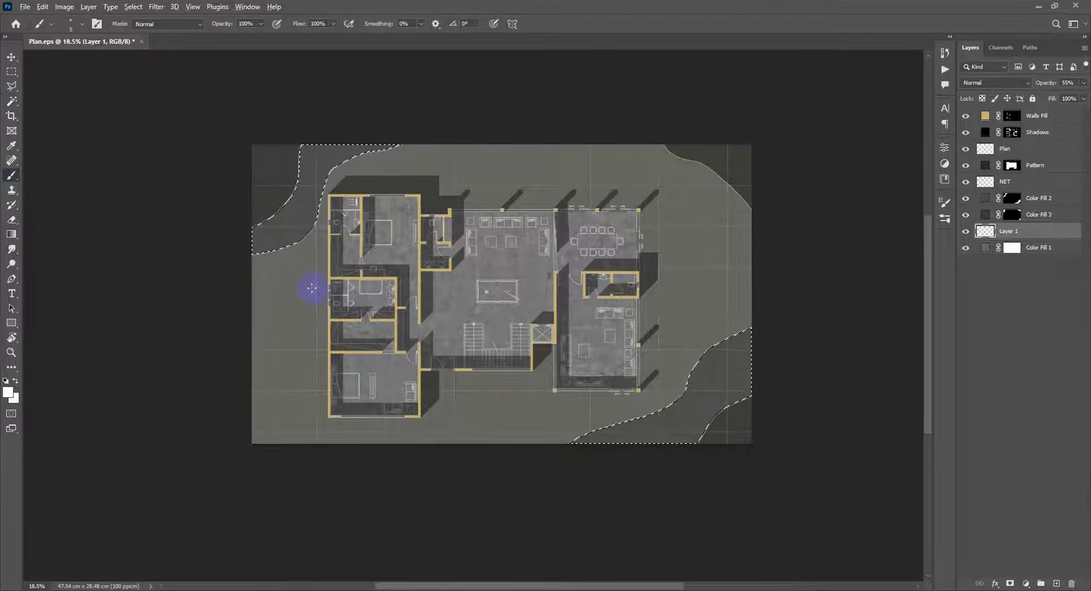
alt+right_click(335, 290)
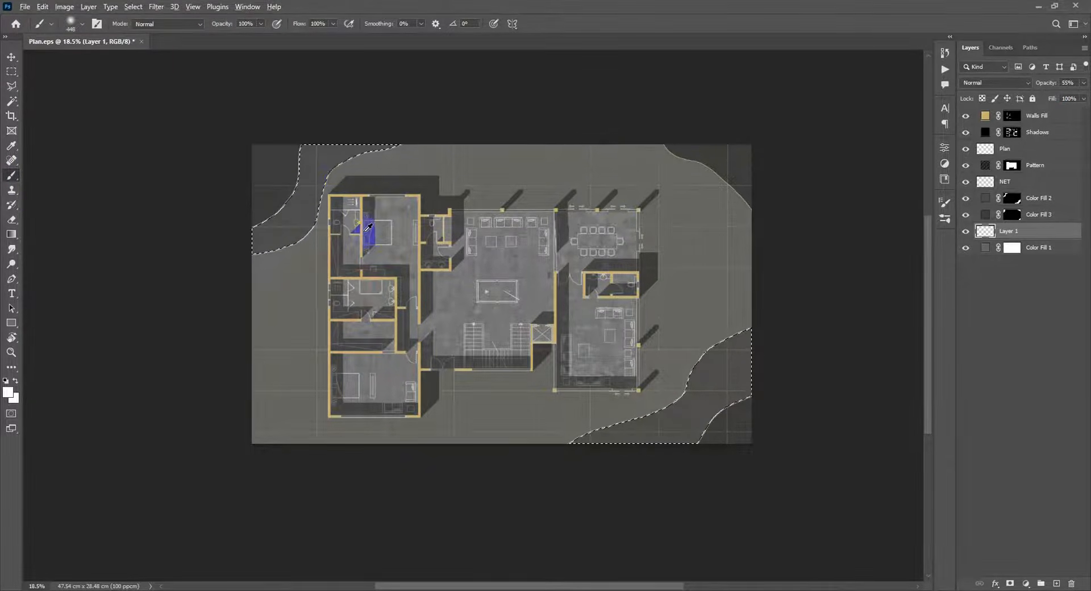
Step: Set the foreground color to black #000000 and enlarge the soft brush to 684 px
scroll(365, 233, up, 2)
click(11, 401)
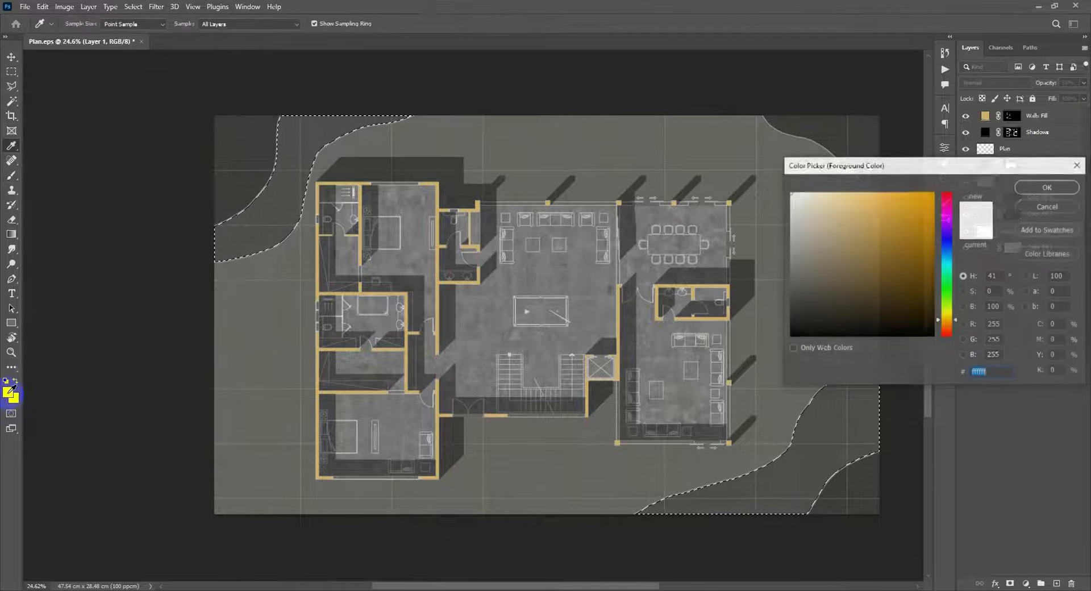
click(750, 364)
click(1078, 187)
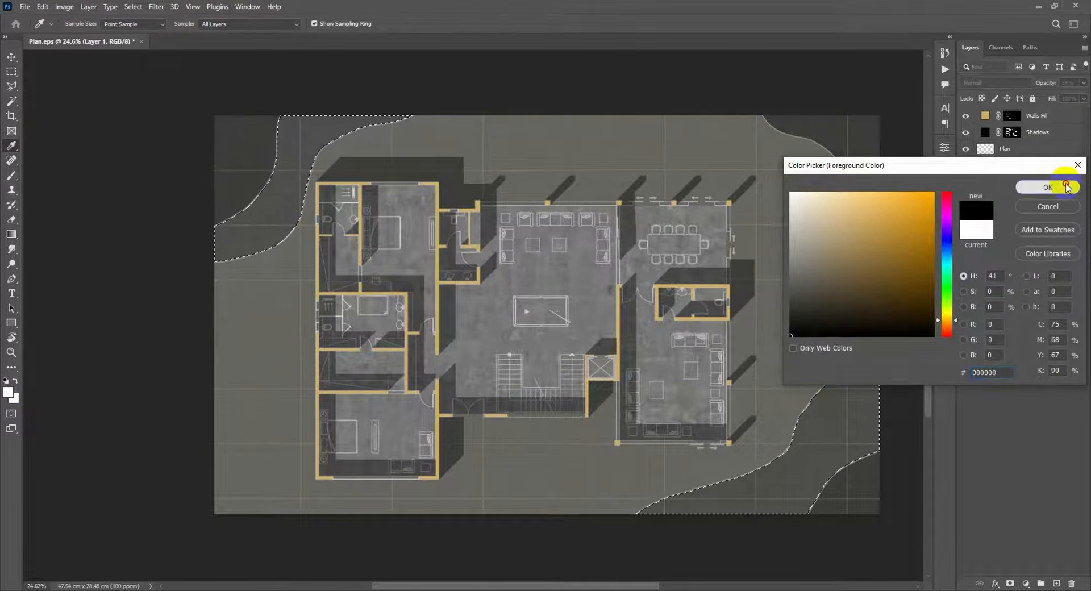
key(b)
alt+right_click(332, 292)
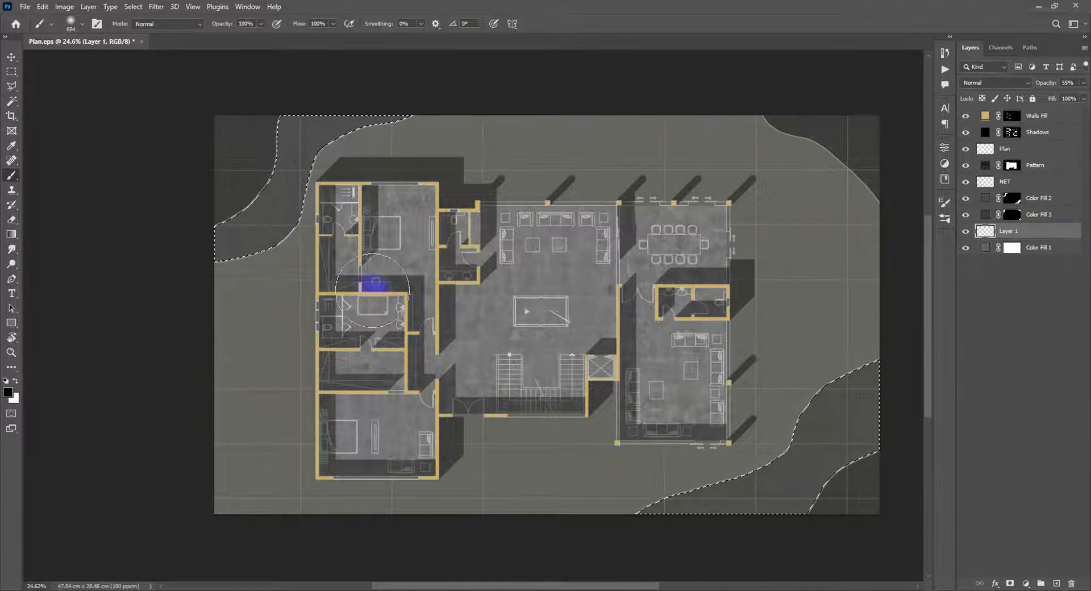
Step: Add a layer above NET, brush soft black shadows along the inner edges of both selected contour bands, and deselect
click(1060, 183)
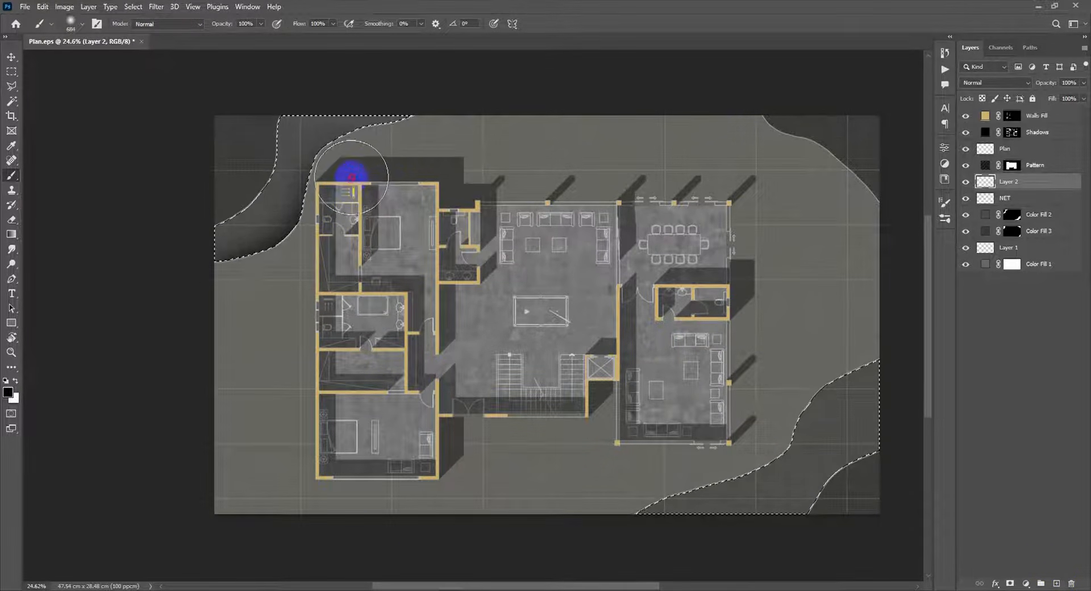
drag(378, 166, 423, 159)
mouse_move(753, 358)
mouse_down()
mouse_move(821, 314)
mouse_move(855, 324)
mouse_up()
click(829, 338)
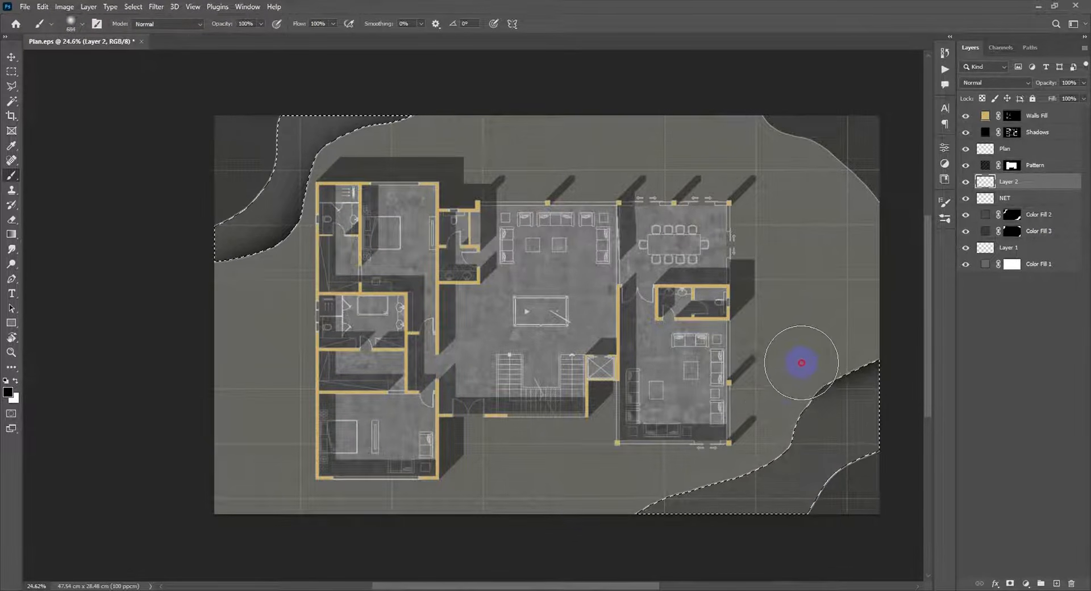
mouse_move(769, 403)
mouse_down()
mouse_move(757, 434)
mouse_move(680, 461)
mouse_up()
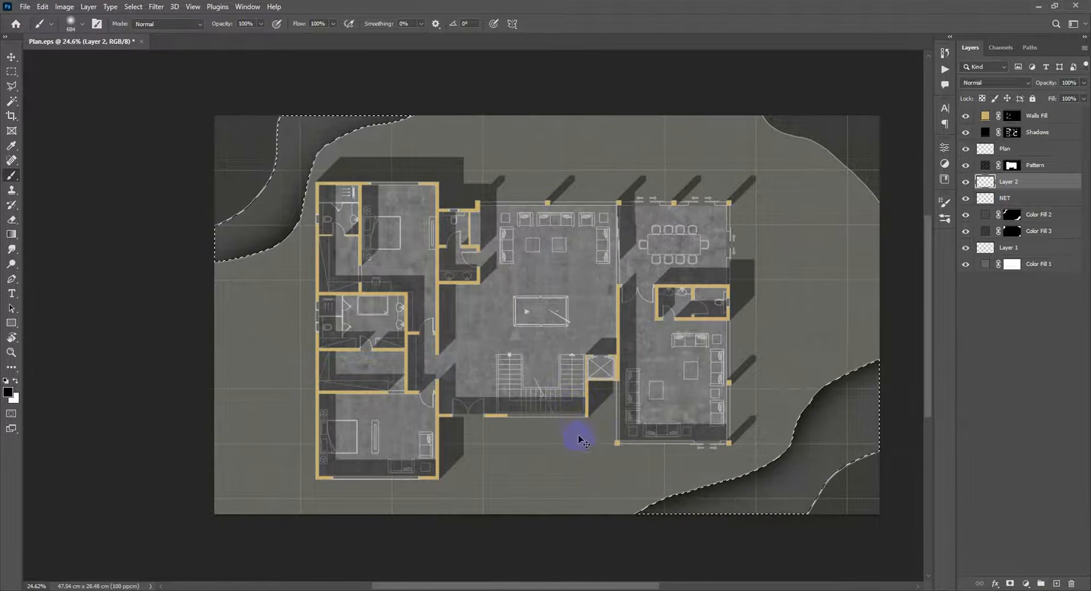
key(ctrl+d)
Step: Lower the opacity of Layer 2 with the painted shadows to 43% and compare the plan with and without it
key(v)
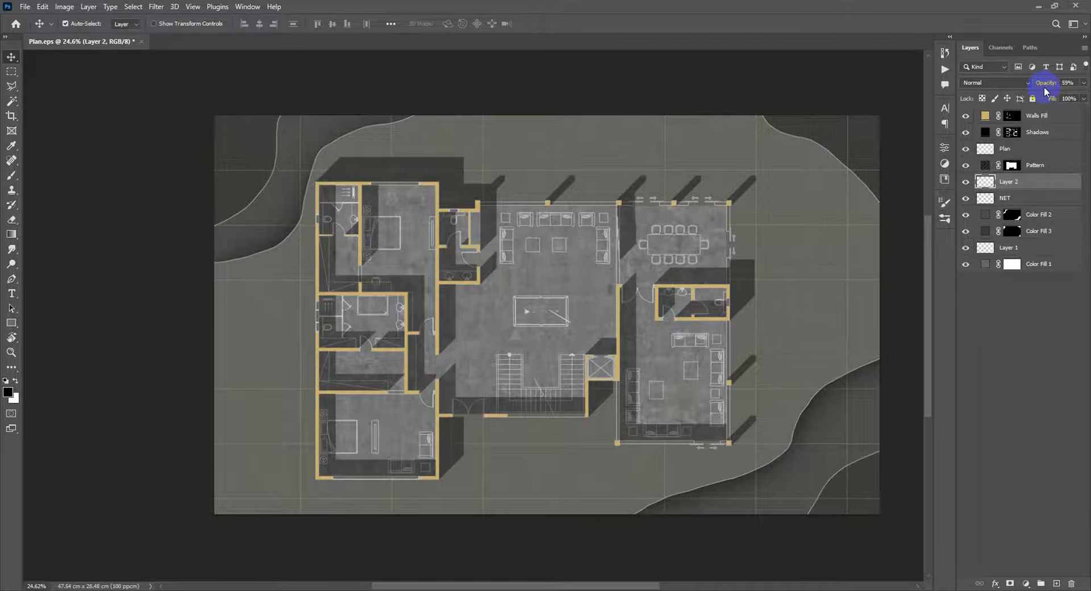
drag(1044, 86, 1044, 84)
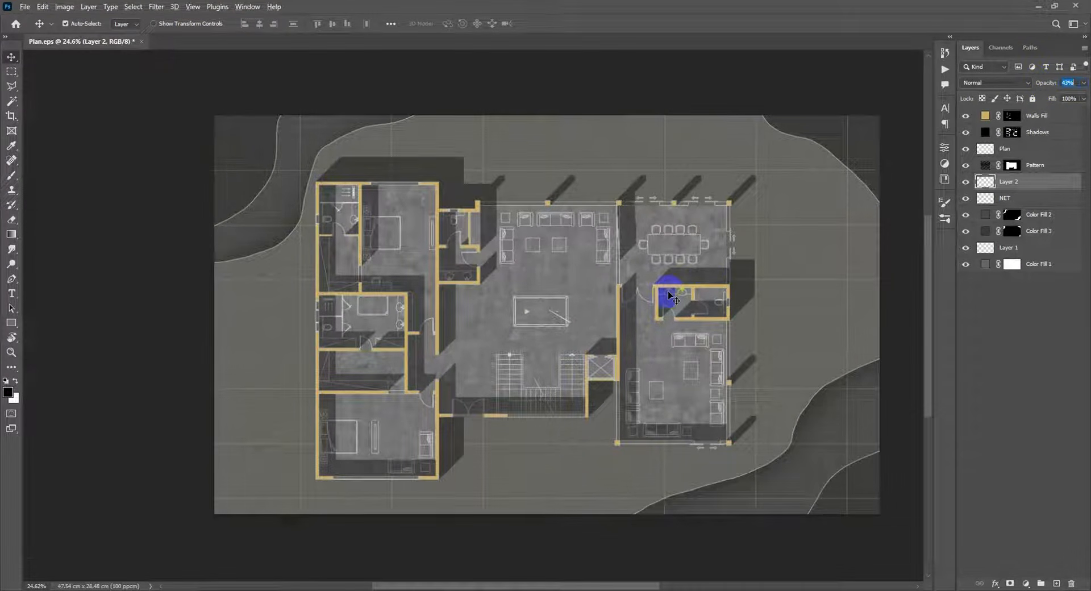
click(966, 182)
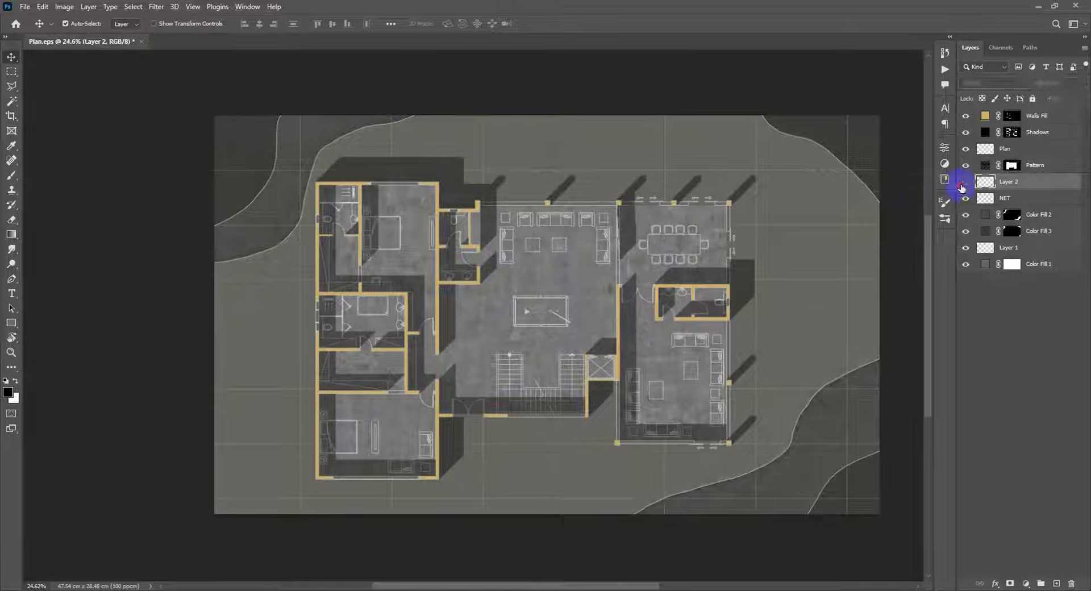
Step: Rename Layer 2 as Shadows and Layer 1 as Contour Lines
click(996, 188)
text(Shado)
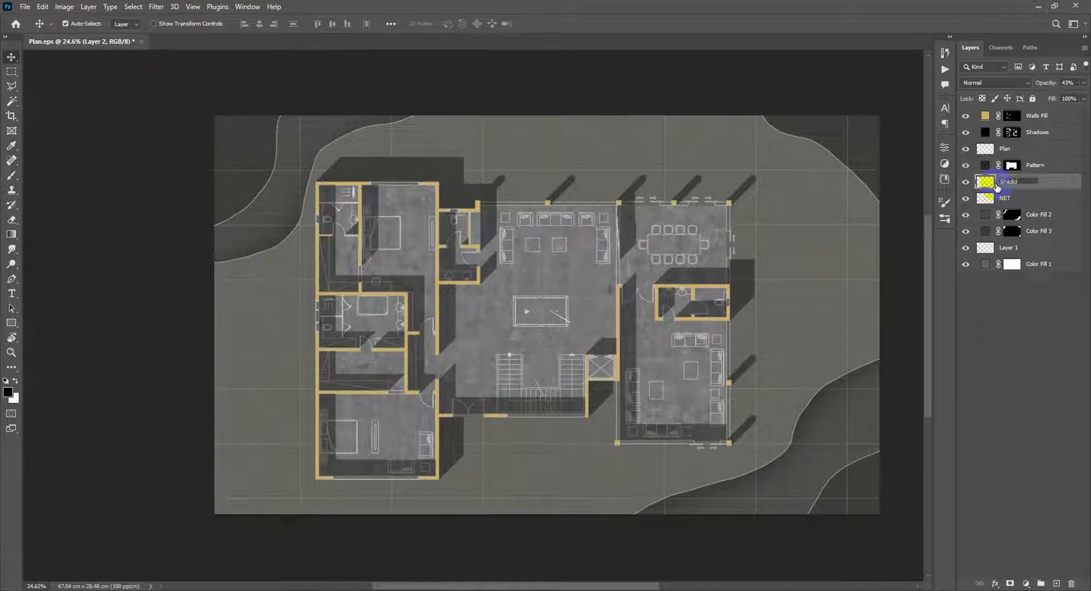
text(ws)
key(Return)
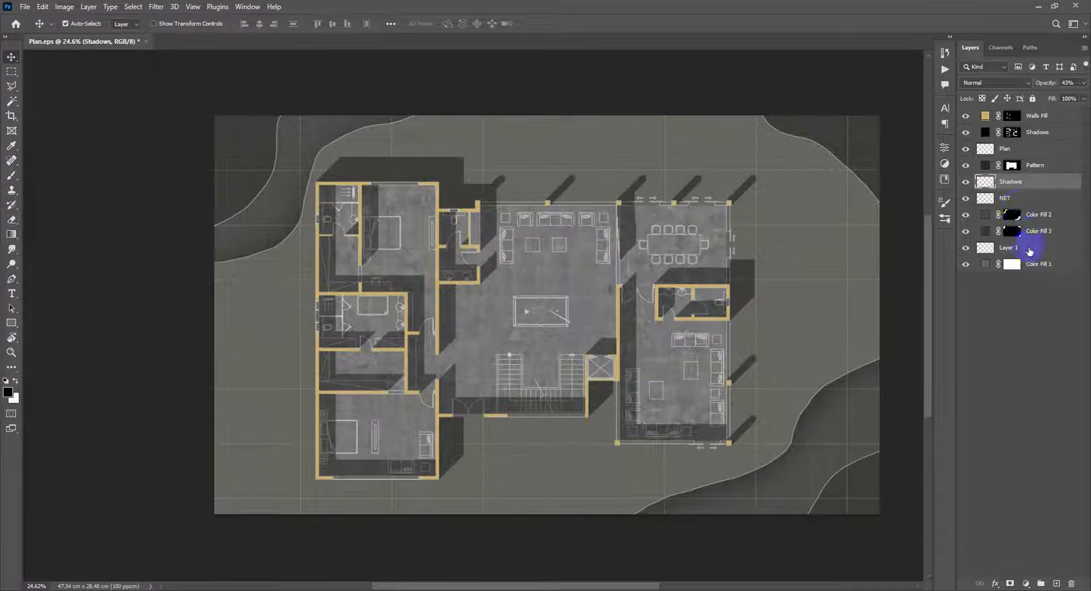
click(1015, 248)
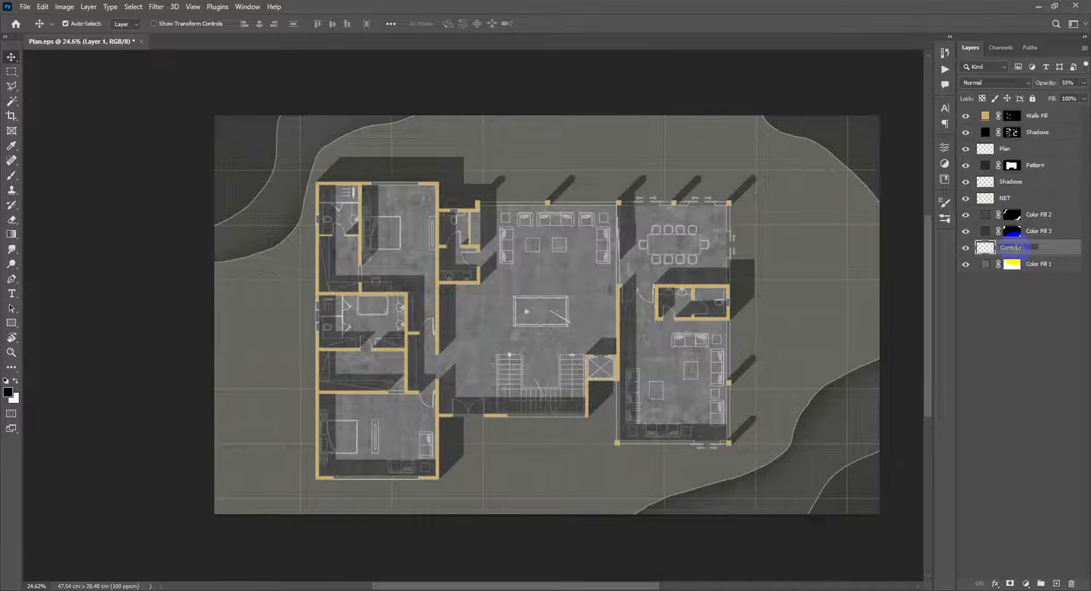
key(Return)
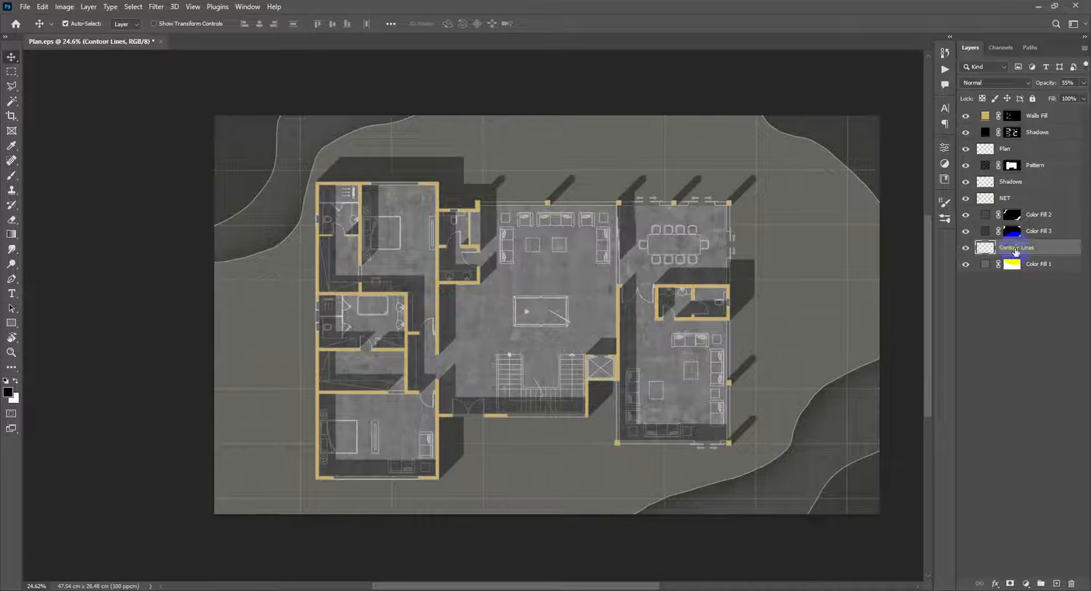
Step: Add a new layer named Trees directly above the Plan layer
click(1041, 150)
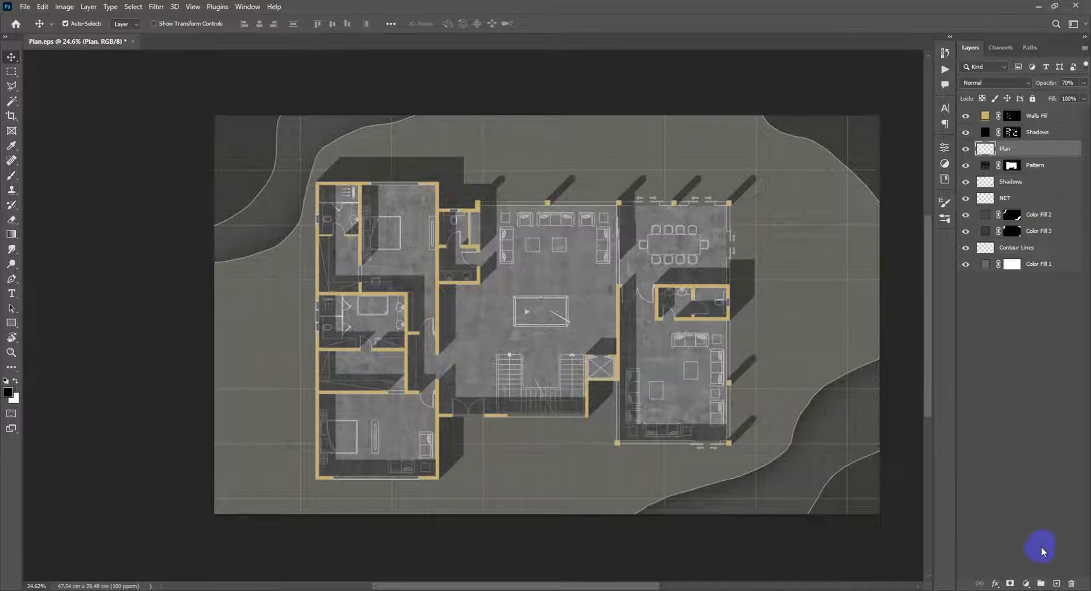
click(1055, 584)
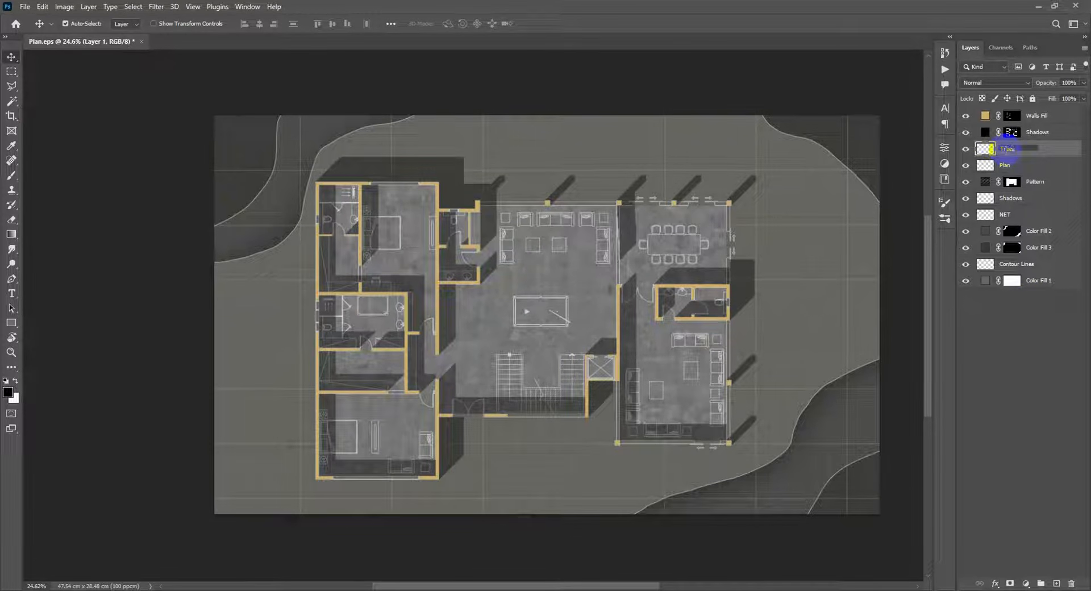
key(Return)
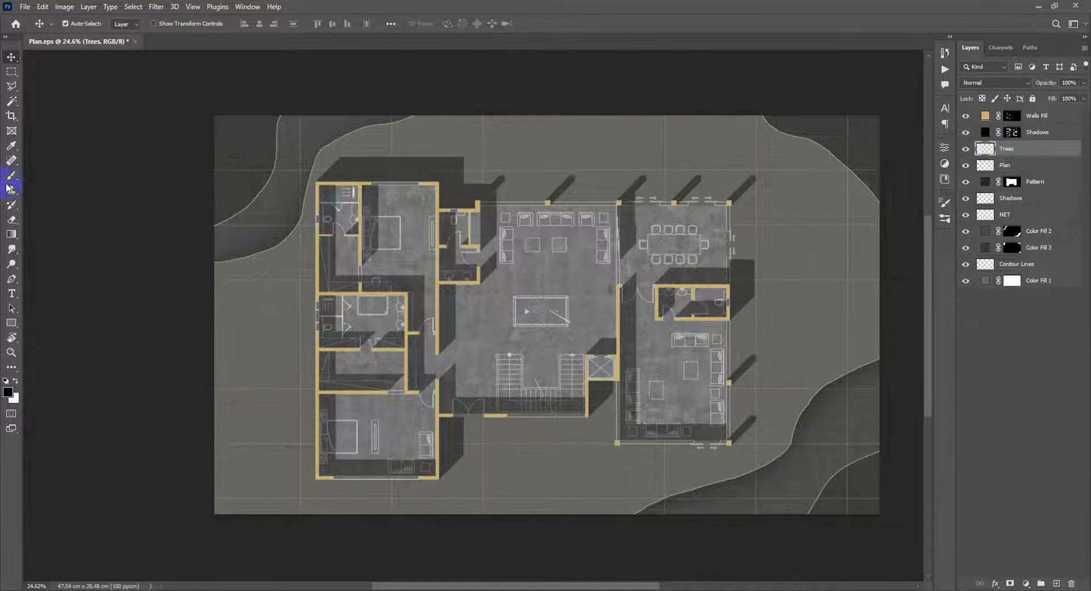
Step: Choose the first 178 px tree brush in the TopView Trees group for the Brush tool and enlarge it to about 414 px
click(10, 178)
right_click(483, 290)
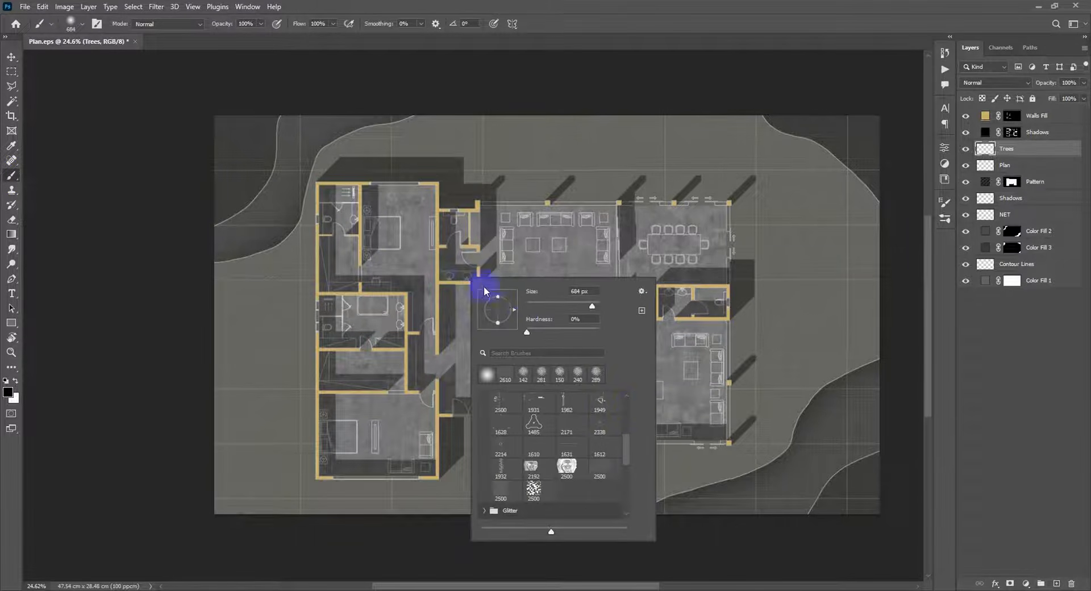
drag(629, 444, 625, 487)
click(502, 448)
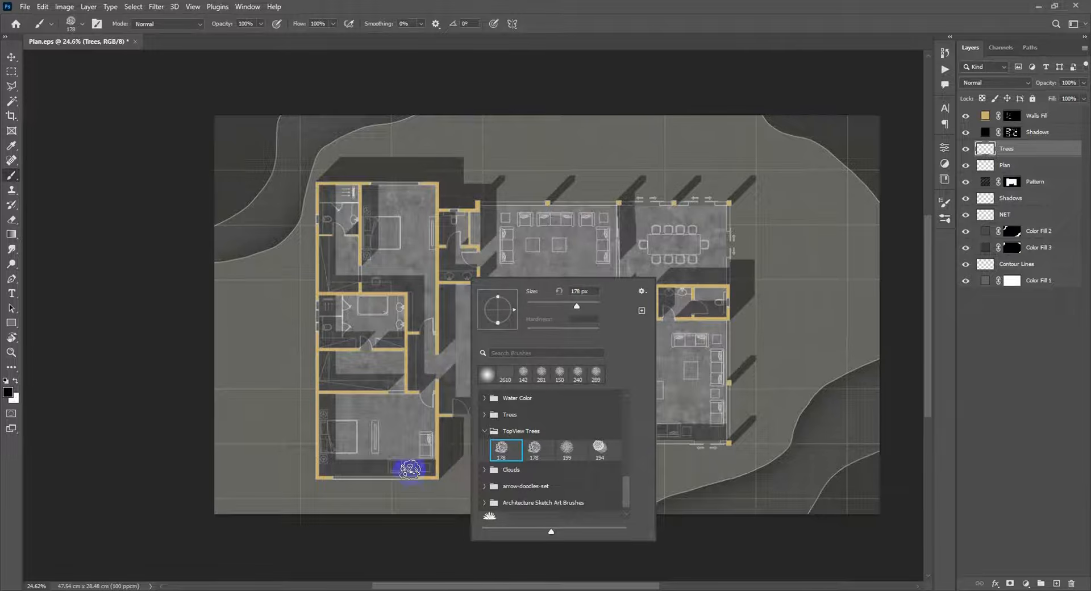
click(402, 470)
Step: Set the foreground color to white #ffffff for the tree brush
click(9, 392)
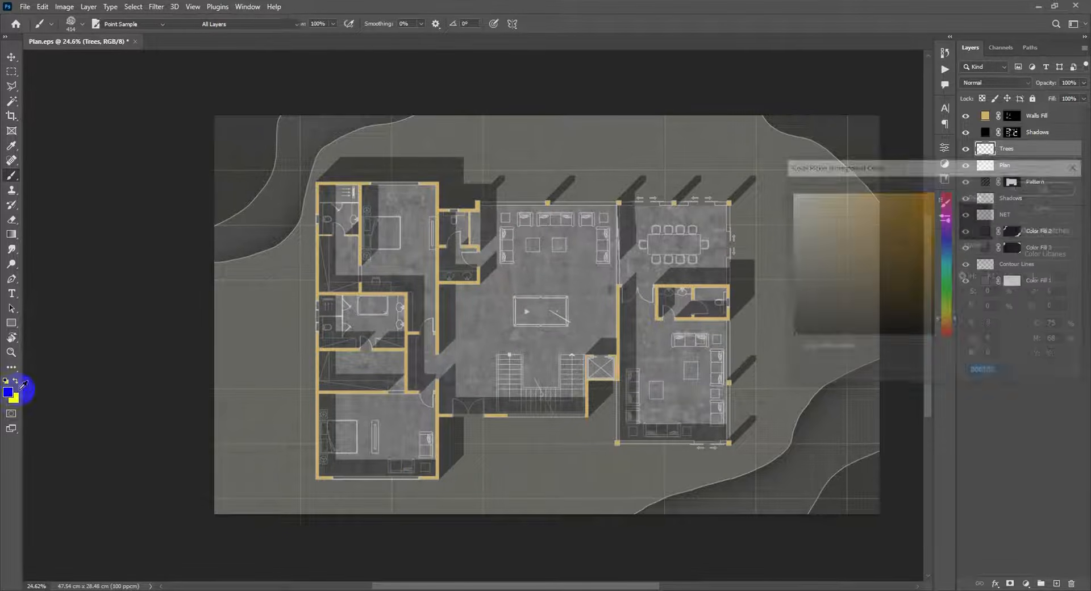
drag(851, 253, 787, 176)
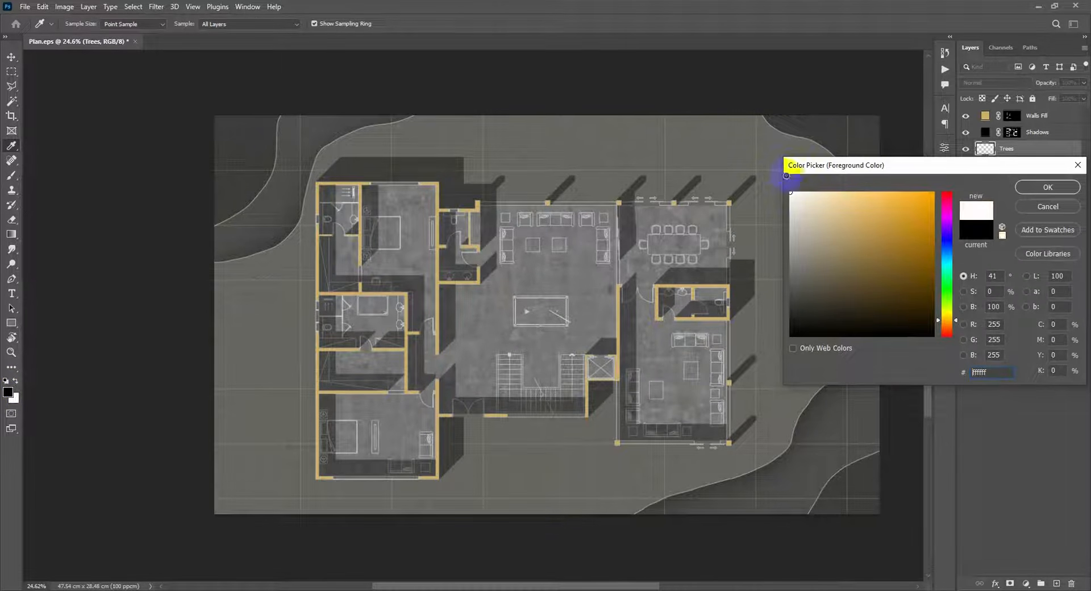
click(1036, 188)
Step: Stamp a large white tree and a smaller one of about 202 px at the lower-right corner of the plan's left wing
click(458, 463)
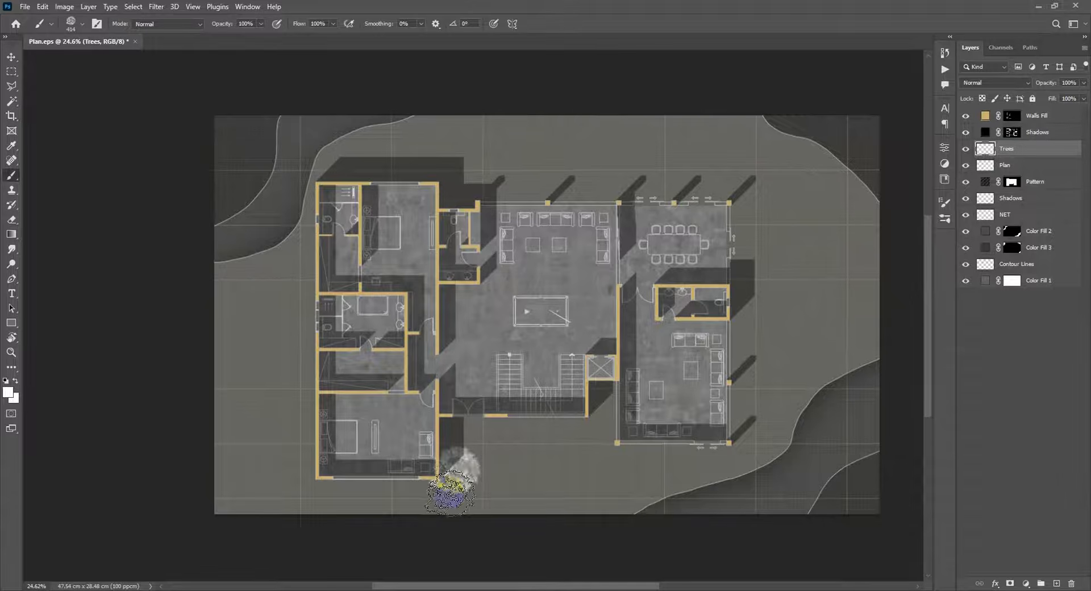
key(bracketleft)
key(bracketleft)
key(bracketleft)
key(bracketleft)
click(435, 485)
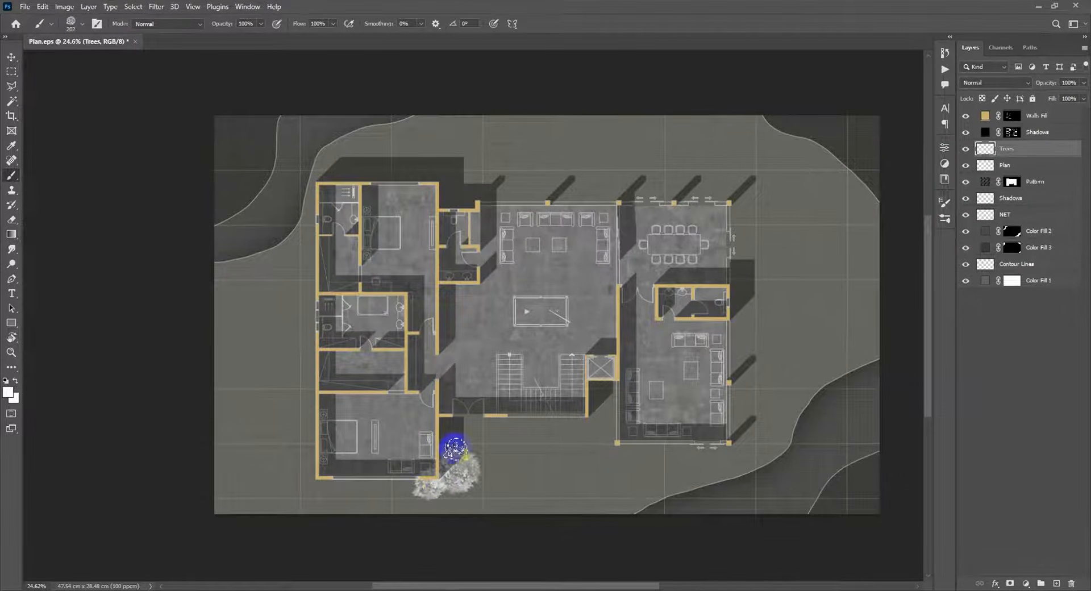
Step: Enlarge the tree brush to about 373 px and stamp trees below the elevator shaft and below the right wing's lower-left corner
key(bracketright)
key(bracketright)
key(bracketright)
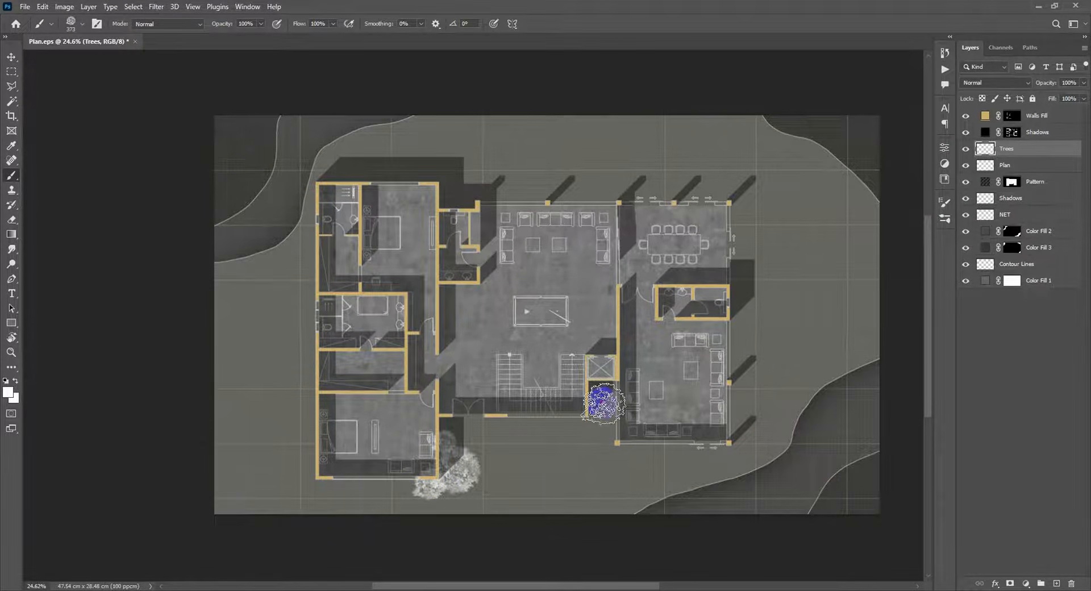
click(603, 402)
click(618, 466)
Step: Stamp smaller trees of about 260 to 275 px along the right wing's outer east side and around its upper-right corner
key(bracketleft)
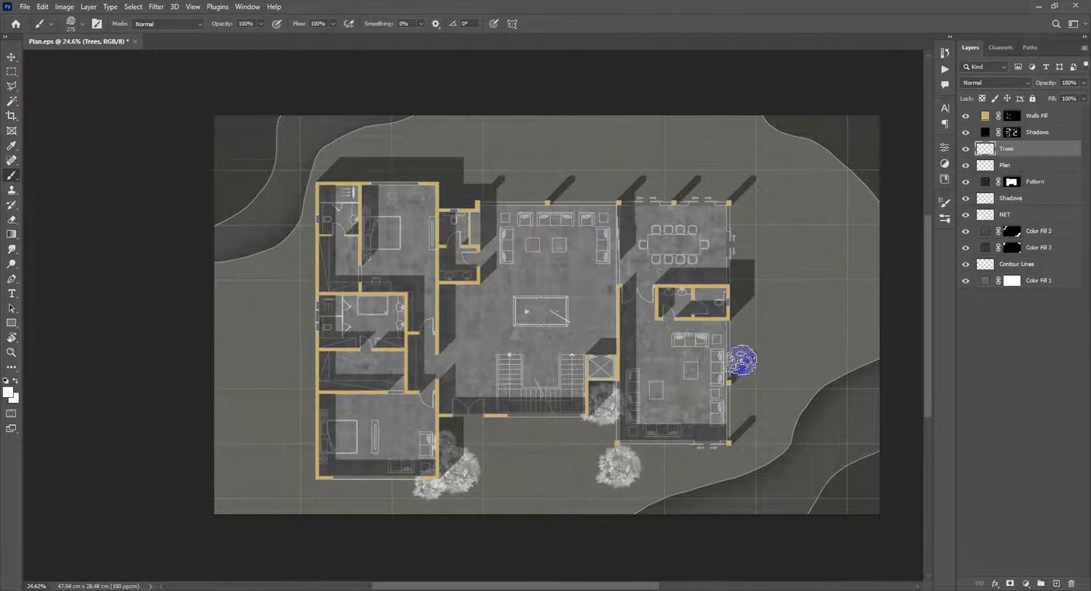
click(740, 341)
key(bracketleft)
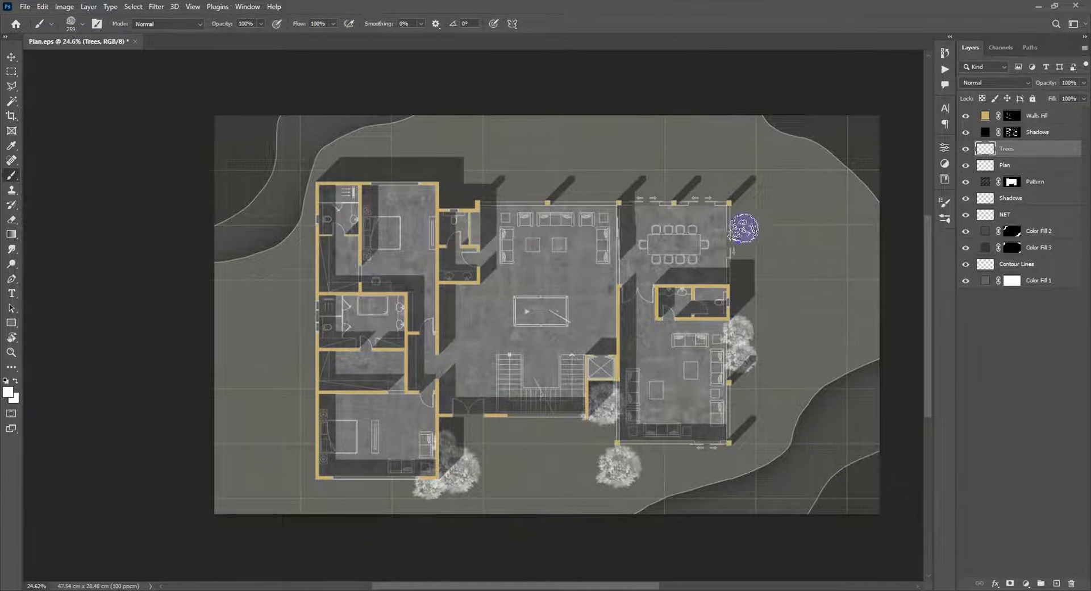
click(725, 190)
click(743, 207)
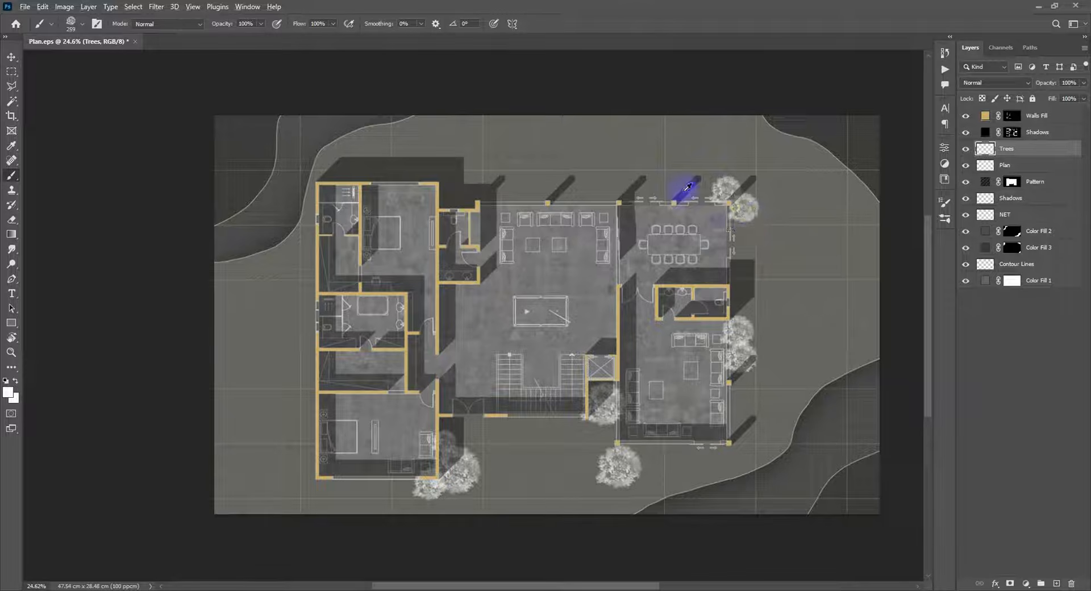
Step: Stamp a large tree of about 454 px near the canvas's upper edge above the dining room
key(bracketright)
key(bracketright)
key(bracketright)
key(bracketright)
click(697, 134)
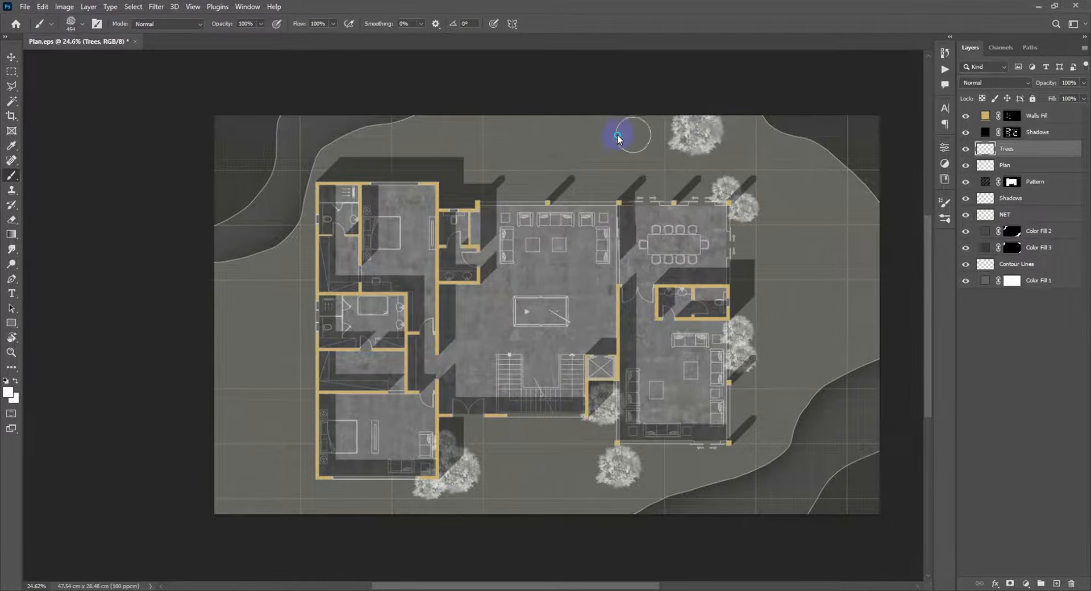
Step: Stamp a small tree of about 162 px and a larger one of about 308 px just above the central living room
key(bracketleft)
key(bracketleft)
key(bracketleft)
key(bracketleft)
key(bracketleft)
key(bracketleft)
click(570, 194)
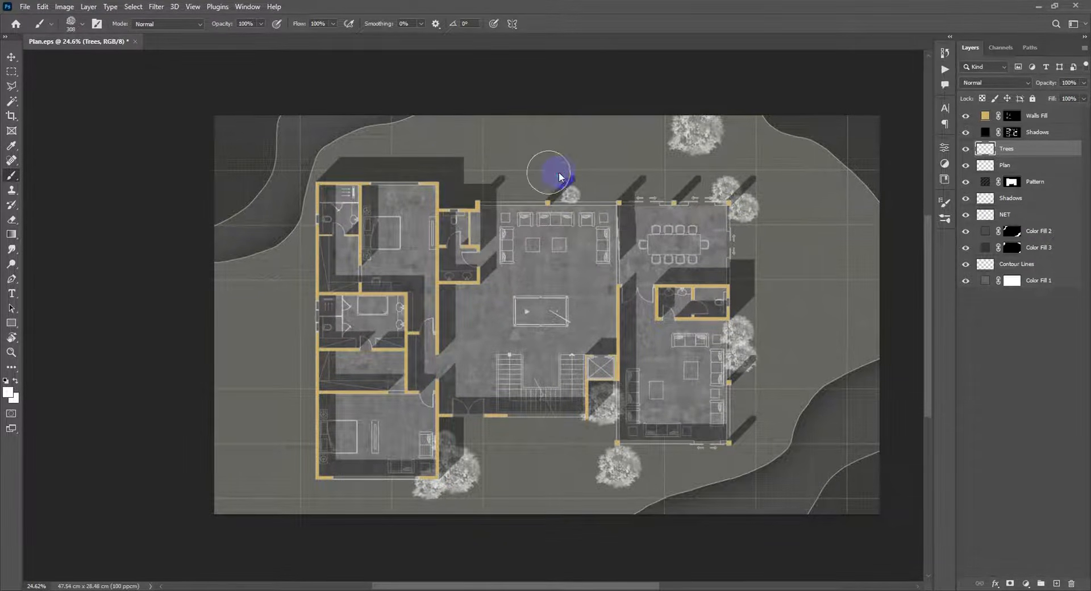
click(560, 176)
Step: Stamp two trees of about 332 px above the left wing, one at its upper-right corner and one over its middle
key(bracketright)
click(456, 169)
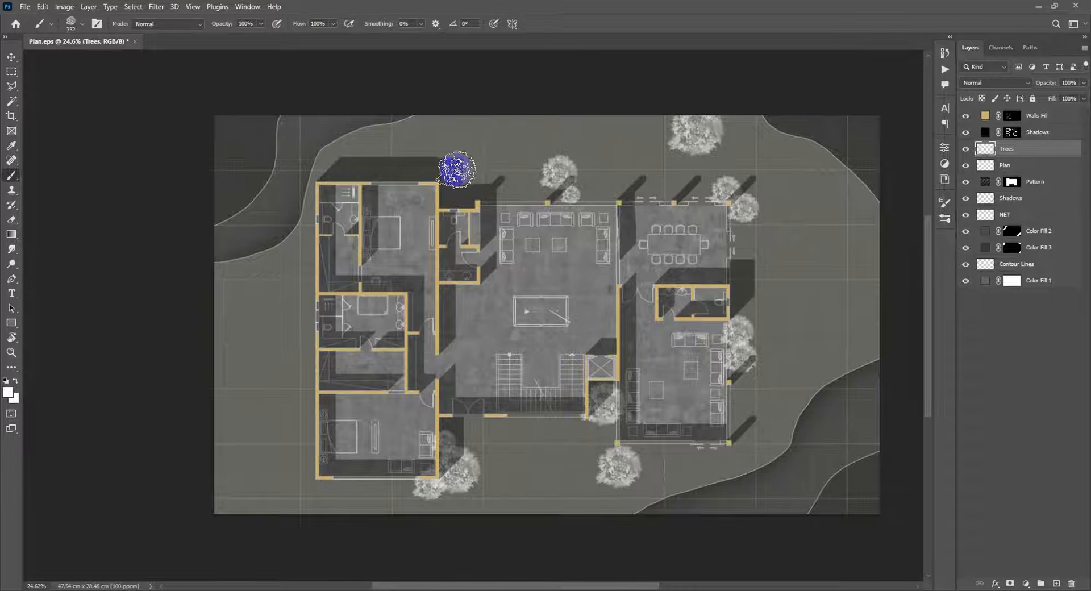
click(375, 143)
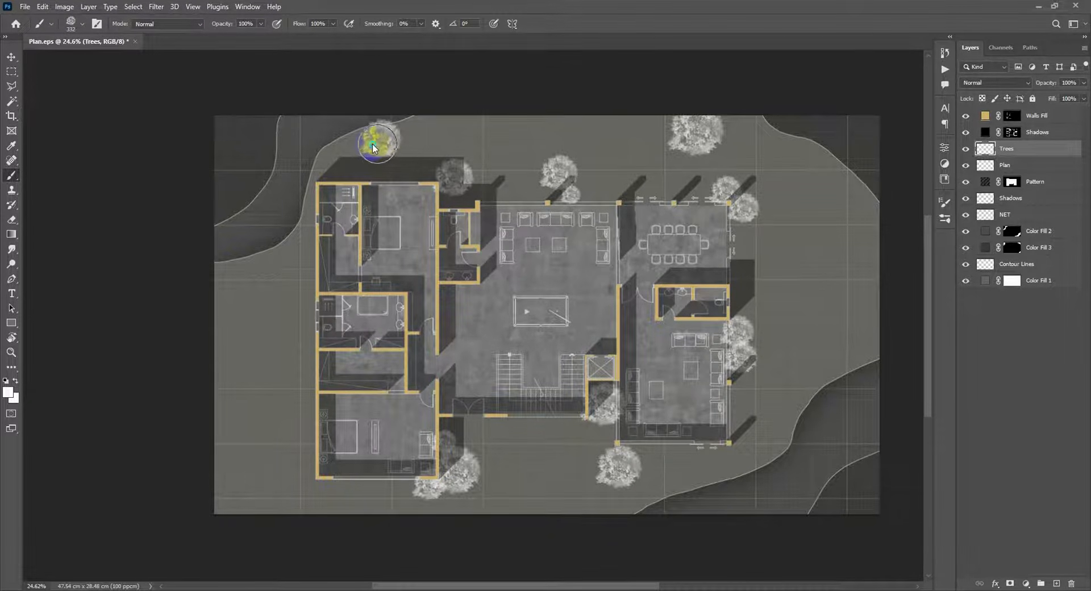
Step: Stamp a tree of about 194 px on the canvas's left edge, plus 381 px trees lower on that edge and in the lower-right corner
click(224, 264)
key(bracketright)
key(bracketright)
click(225, 431)
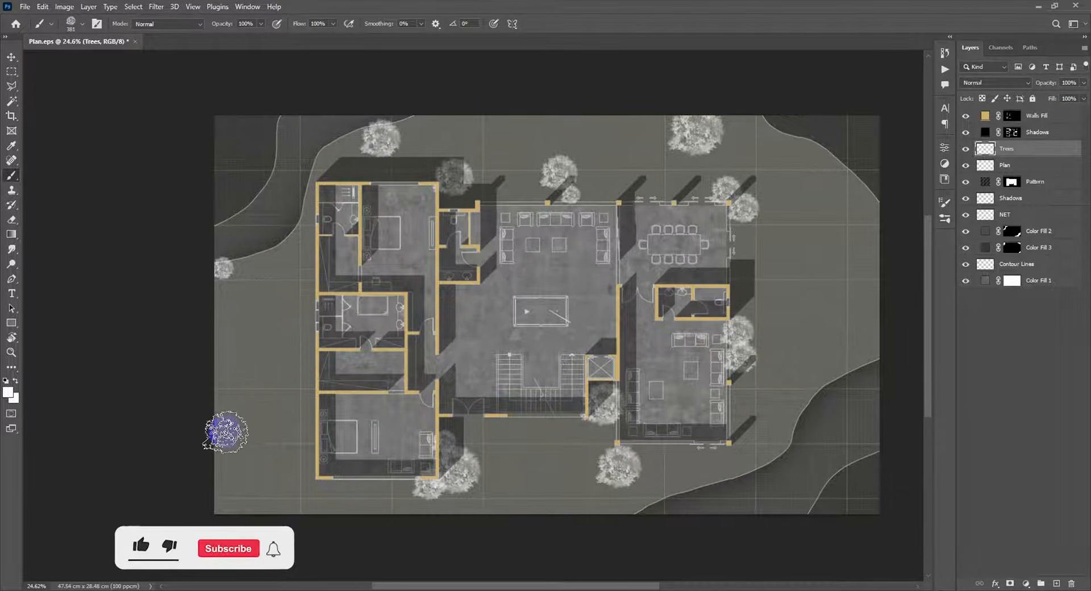
click(864, 511)
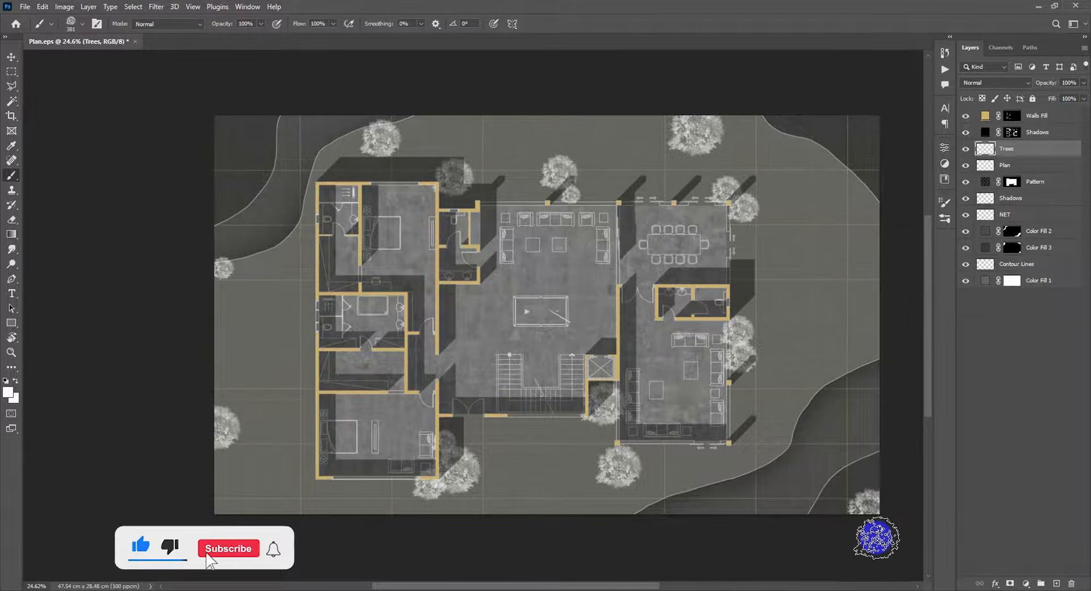
Step: Choose the 199 px tree brush in the TopView Trees group and stamp a tree beside the cluster at the left wing's lower-right corner
right_click(680, 319)
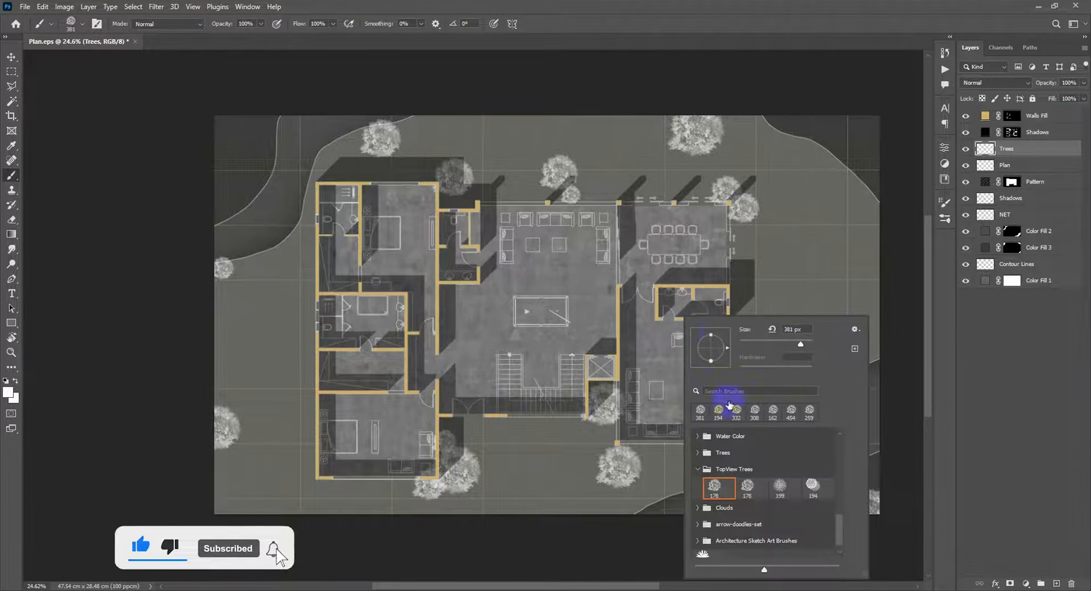
click(782, 490)
click(489, 470)
click(481, 451)
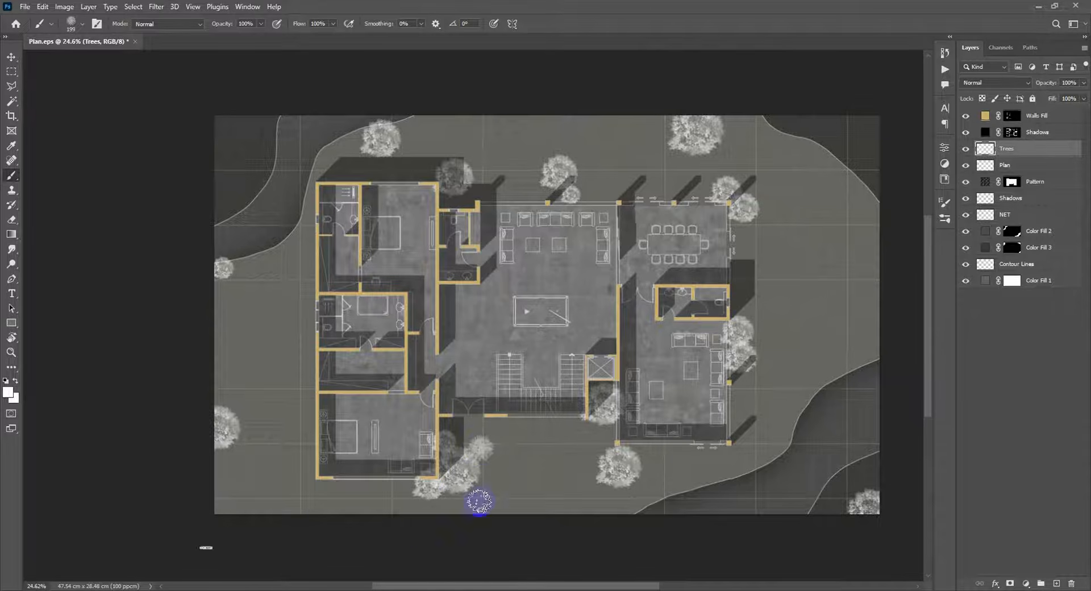
Step: Stamp three trees around the left wing's lower-left corner, two below the wall and one outside the west wall
click(350, 485)
click(317, 482)
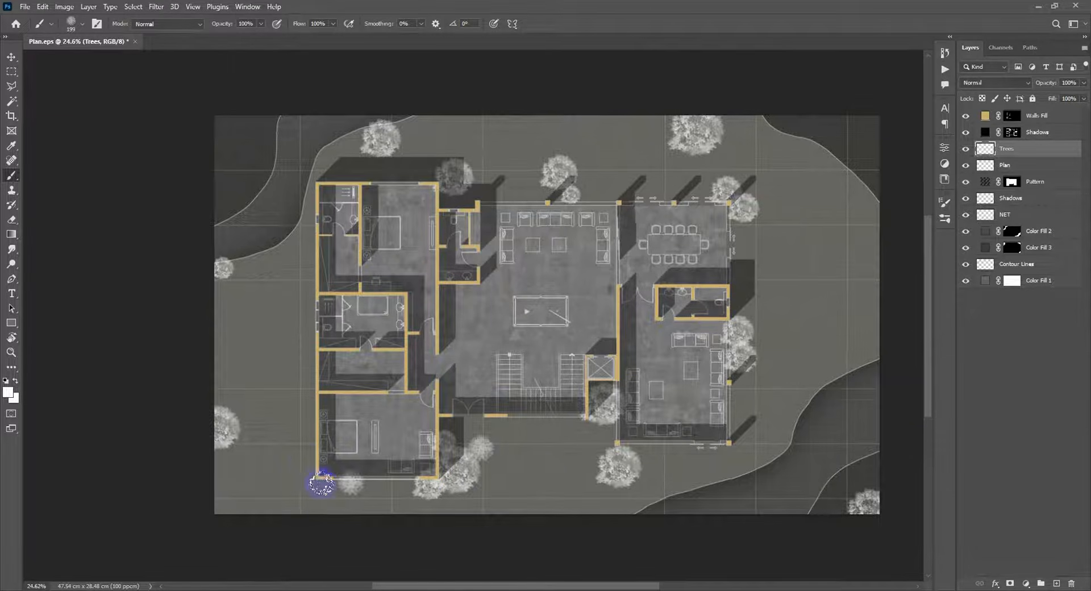
click(310, 452)
Step: Enlarge the brush to about 321 px and stamp trees above the central bathroom, below the stairs and by the right wing's lower-right corner
key(bracketright)
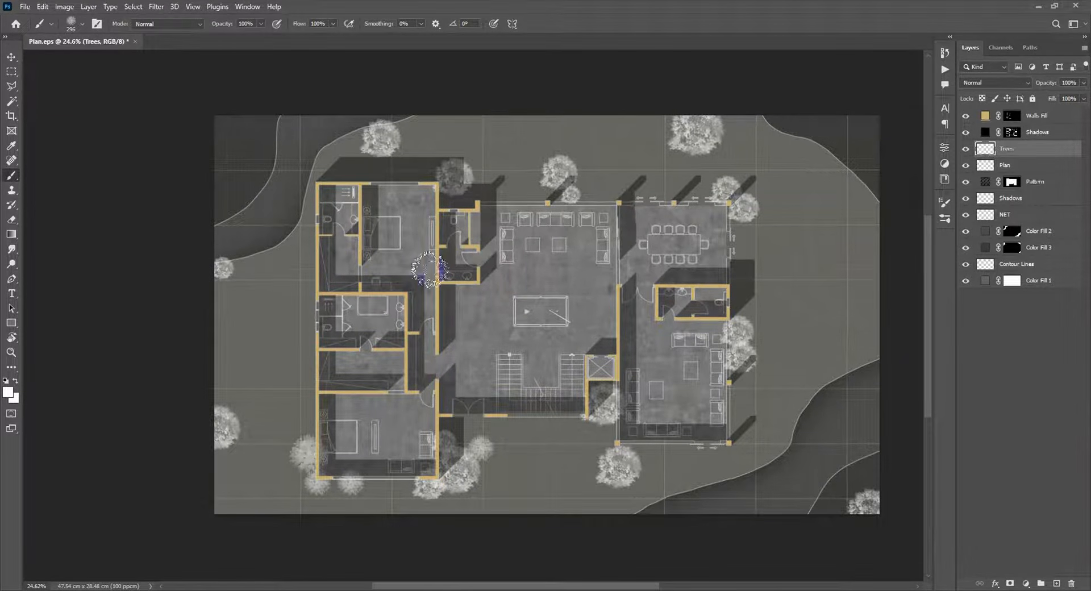
key(bracketright)
click(475, 183)
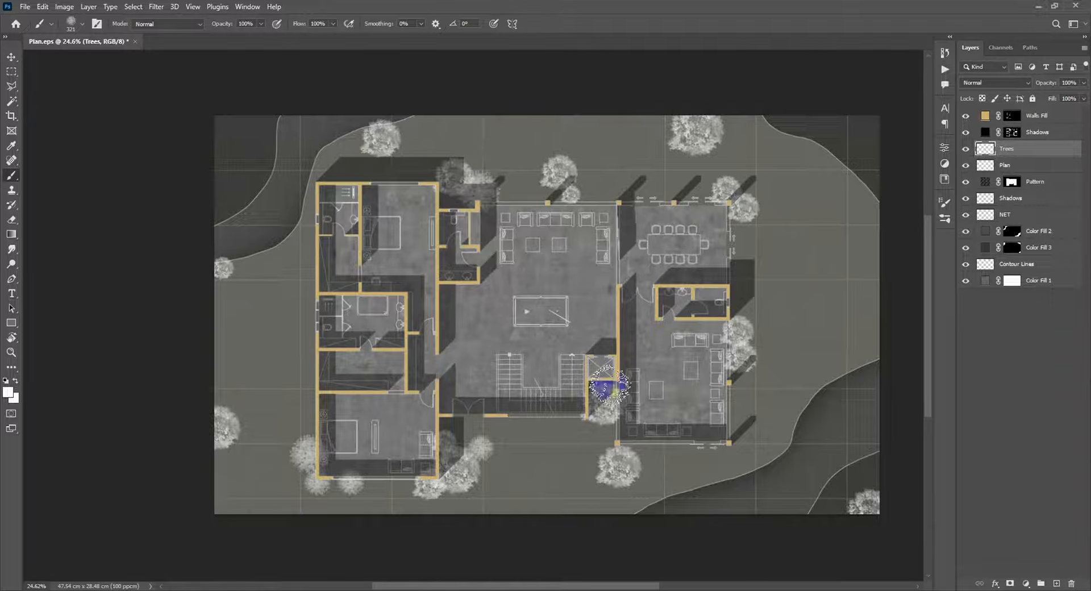
click(579, 426)
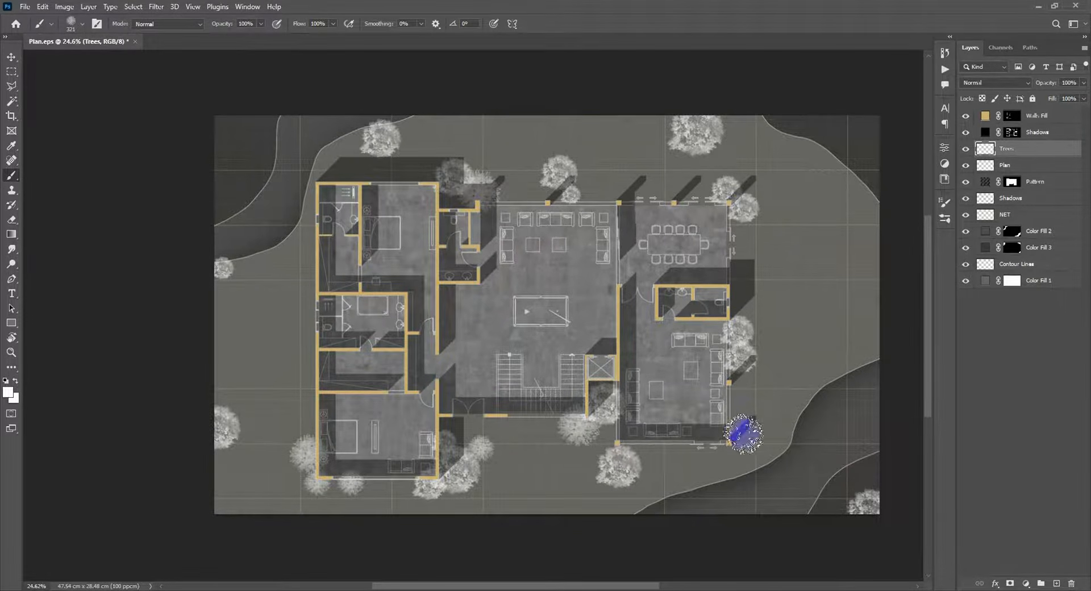
click(739, 409)
Step: Enlarge the brush to about 410 px and stamp two trees overlapping the canvas's right edge
key(bracketright)
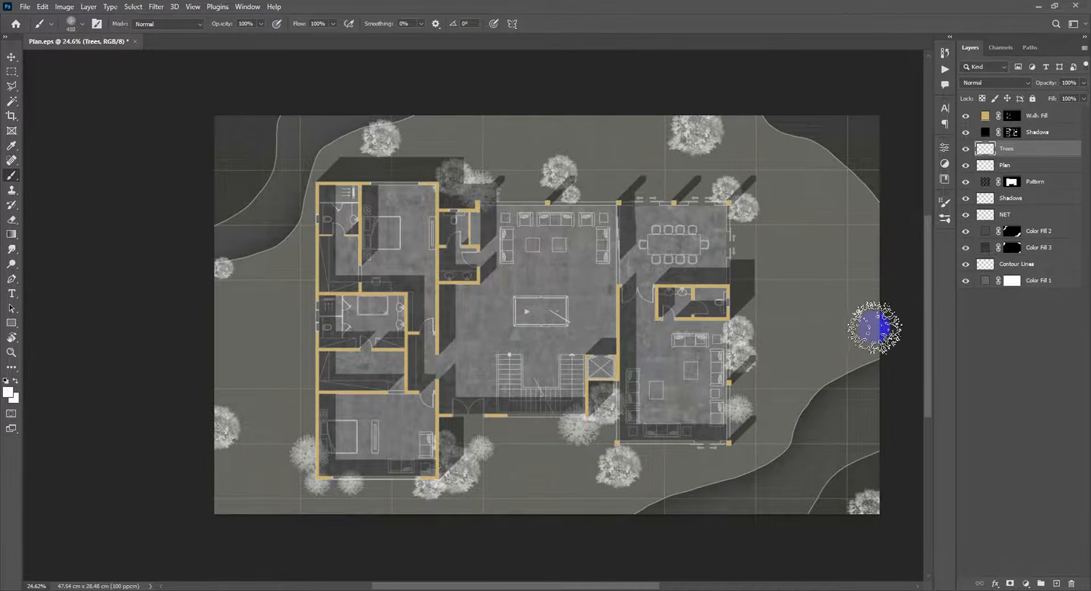
click(875, 328)
click(897, 260)
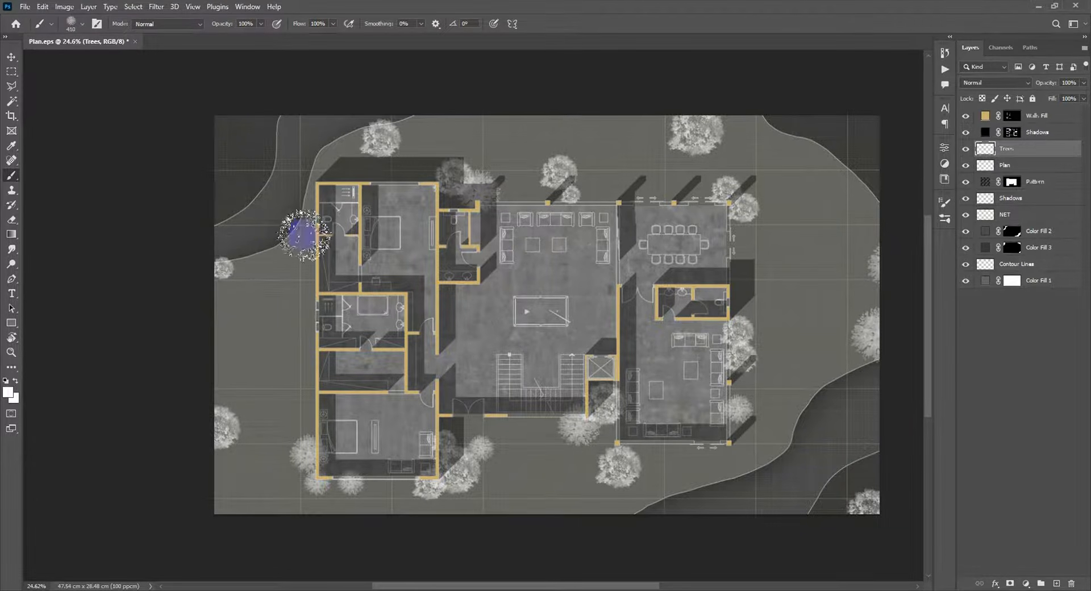
Step: Shrink the brush and stamp a small cluster of trees outside the upper part of the left wing's west wall
key(bracketleft)
key(bracketleft)
key(bracketleft)
key(bracketleft)
key(bracketleft)
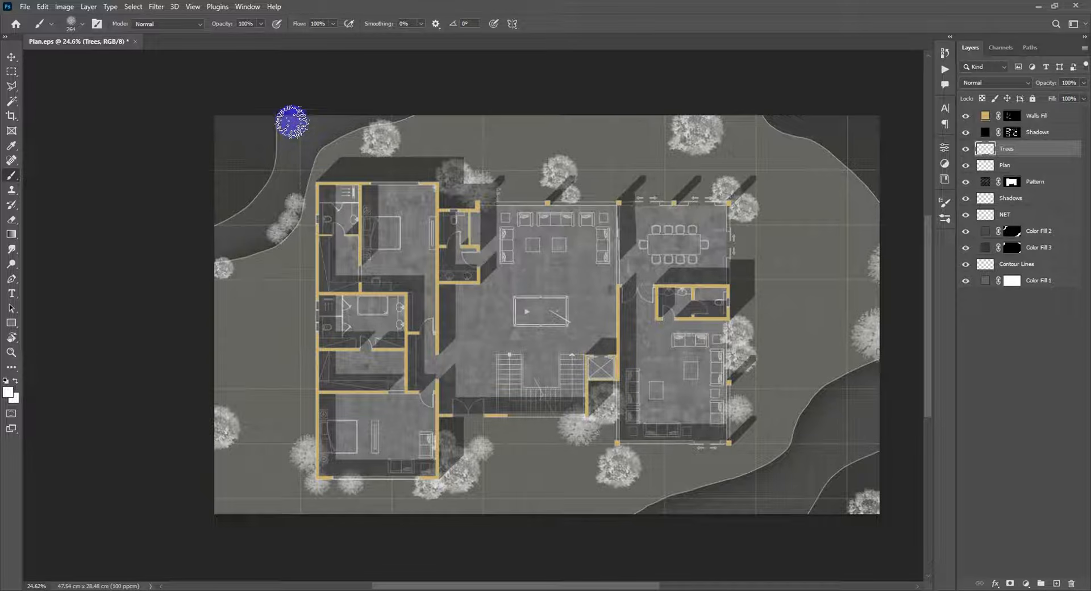
Step: Stamp three trees of about 264 px or smaller on the canvas edges around the shaded upper-left corner
click(291, 124)
key(bracketright)
key(bracketright)
click(211, 164)
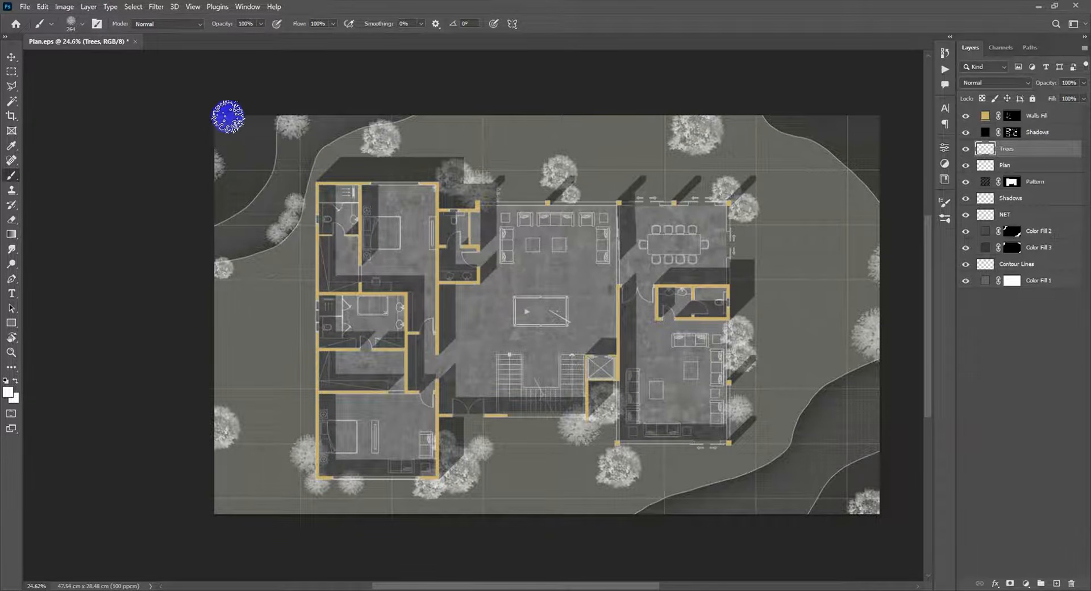
click(231, 117)
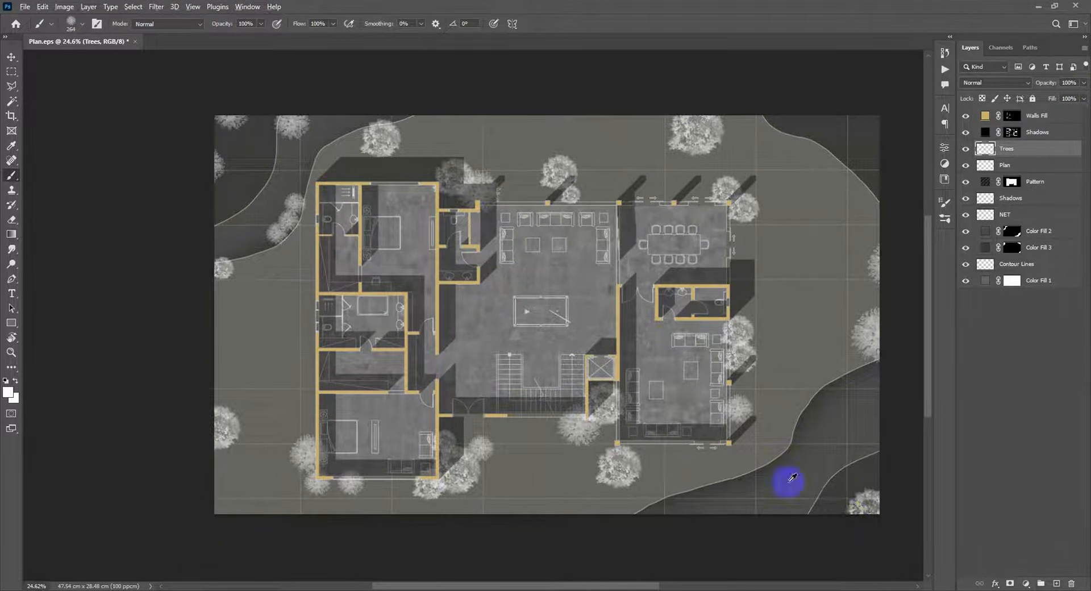
Step: Stamp a row of trees along the lower-right contour line, reducing the brush to about 191 px toward the canvas's bottom edge
key(bracketright)
mouse_move(857, 390)
mouse_down()
mouse_move(828, 402)
mouse_move(816, 433)
mouse_up()
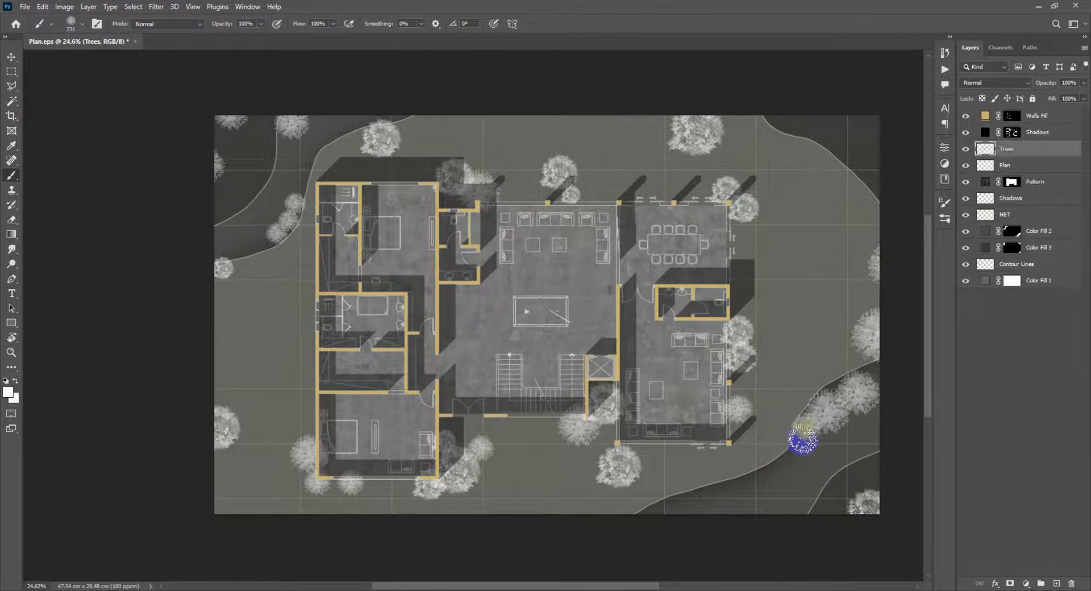
right_click(789, 457)
click(773, 476)
key(bracketleft)
click(767, 475)
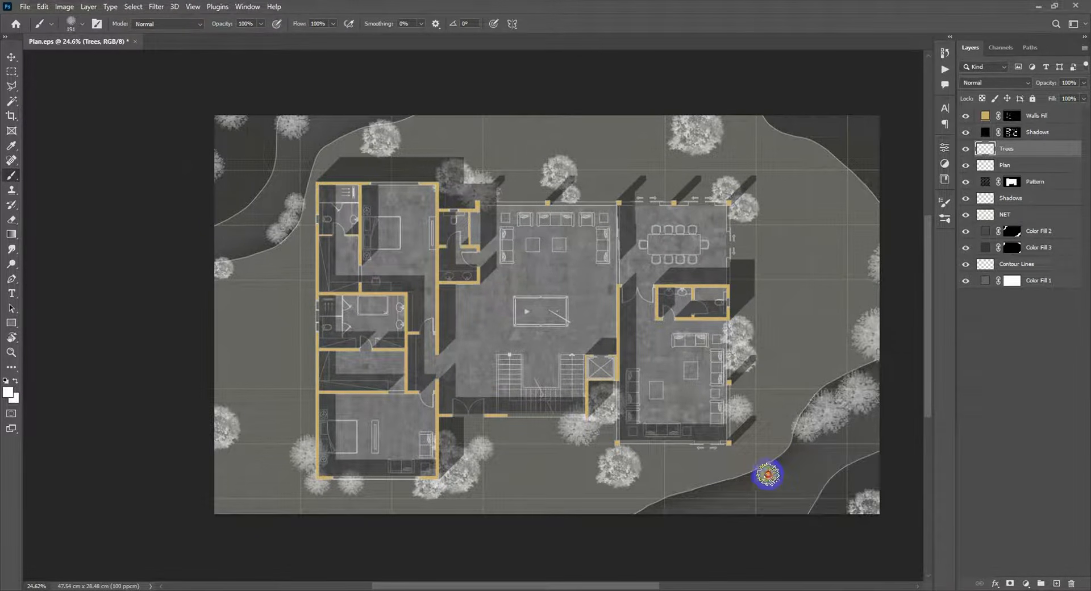
click(747, 486)
click(677, 506)
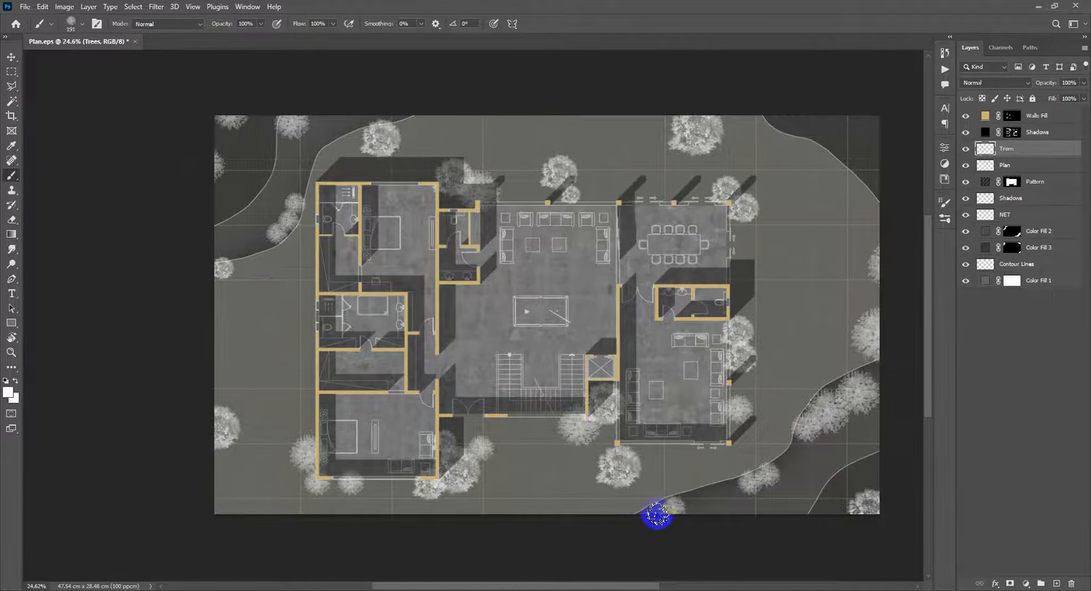
click(652, 512)
Step: Choose the second 178 px TopView Trees brush and stamp small trees of about 129 px along the bottom edge and the lower-right contour
right_click(626, 453)
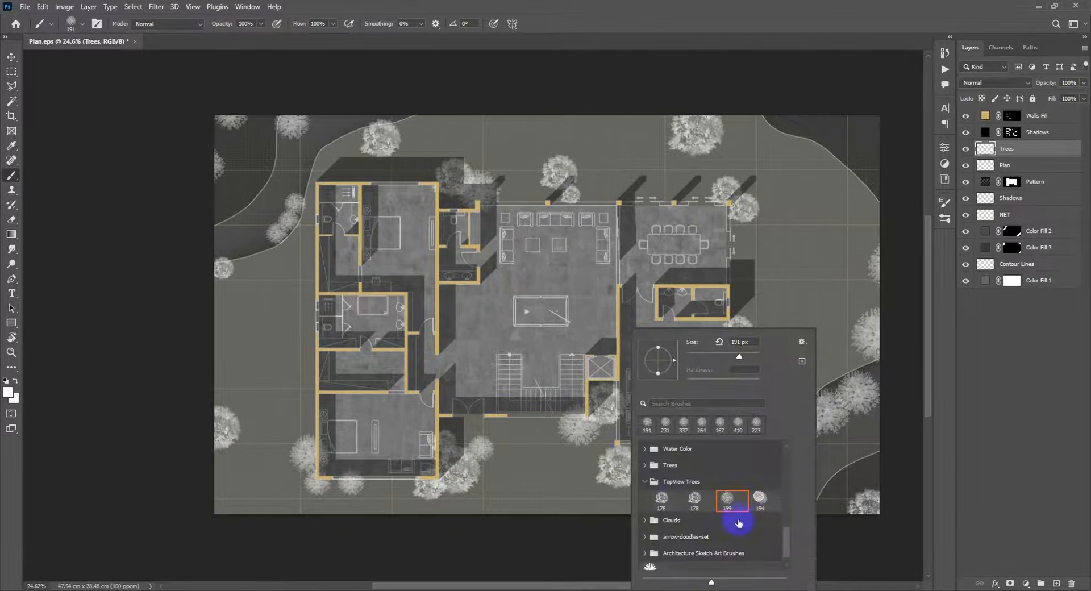
click(706, 506)
click(488, 493)
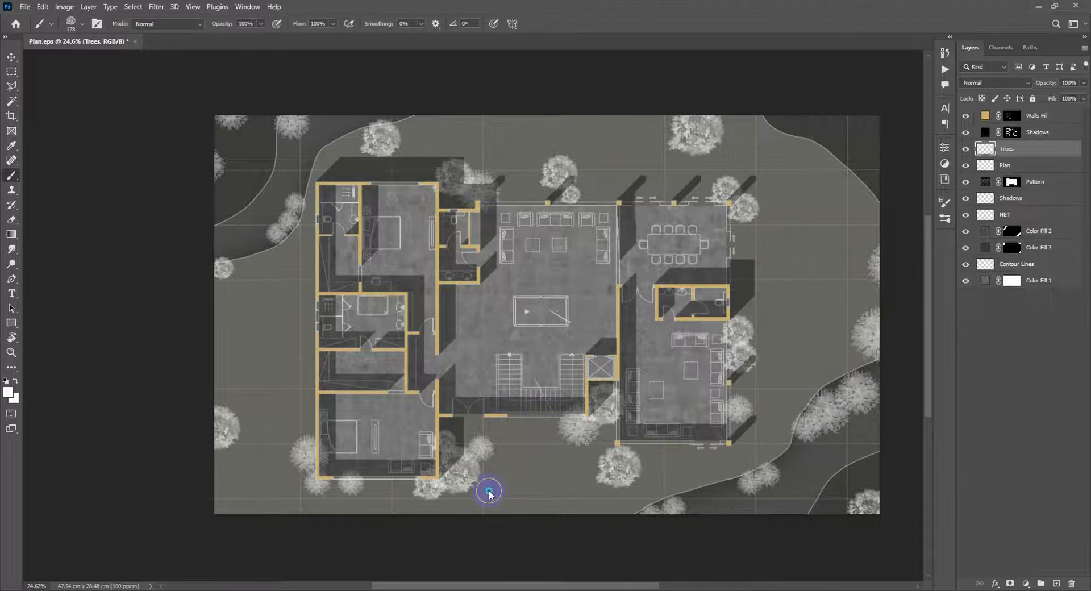
click(435, 514)
click(606, 513)
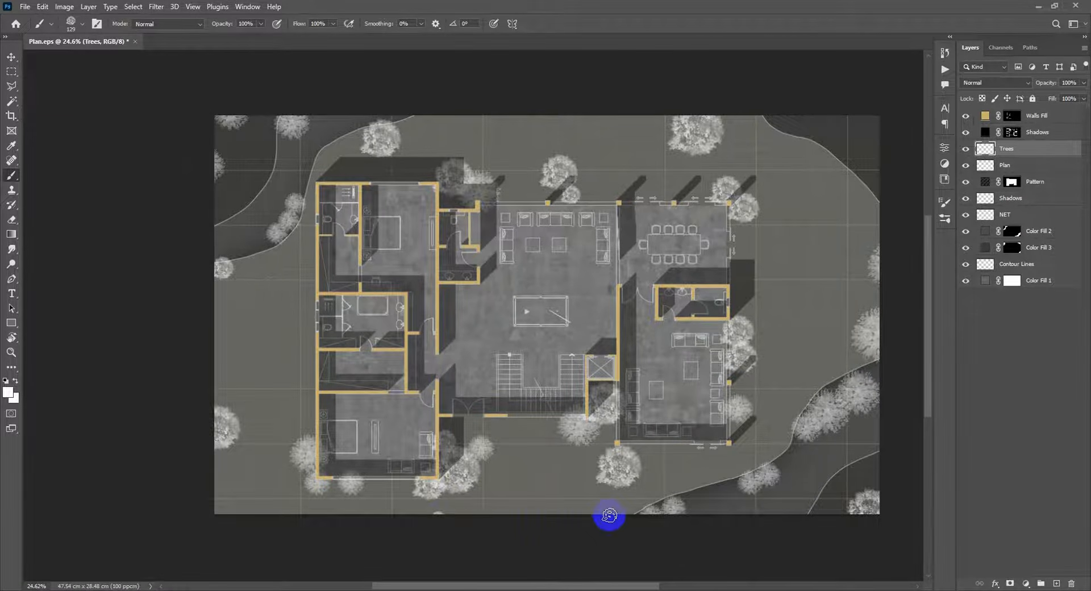
click(707, 513)
click(868, 476)
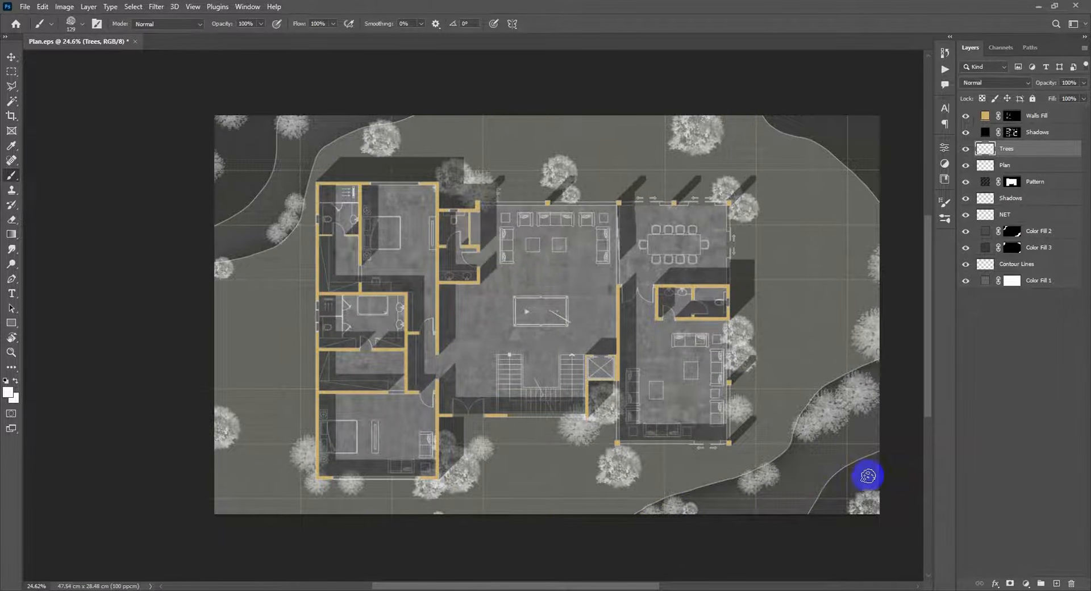
click(861, 457)
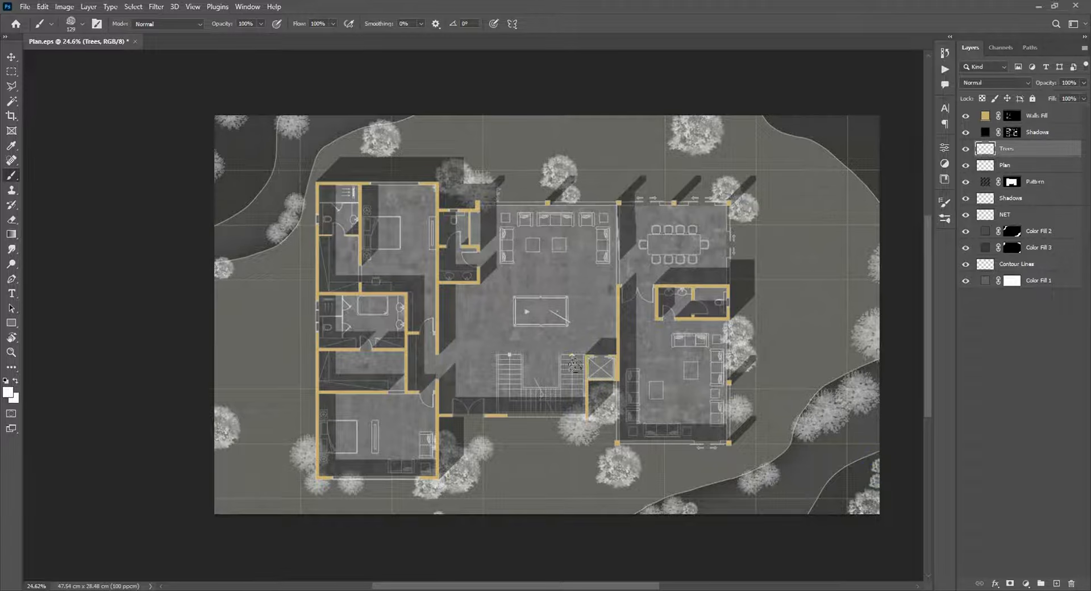
Step: Enlarge the brush to about 275 px and stamp trees around the left wing's upper-left and lower-left corners
alt+drag(339, 202, 349, 201)
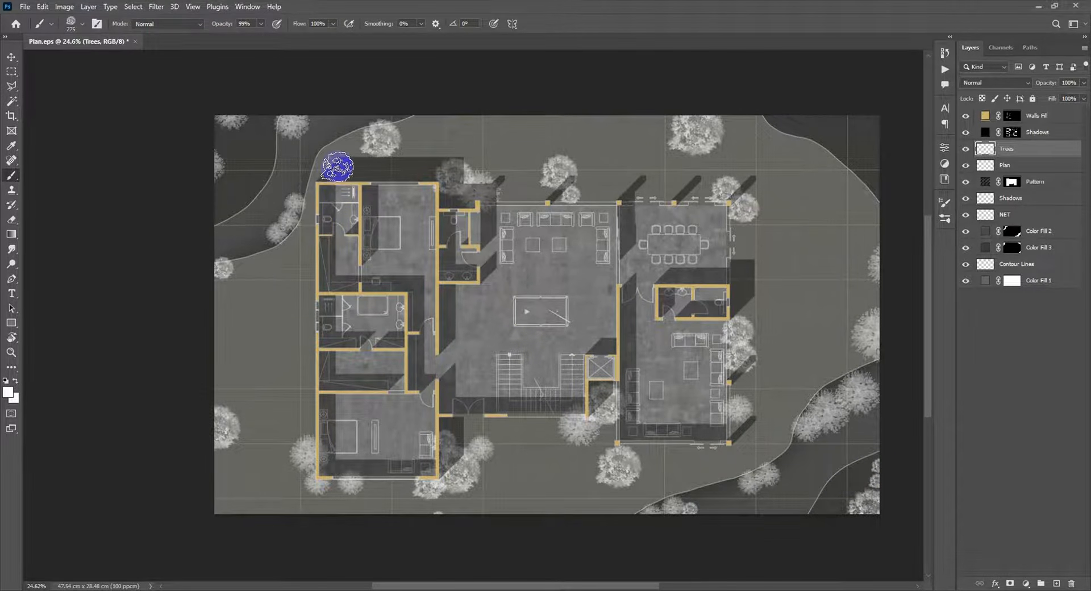
click(330, 173)
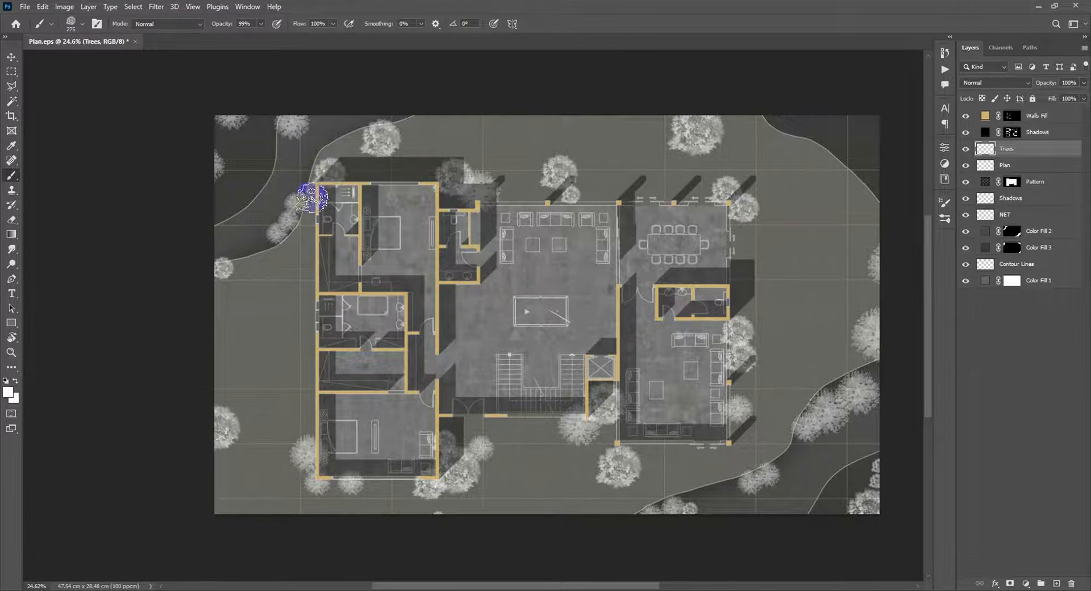
click(310, 205)
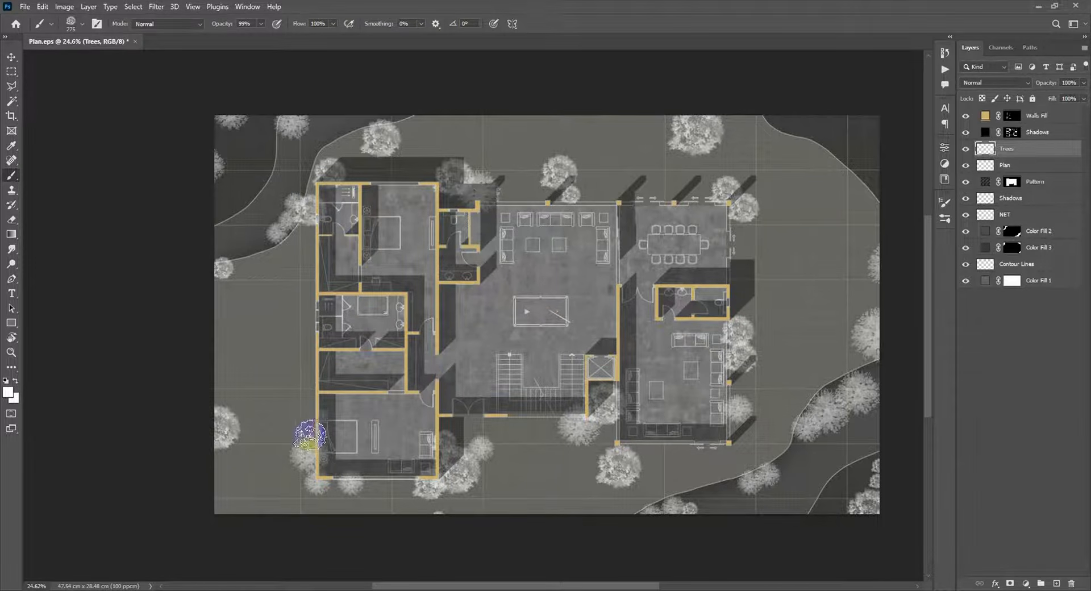
click(297, 483)
Step: Erase the trees overlapping the plan's interior rooms with a soft eraser of about 513 px at 30% opacity
key(e)
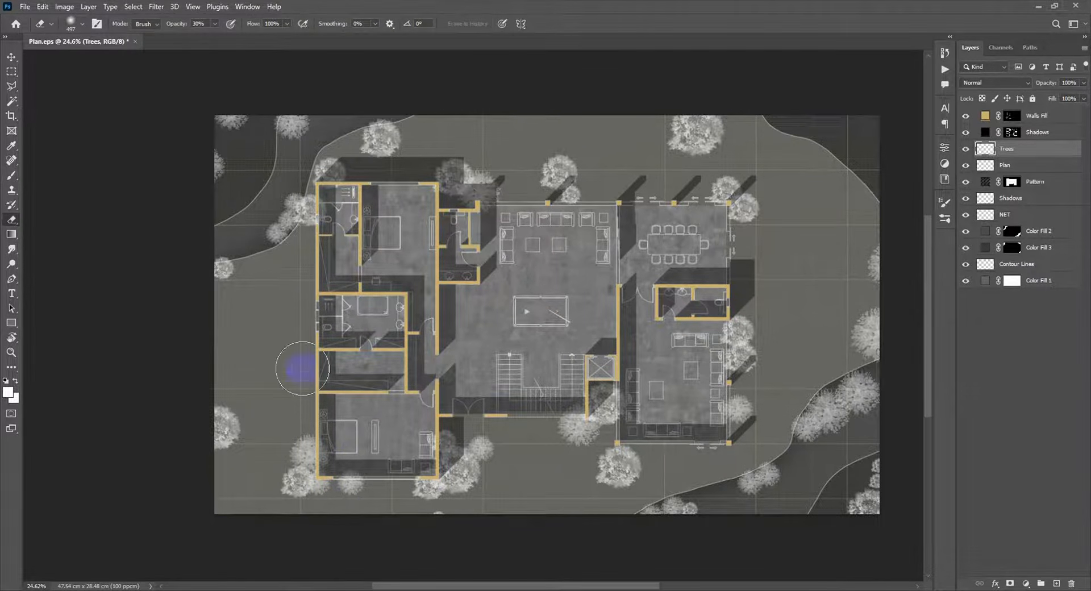
right_click(296, 337)
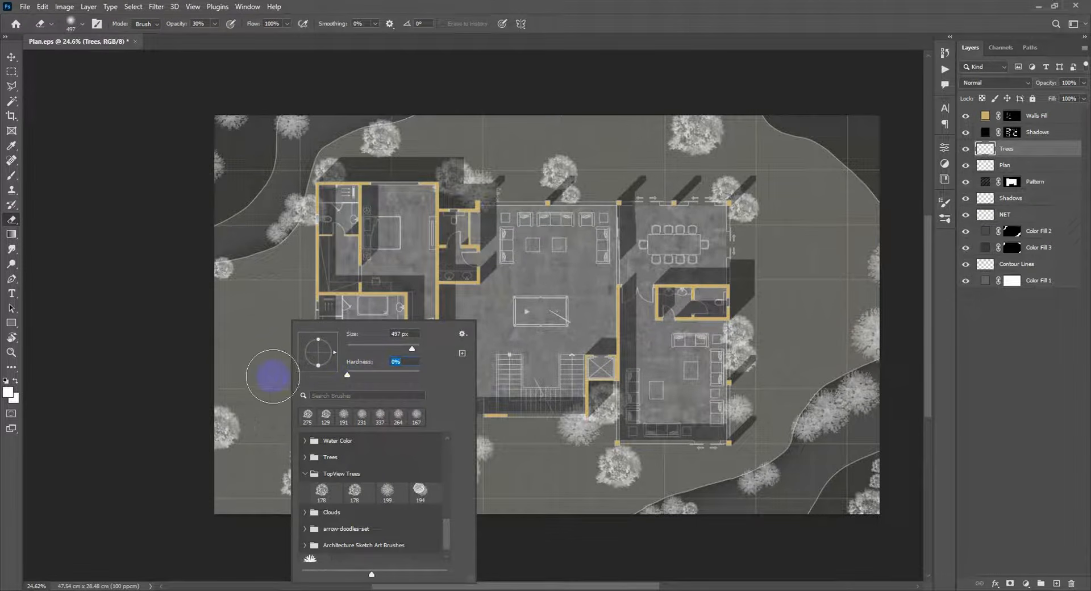
key(Escape)
mouse_move(347, 420)
mouse_down()
mouse_move(353, 462)
mouse_move(339, 455)
mouse_up()
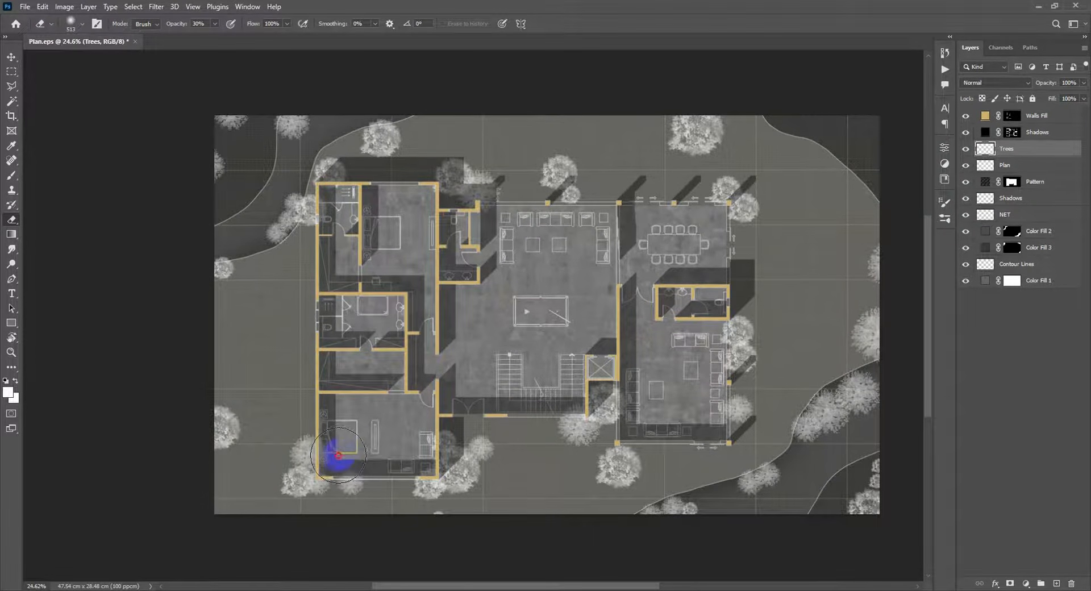
mouse_move(367, 243)
mouse_down()
mouse_move(337, 206)
mouse_move(458, 229)
mouse_move(596, 230)
mouse_up()
mouse_move(700, 225)
mouse_down()
mouse_move(694, 406)
mouse_move(710, 409)
mouse_move(649, 399)
mouse_up()
mouse_move(551, 371)
mouse_down()
mouse_move(548, 388)
mouse_move(901, 235)
mouse_up()
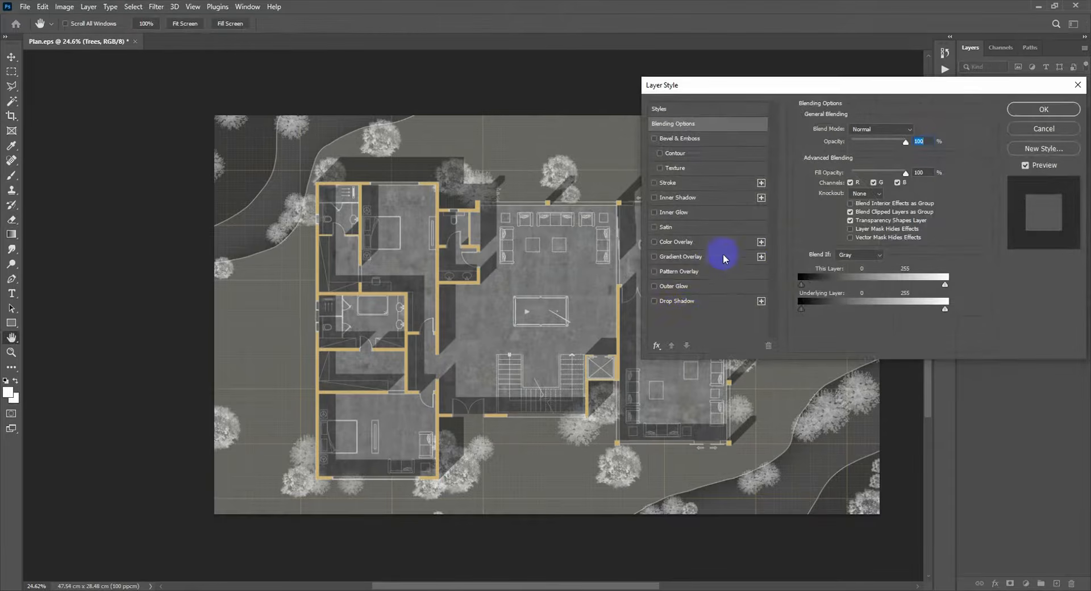
Step: Add a white drop shadow 5 px in size to the Trees layer and lower the layer's opacity to 60%
click(677, 301)
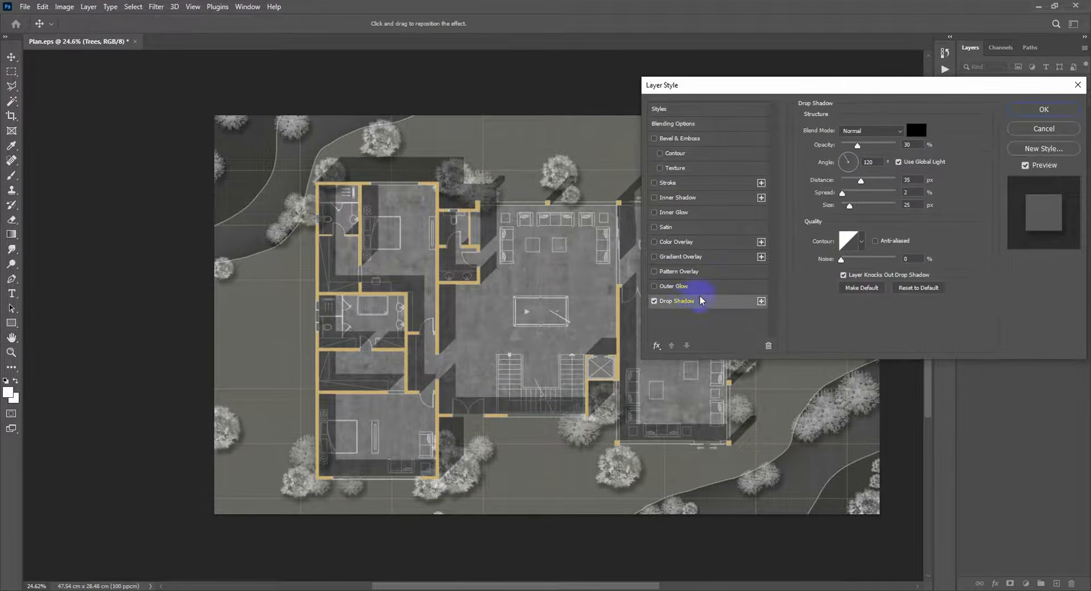
click(916, 131)
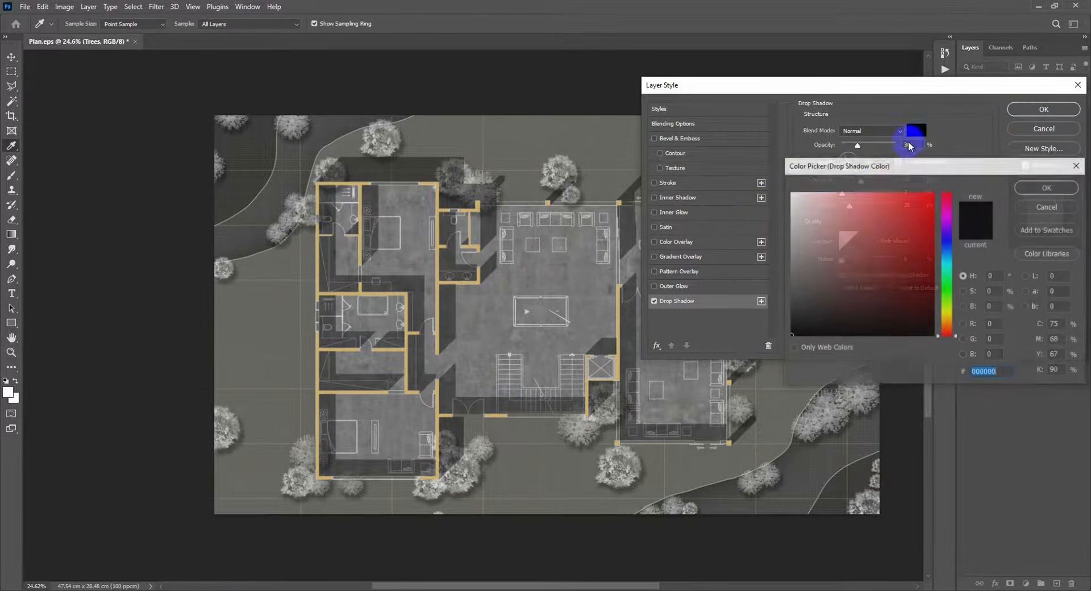
drag(819, 209, 801, 188)
click(1046, 188)
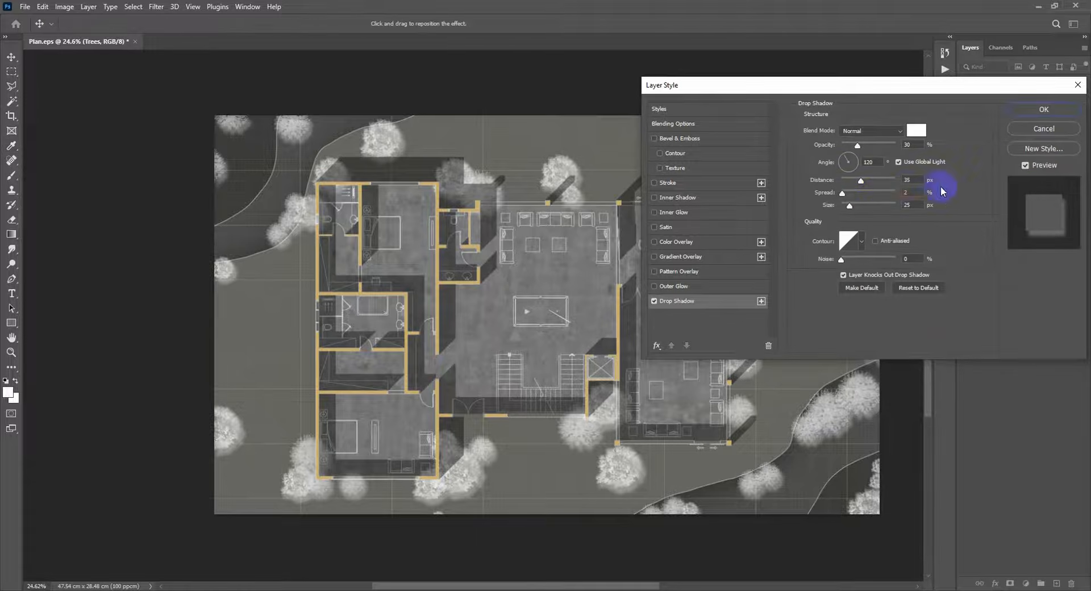
drag(851, 206, 845, 210)
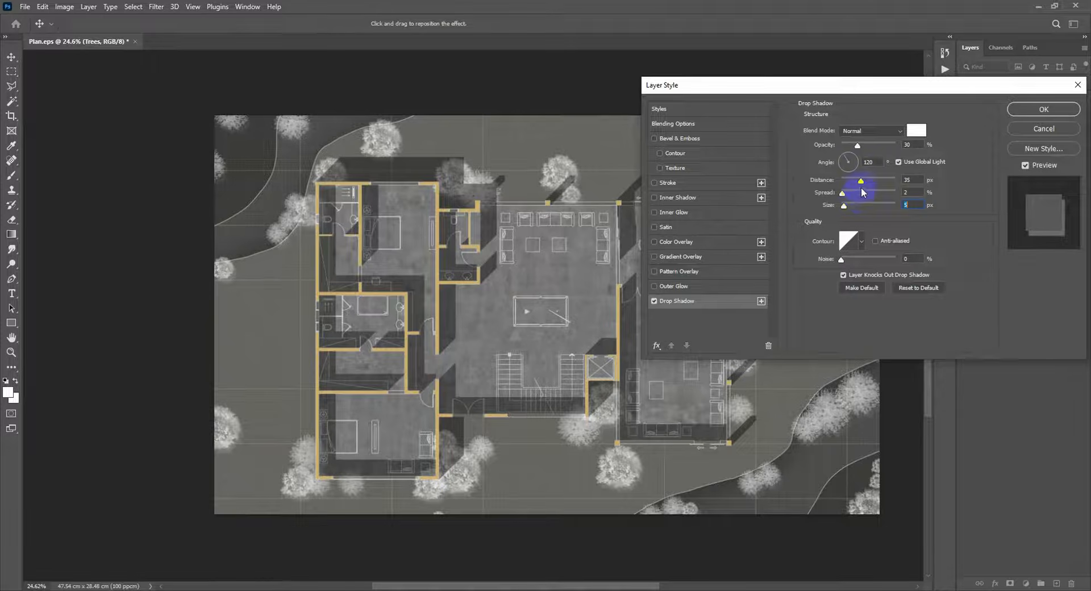
click(1021, 116)
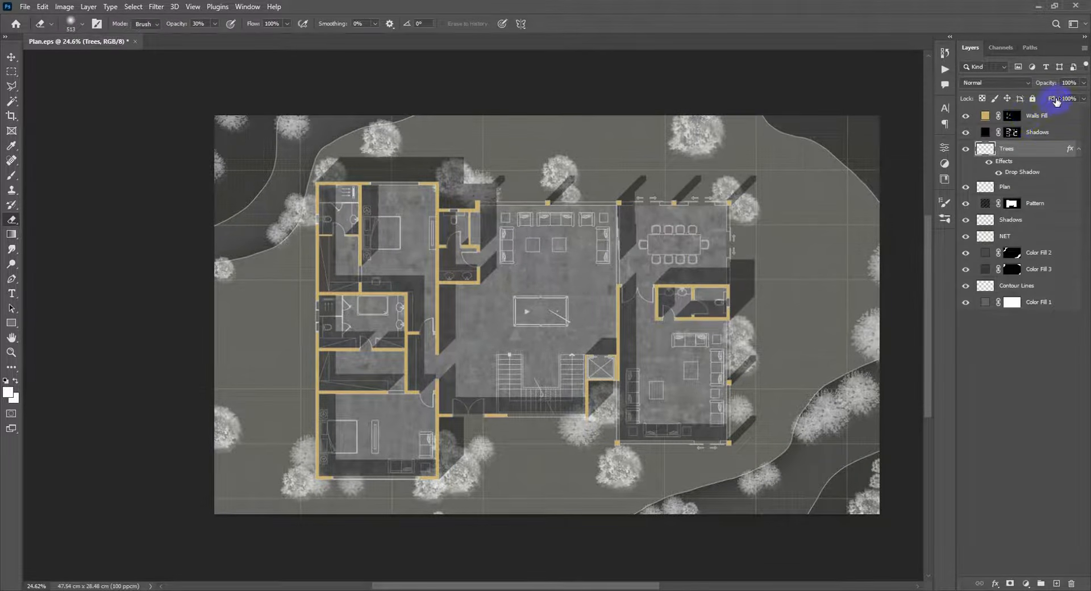
drag(1049, 86, 1035, 84)
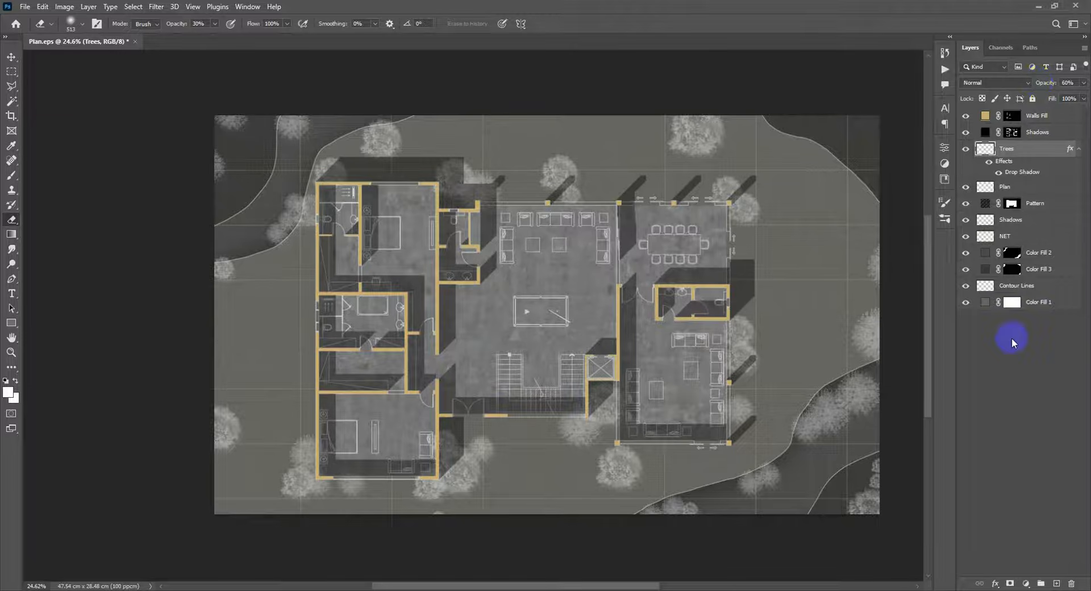
Step: Change the Color Fill 1 background to a dark blue-grey, 474b4c
double_click(986, 307)
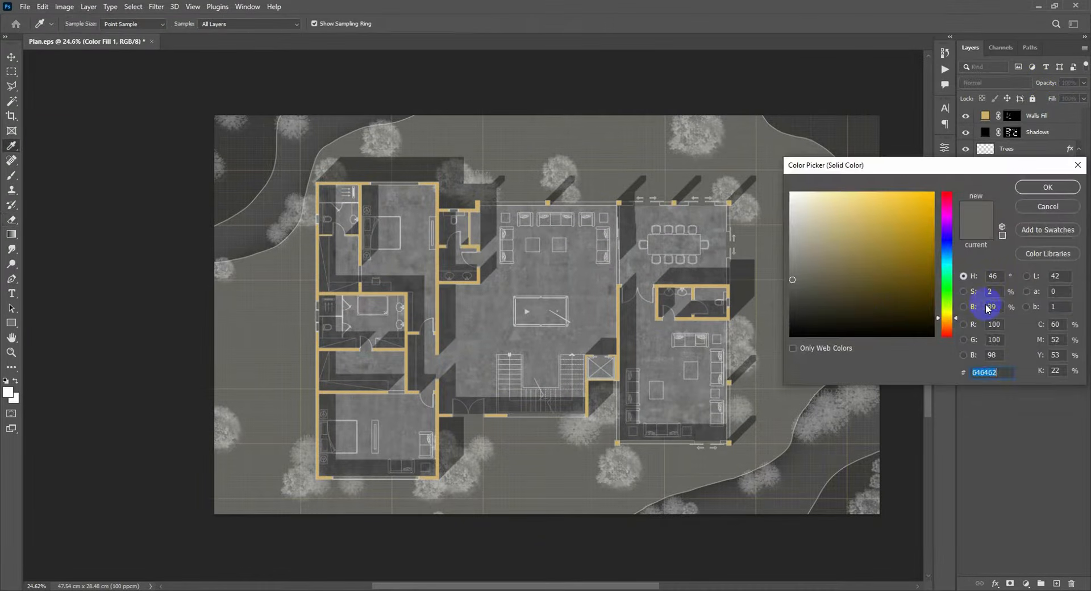
drag(799, 290, 791, 293)
drag(948, 264, 947, 259)
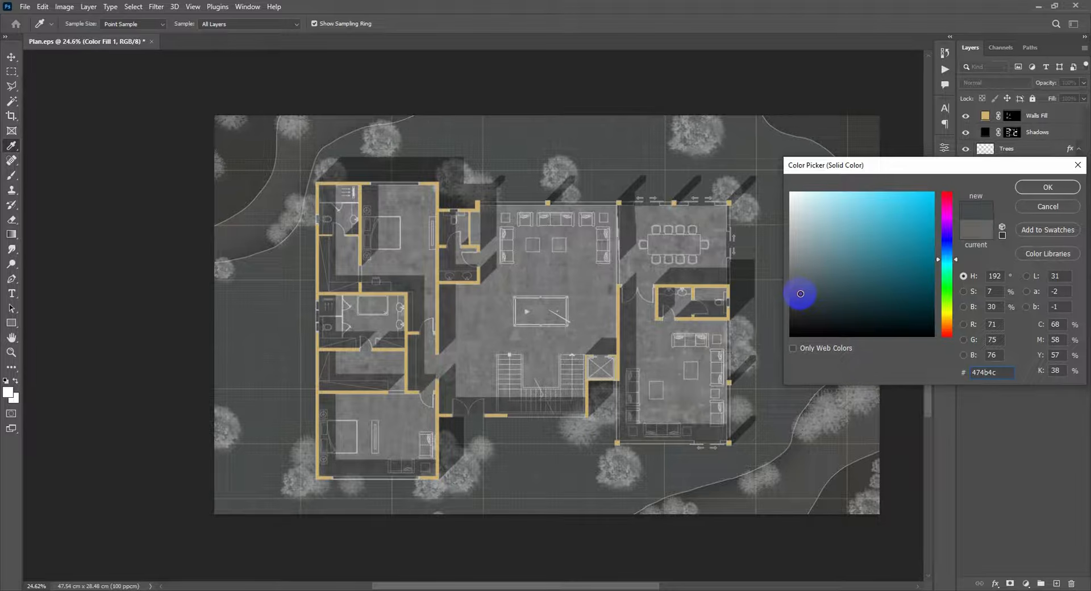
click(1049, 188)
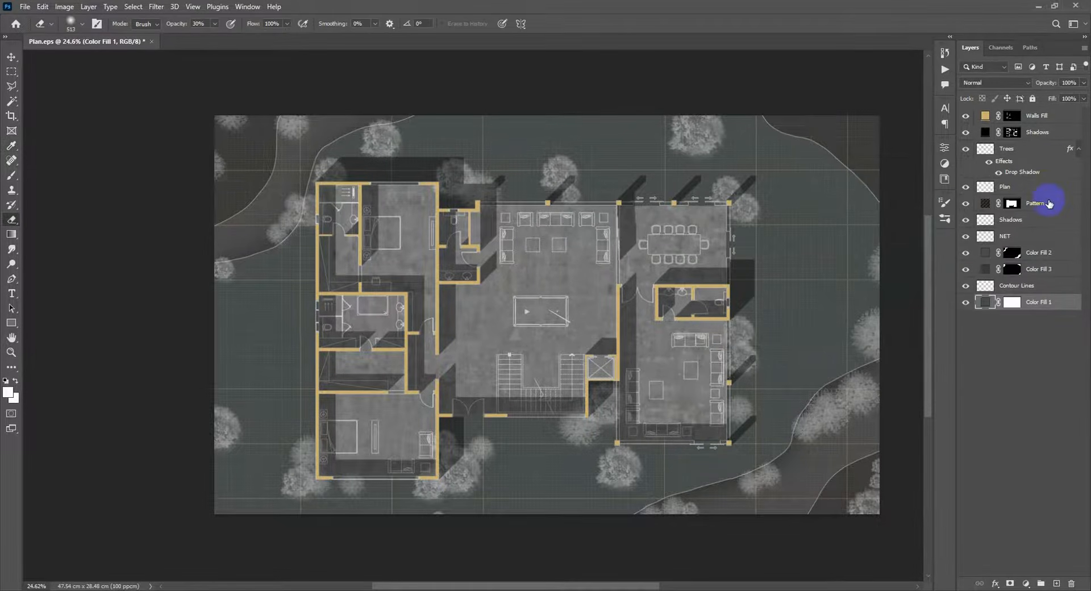
Step: Change the Color Fill 2 contour area to a warm dark grey, 4c4b48
click(987, 272)
double_click(987, 257)
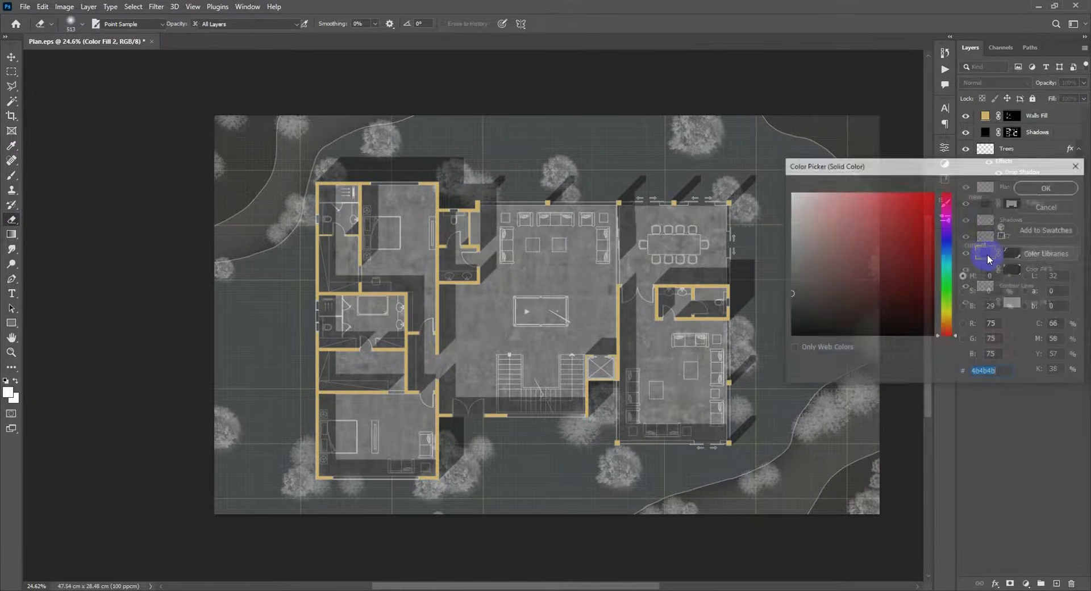
click(951, 316)
drag(952, 315, 951, 320)
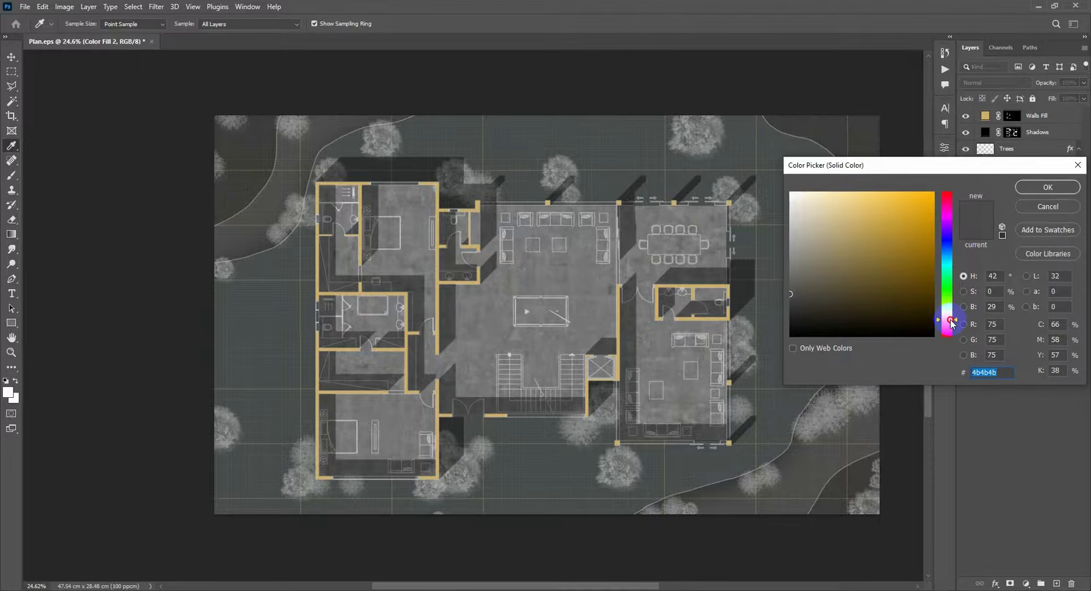
drag(795, 294, 798, 293)
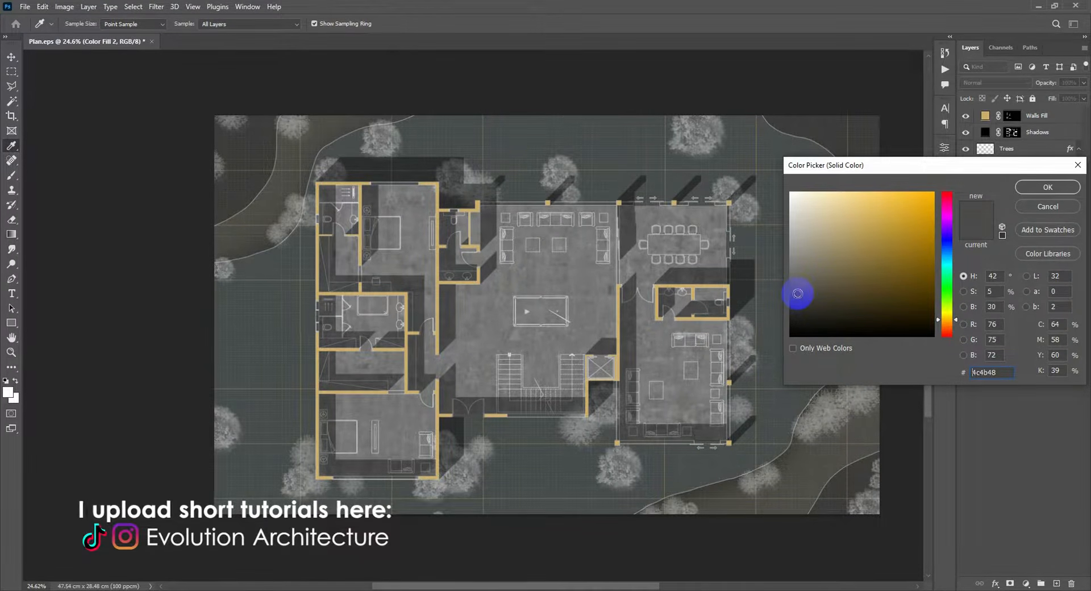
click(1045, 187)
key(e)
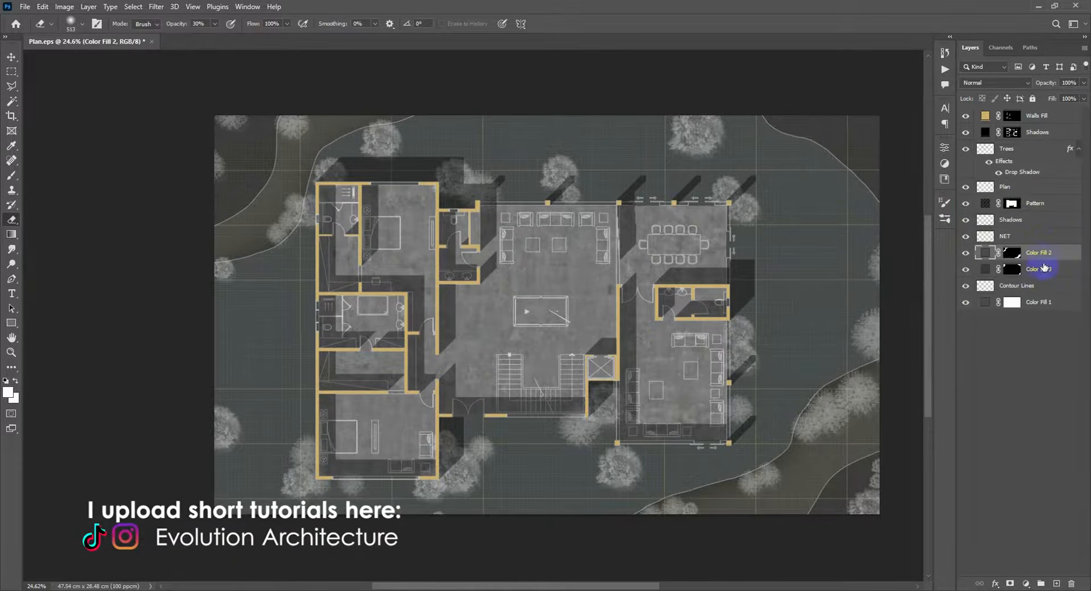
Step: Change the Color Fill 3 corner areas to a darker, slightly yellowish grey with hue 52
double_click(985, 269)
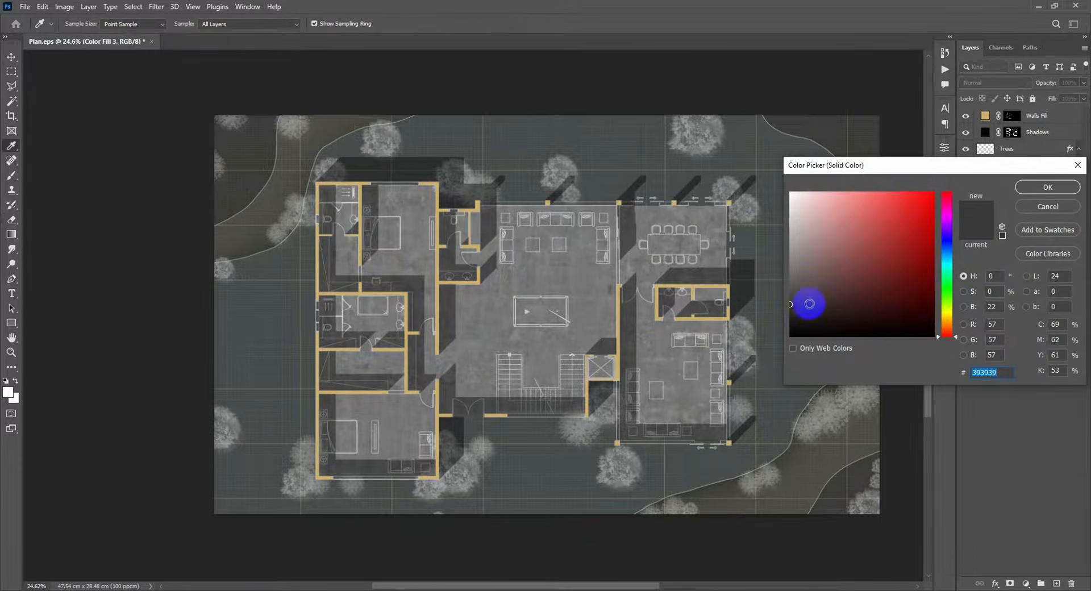
click(788, 310)
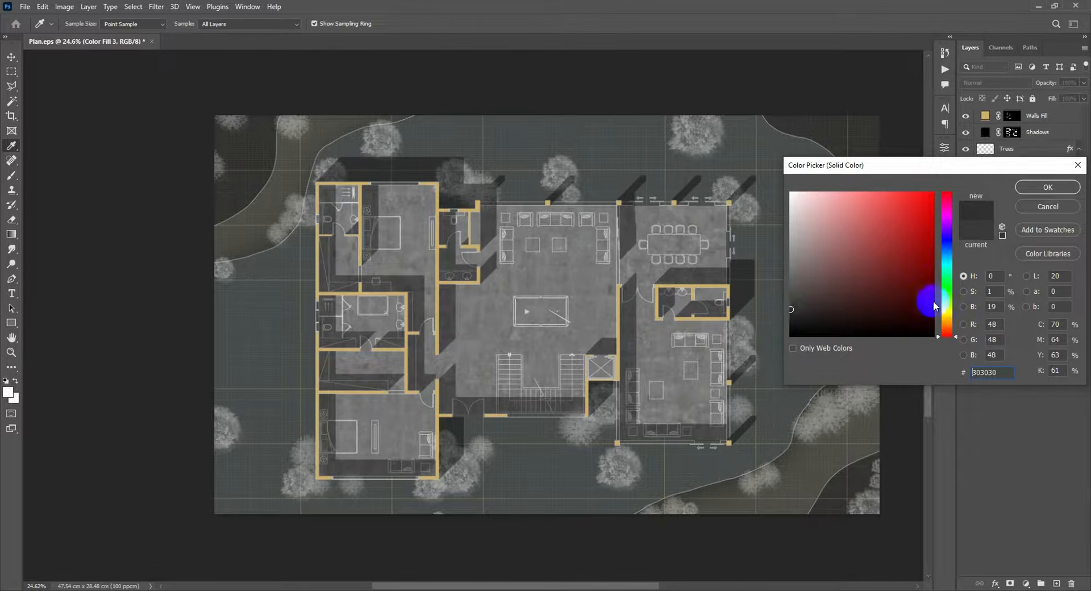
click(948, 315)
click(803, 317)
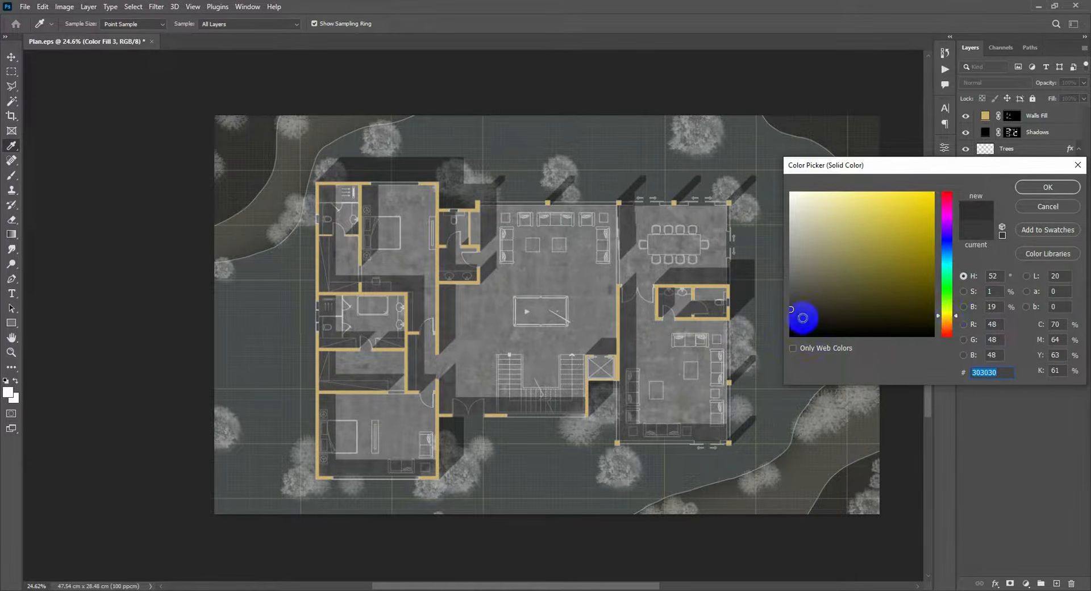
click(796, 311)
click(1036, 190)
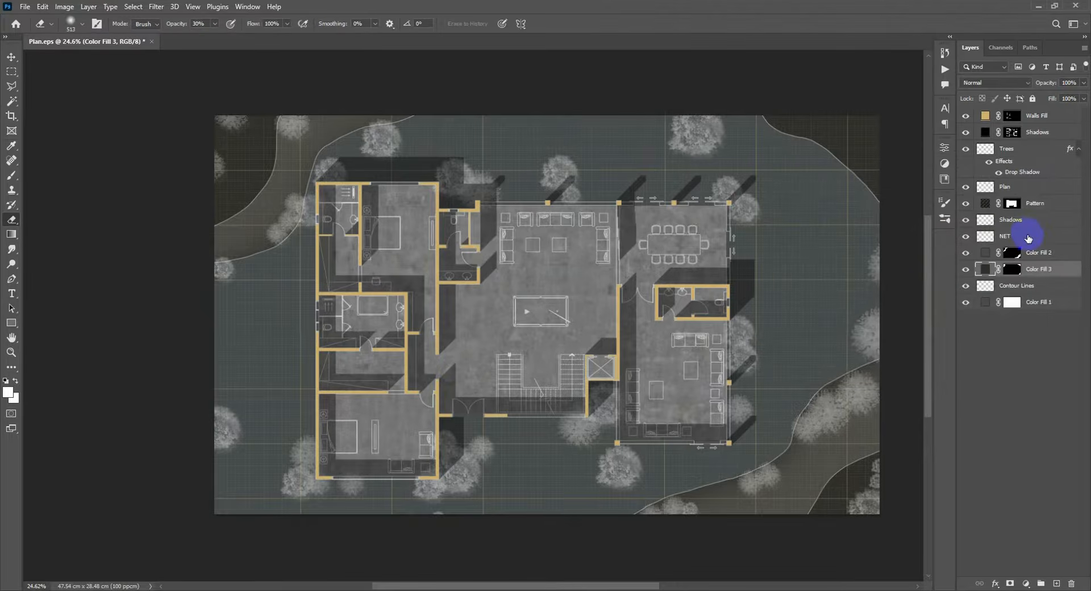
Step: Set the NET layer's opacity to about 56% and stamp all visible layers into a new layer above Walls Fill
click(1029, 237)
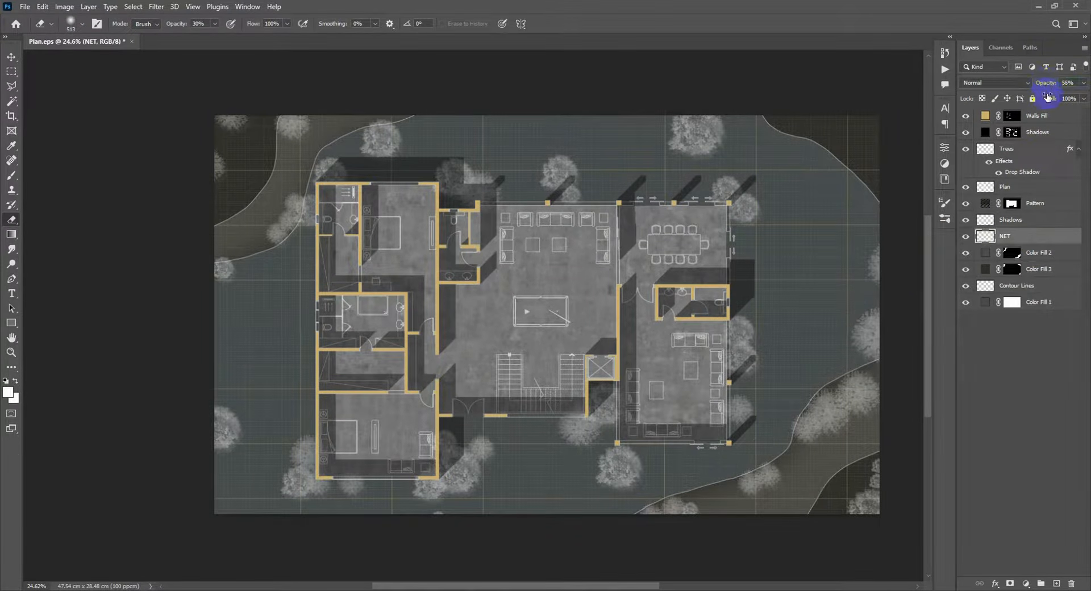
click(1052, 117)
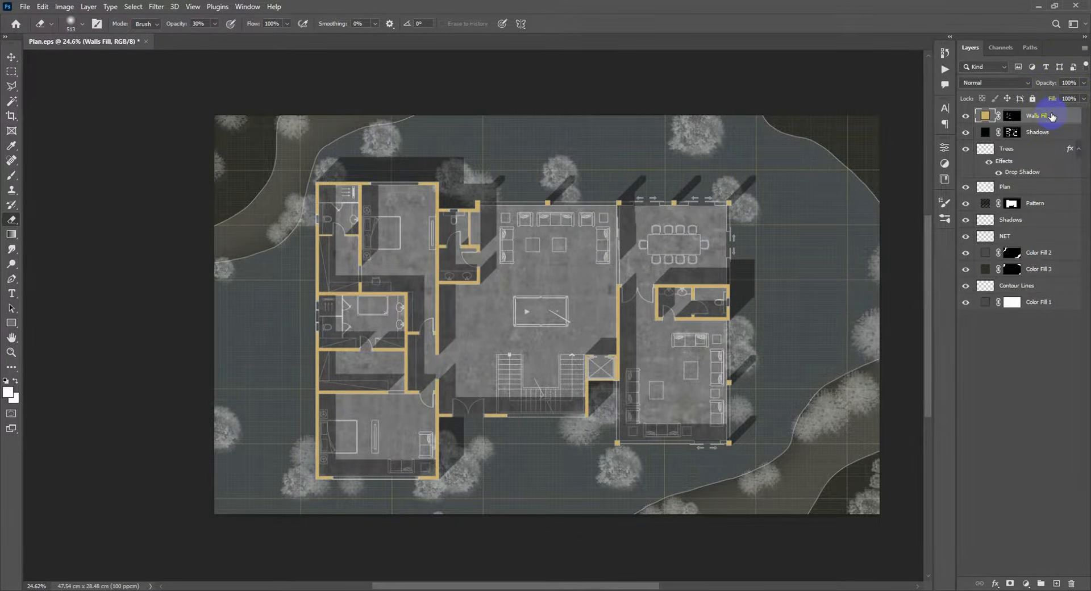
key(ctrl+shift+alt+e)
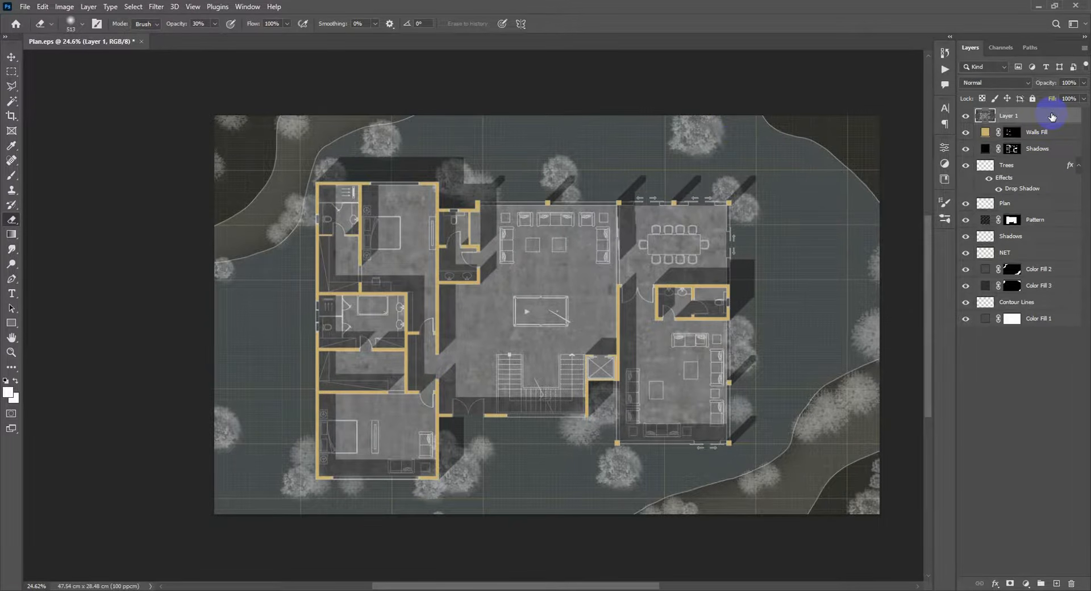
Step: Open the Camera Raw filter on the merged layer and set Texture to +9, Clarity to +9 and Dehaze to +8
click(156, 7)
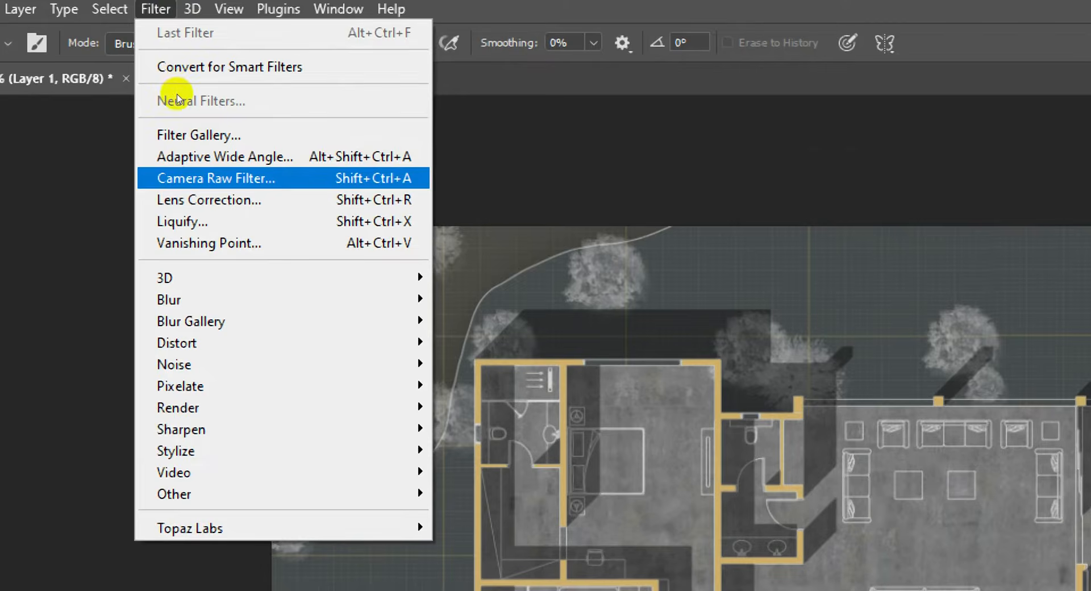
key(Return)
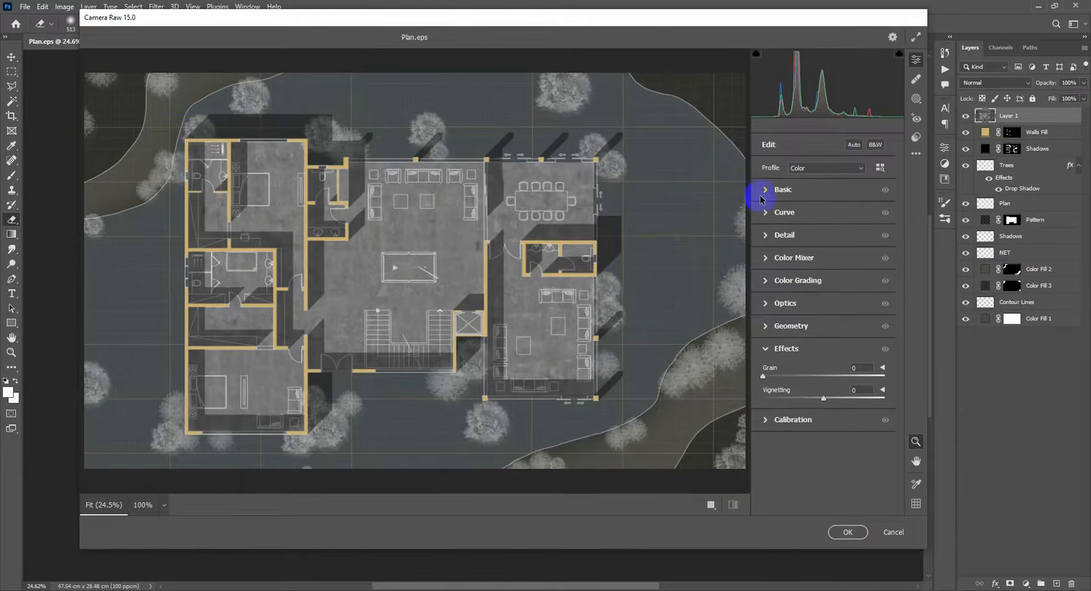
click(767, 191)
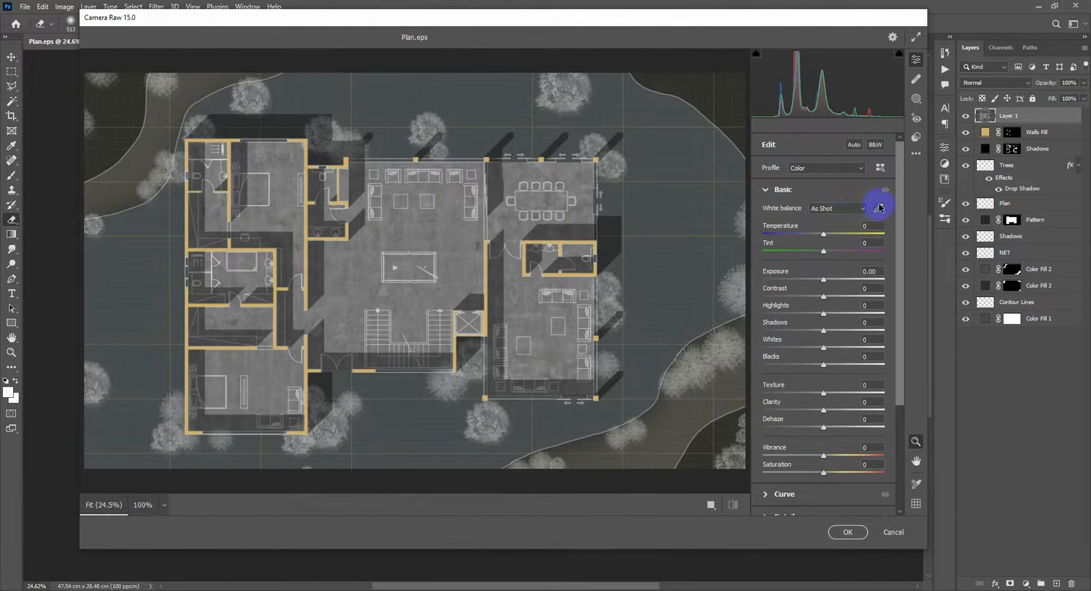
drag(903, 199, 894, 230)
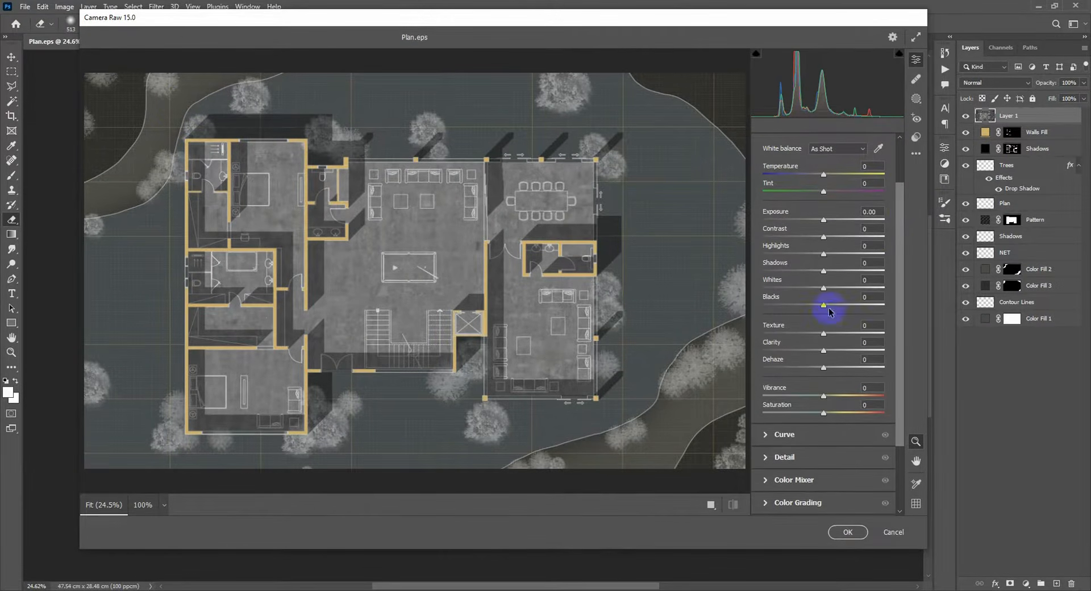
drag(831, 337, 829, 354)
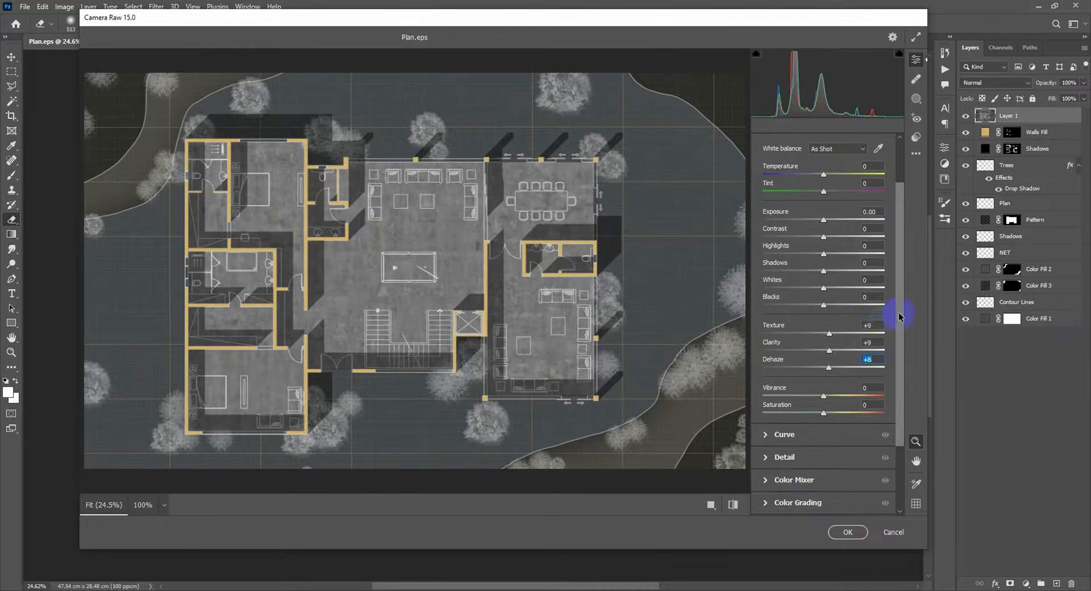
Step: Set the Camera Raw vignetting to about -8 and apply the filter to the merged layer
scroll(899, 317, down, 3)
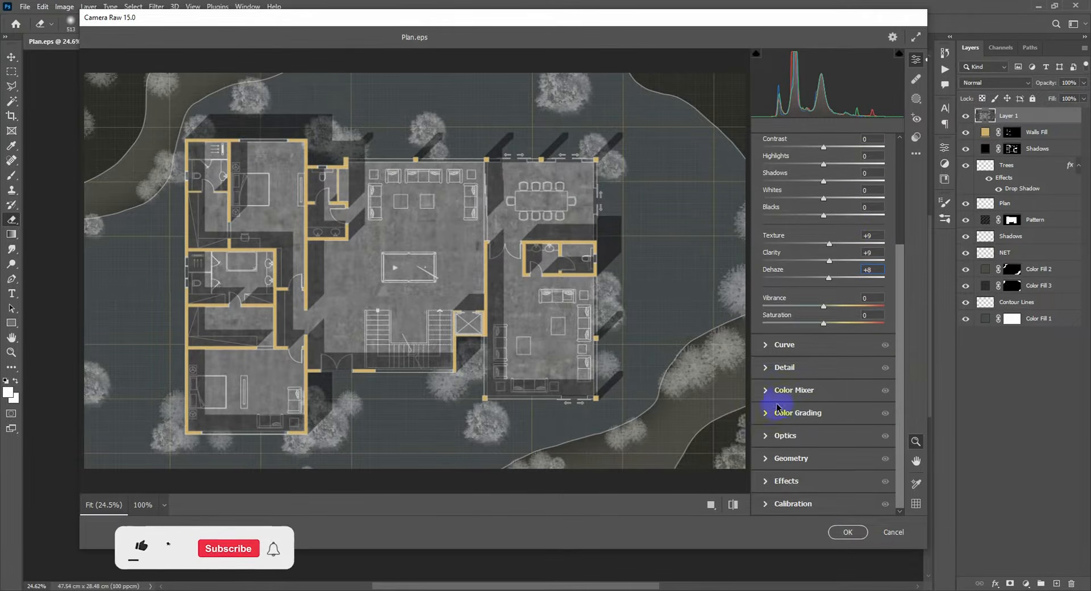
click(765, 481)
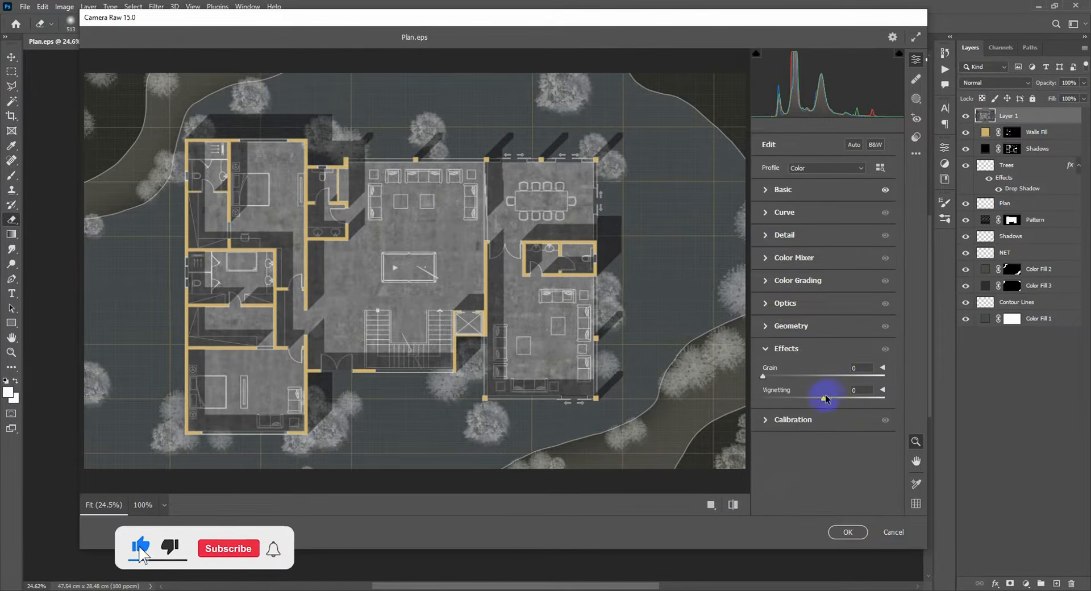
drag(826, 399, 819, 403)
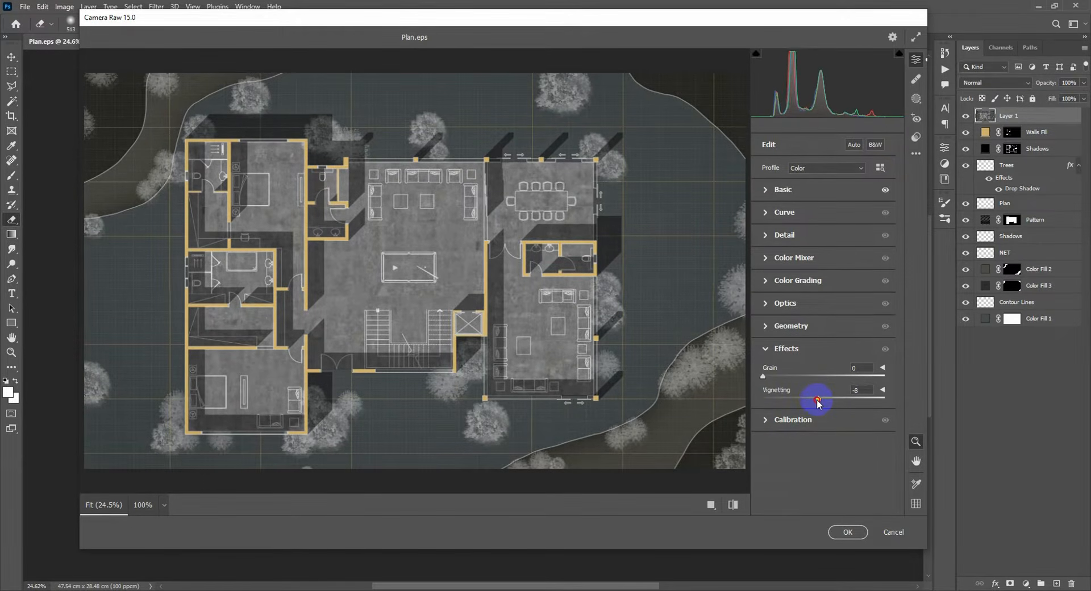
click(845, 529)
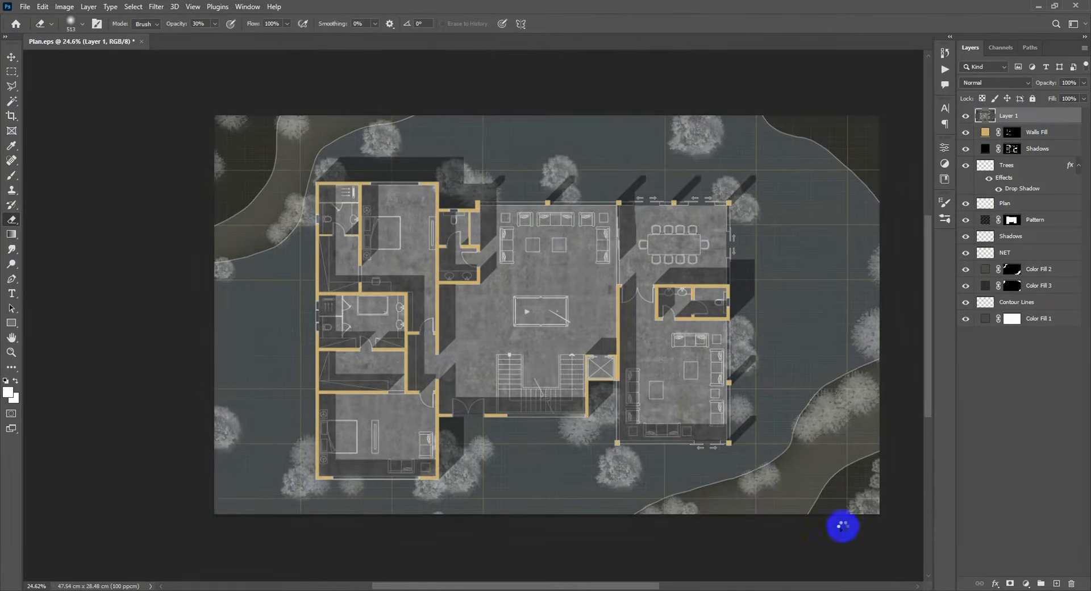
scroll(689, 433, down, 3)
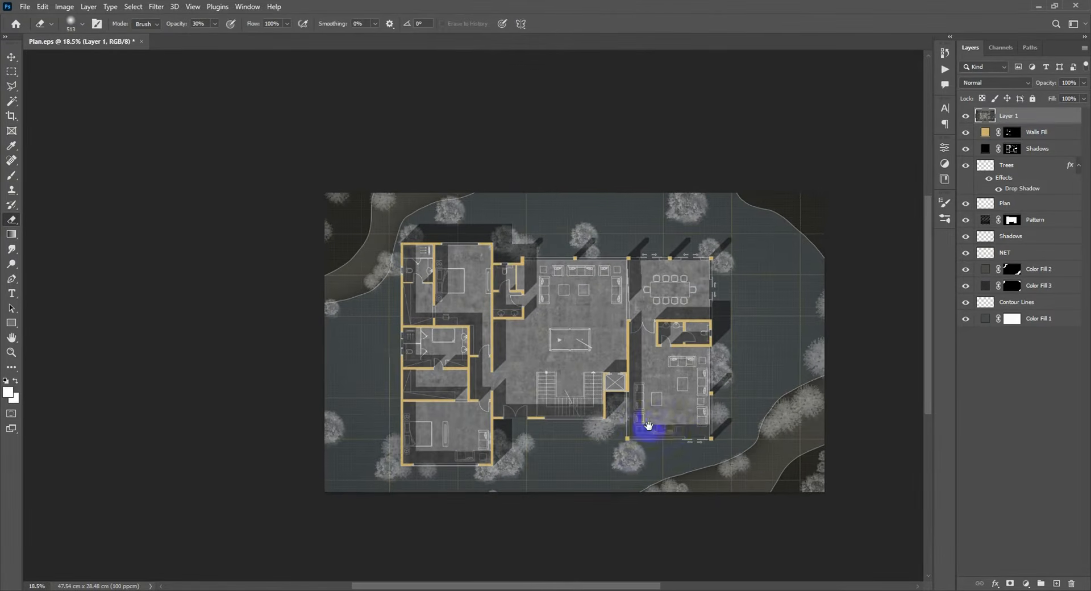
scroll(606, 398, up, 2)
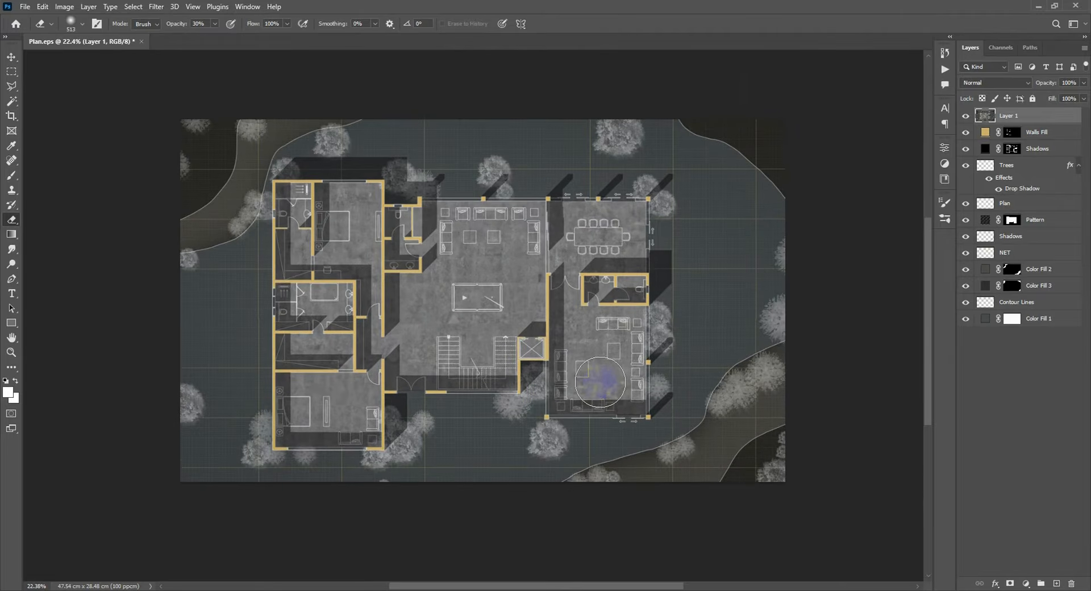